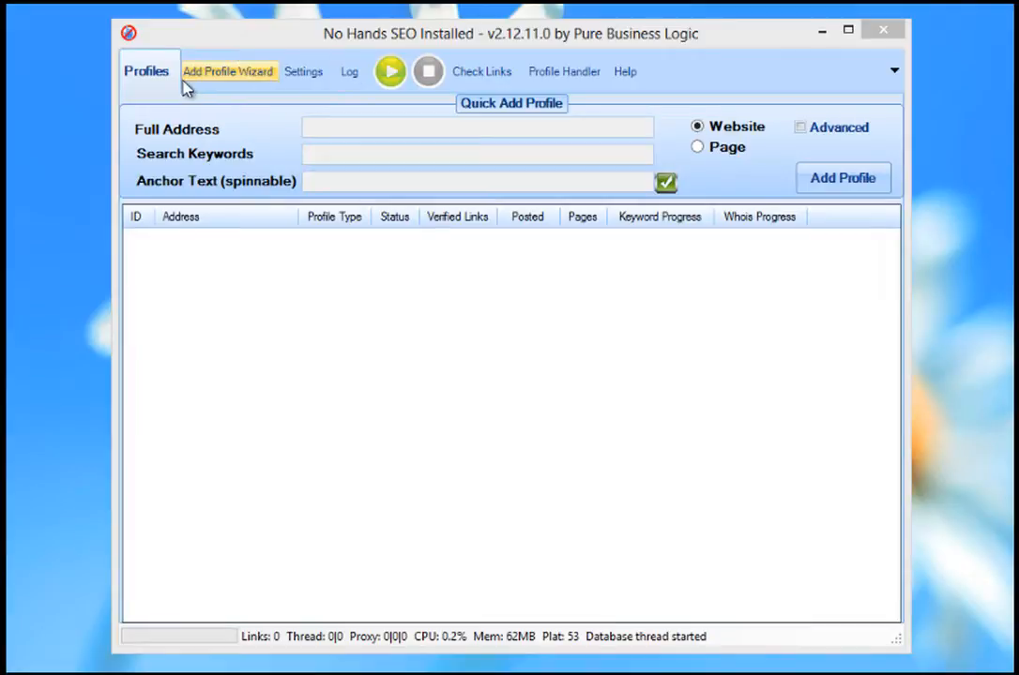
- Open the Add Profile Wizard and move its window fully into view
left_click(212, 82)
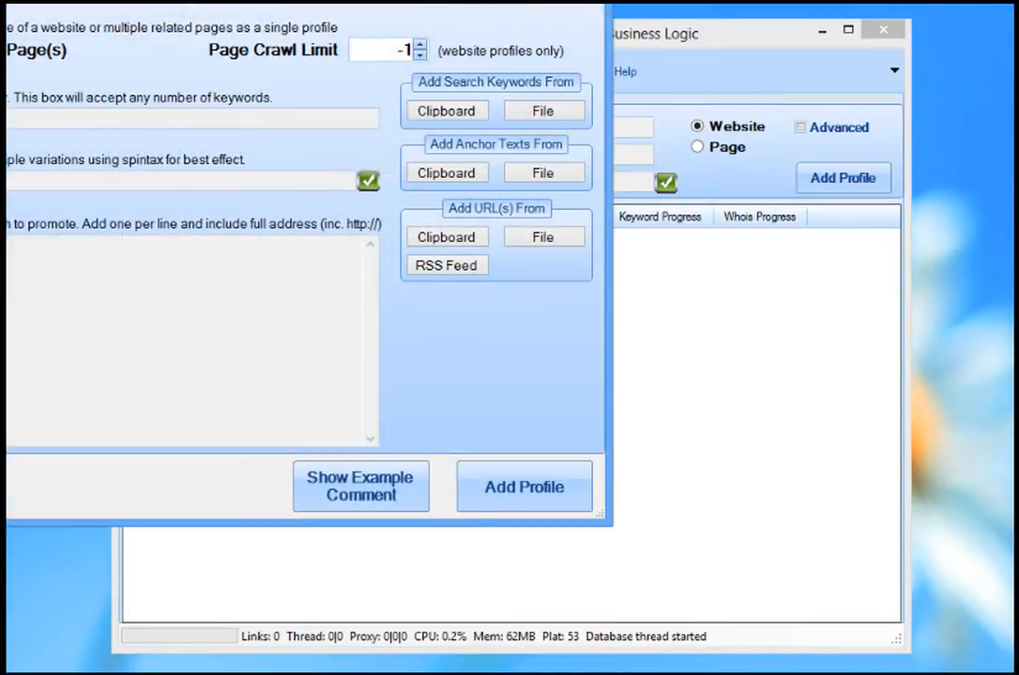
left_click_drag(141, 0, 523, 68)
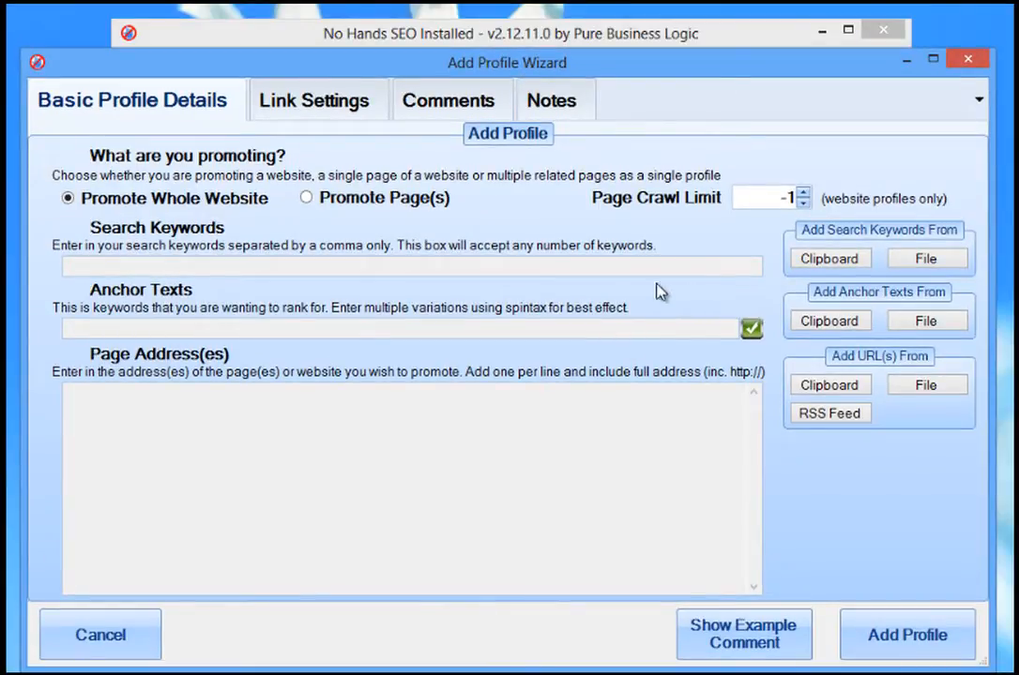
- Look through the wizard's Link Settings, Comments and Notes pages, ending on Basic Profile Details
left_click(283, 107)
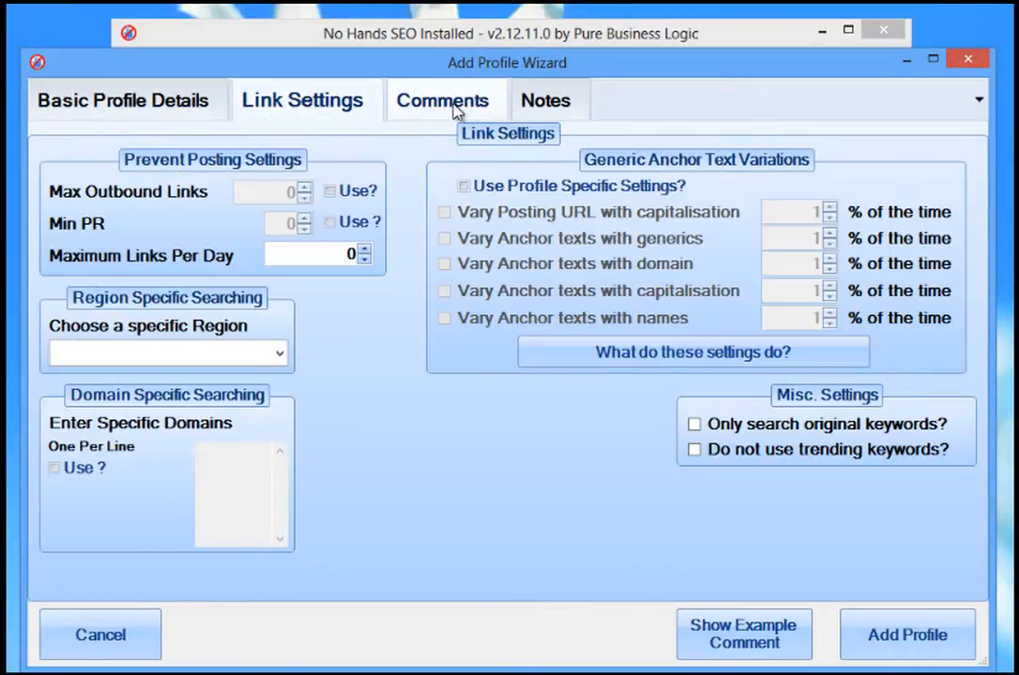
left_click(455, 110)
left_click(331, 111)
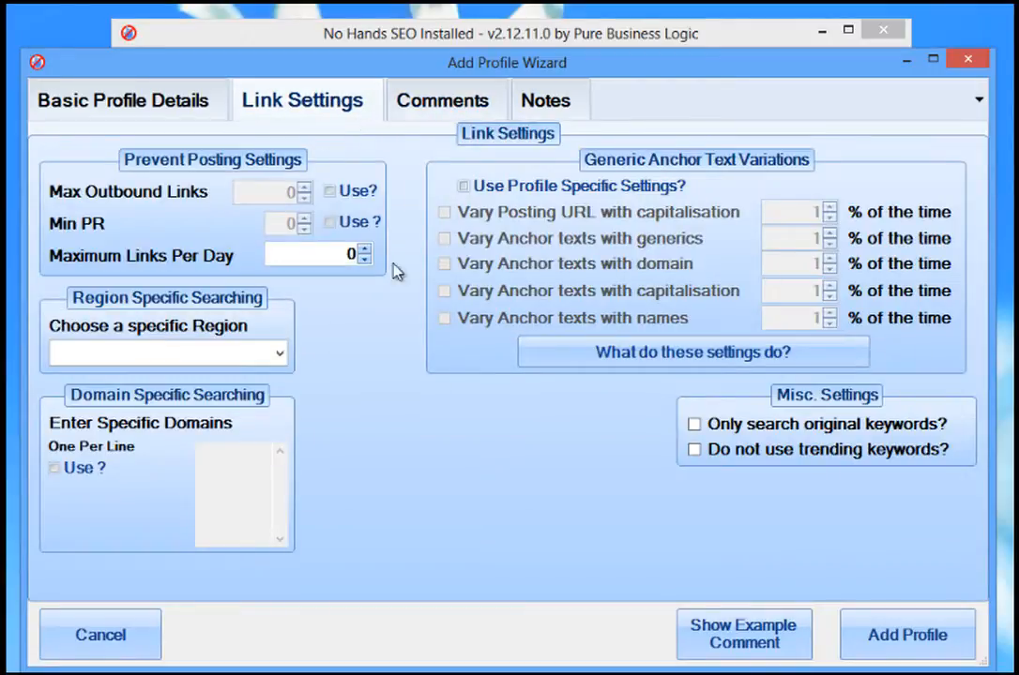
left_click(516, 112)
left_click(282, 109)
left_click(403, 107)
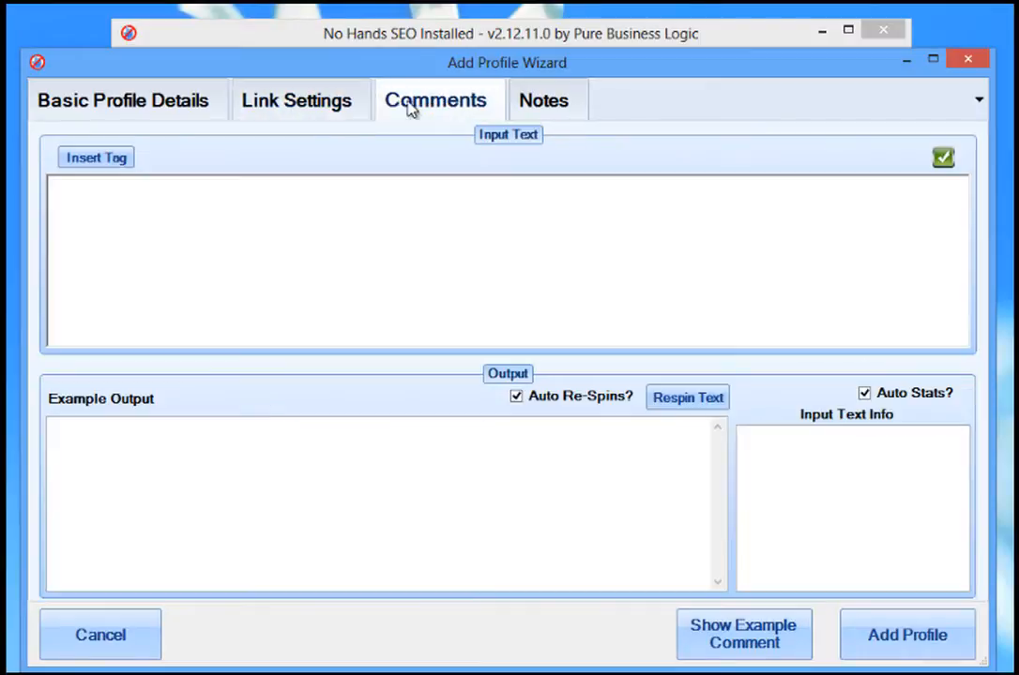
left_click(188, 115)
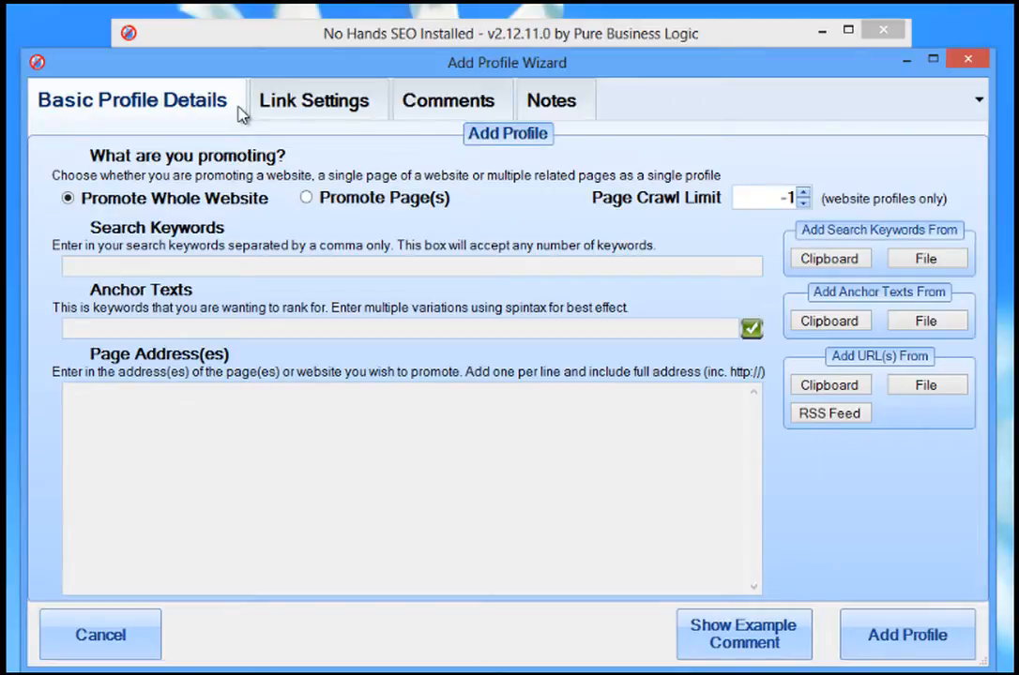
- Switch the profile between Promote Page(s) and Promote Whole Website, ending on Promote Whole Website
mouse_move(186, 201)
mouse_move(352, 215)
left_click(307, 198)
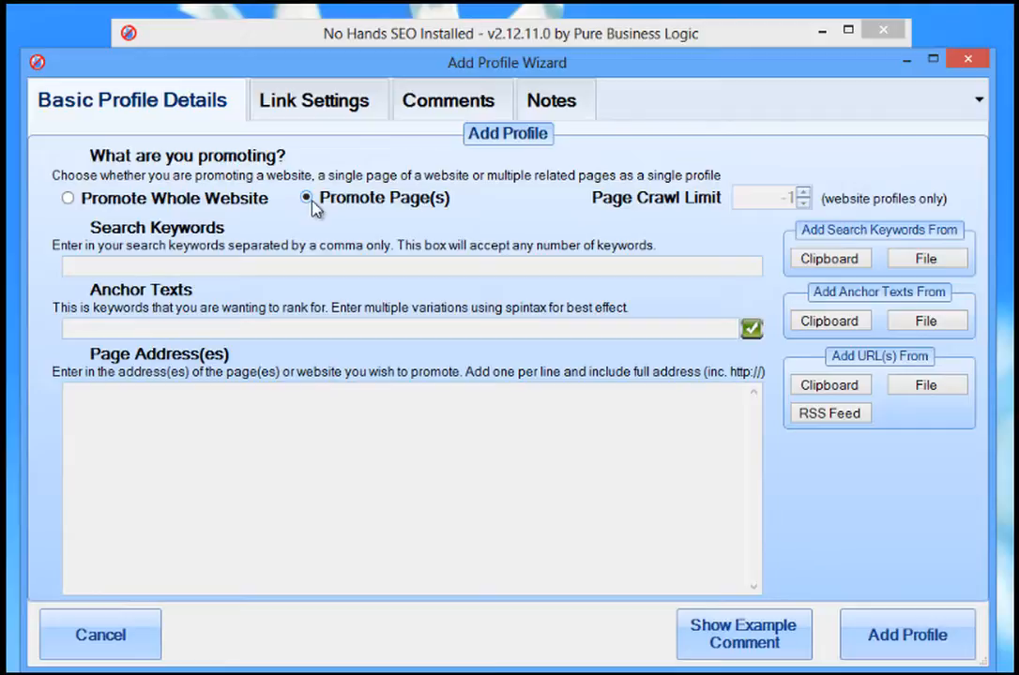
left_click(104, 197)
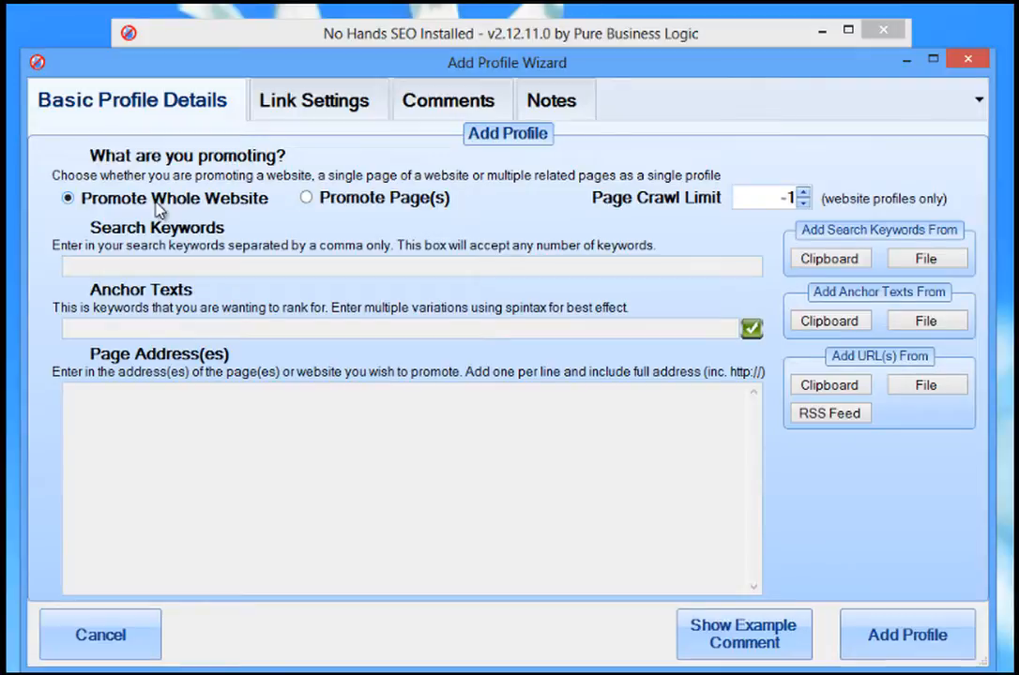
left_click(305, 199)
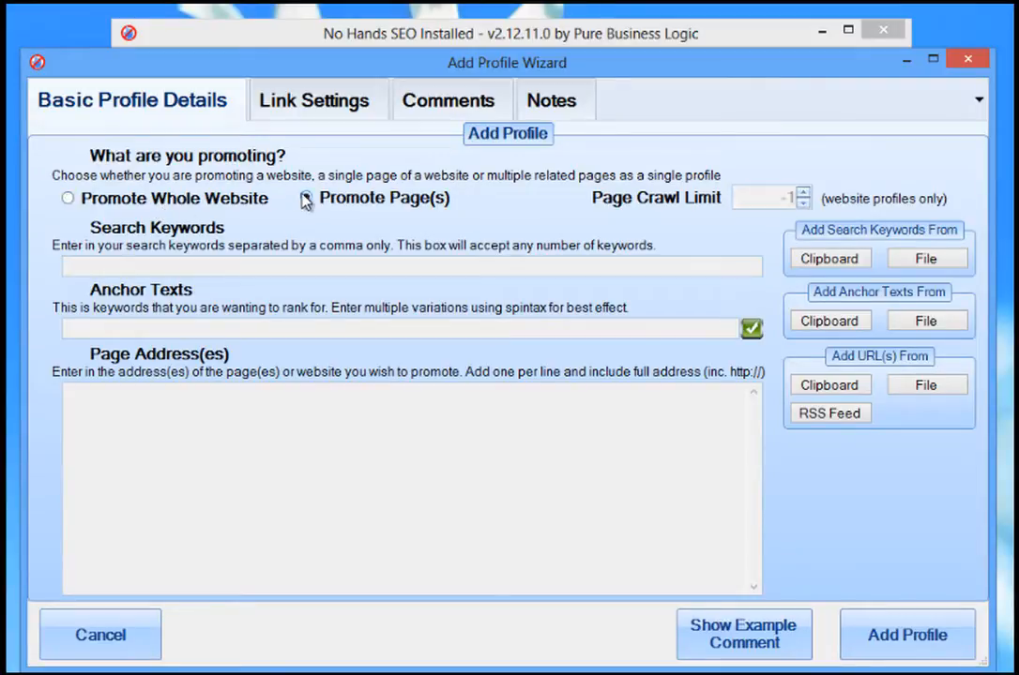
left_click(136, 199)
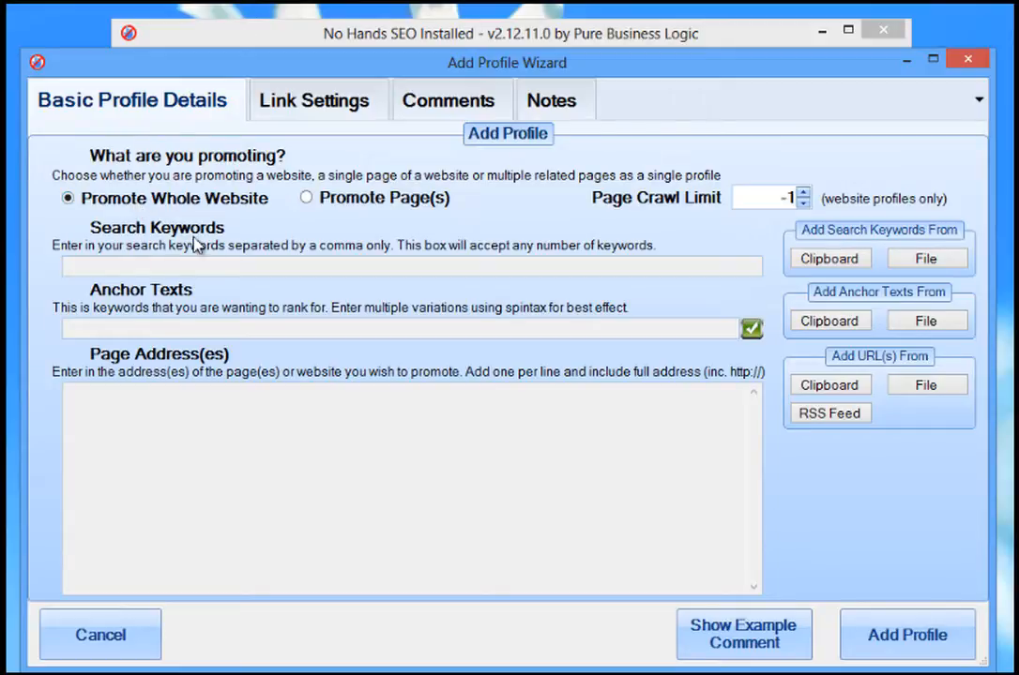
- View the Search Keywords guidance and try changing the Page Crawl Limit, ending at -1
left_click(228, 265)
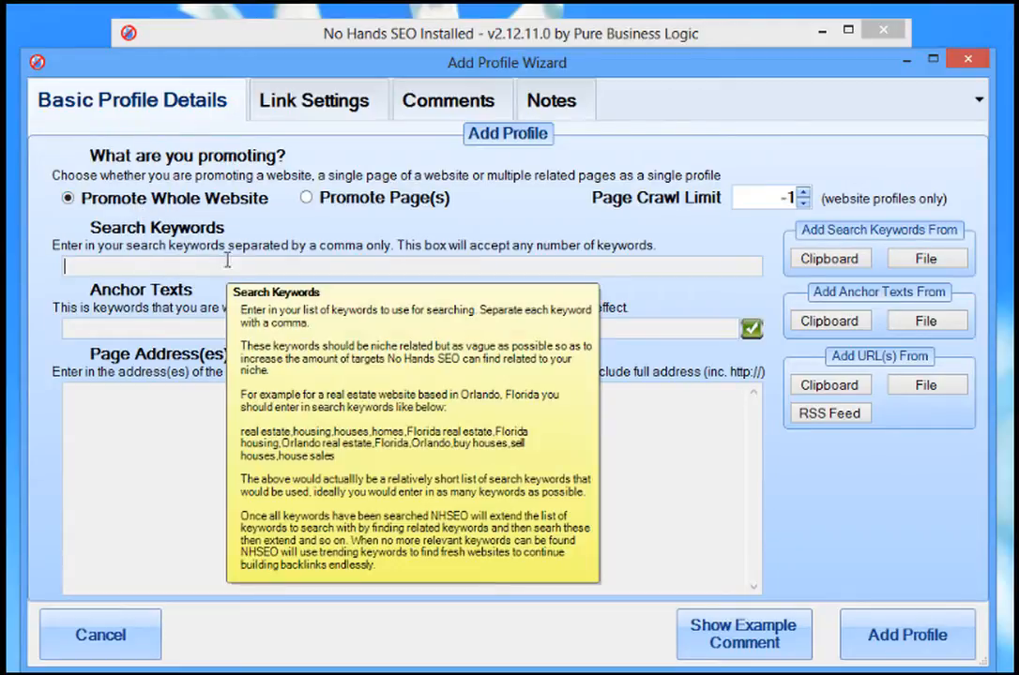
mouse_move(162, 267)
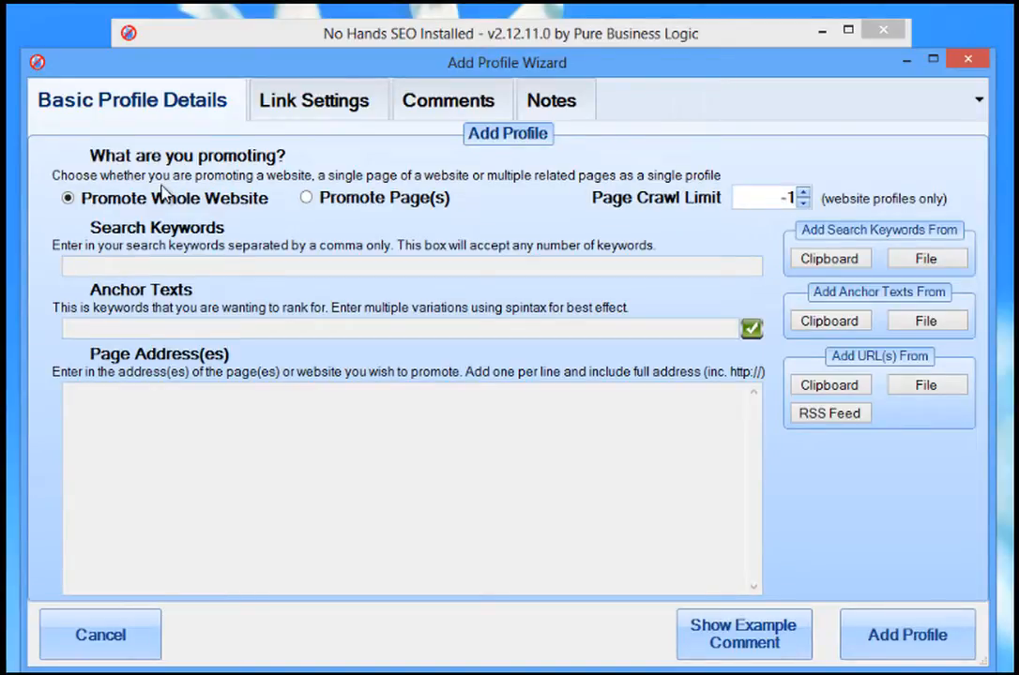
double_click(757, 203)
scroll(757, 203, "up", 4)
scroll(761, 209, "up", 20)
scroll(757, 208, "down", 20)
- Enter the search keywords "SEO,backlink,backlinking,backlink tool, SEO tool," for the profile
mouse_move(393, 269)
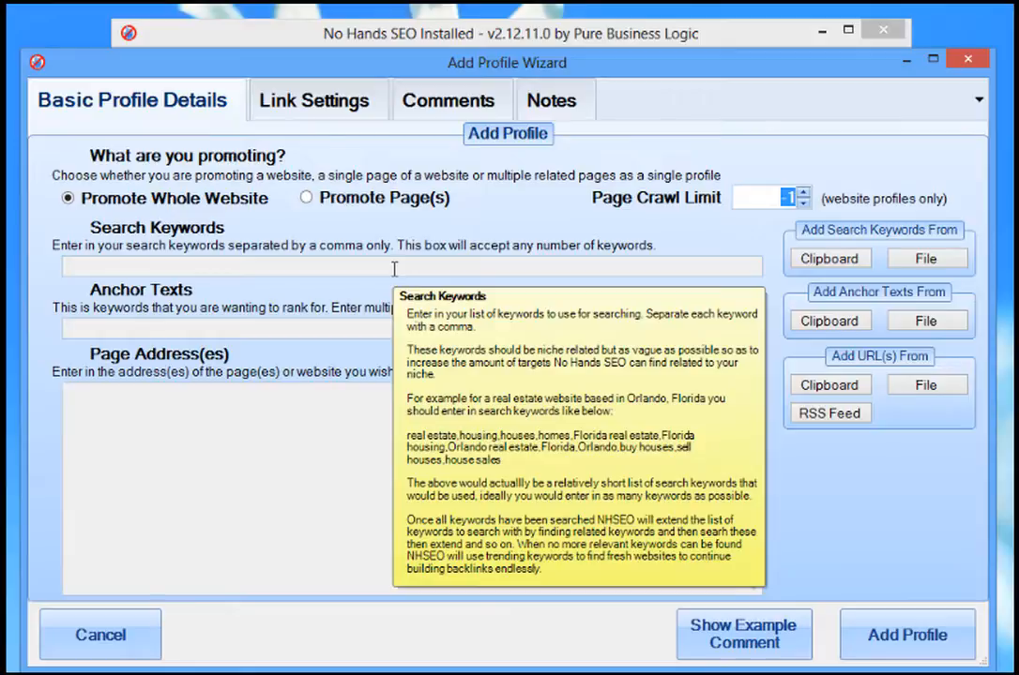
left_click(394, 270)
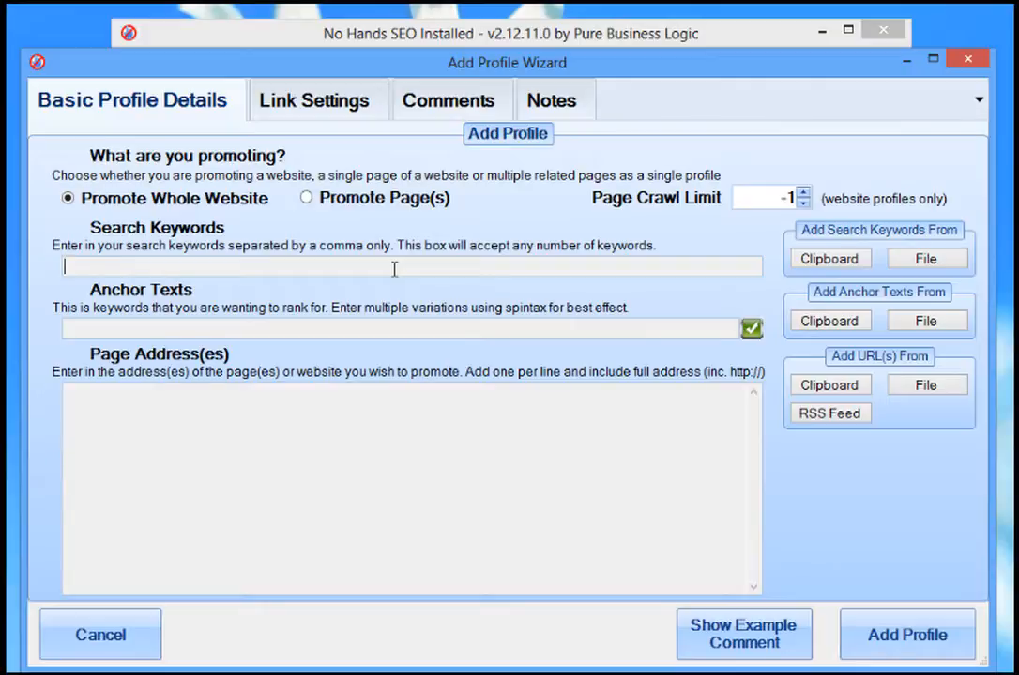
type("SEO,backlink")
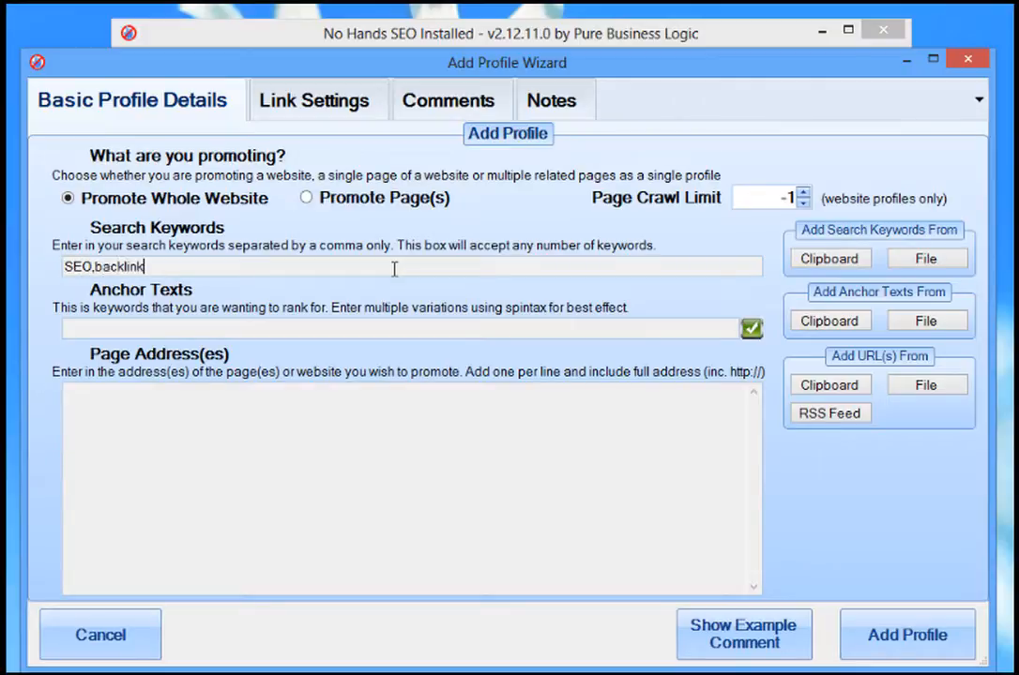
type(",backlinking,")
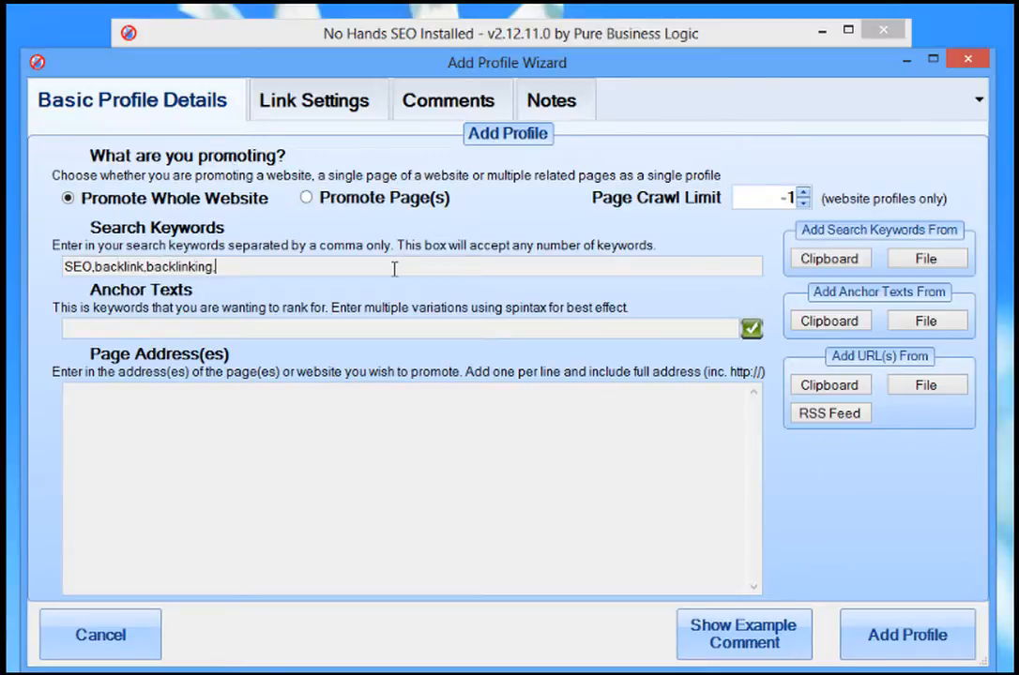
type("backlink tool, ")
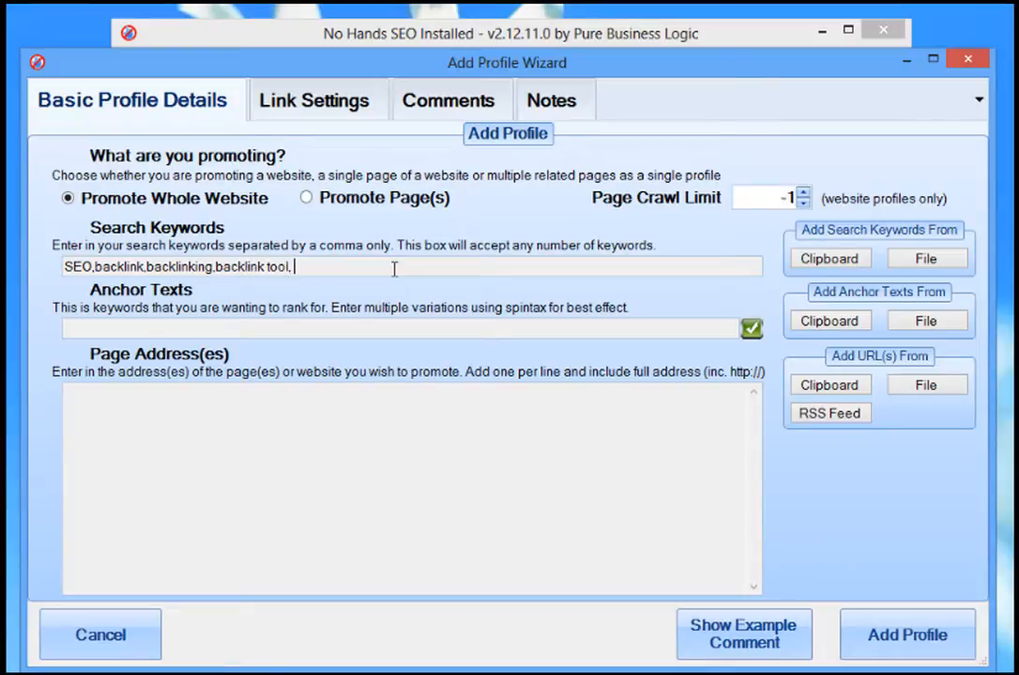
type("SEO tool,")
- Remove the stray space before "SEO tool" in the search keywords and return to the end of the list
key("Left")
key("Left")
key("Left")
key("Left")
key("Left")
key("Left")
key("Left")
key("Left")
key("Left")
key("BackSpace")
key("End")
- Append "no hands seo,search engine optimisation" to the search keywords
type("no hands seo")
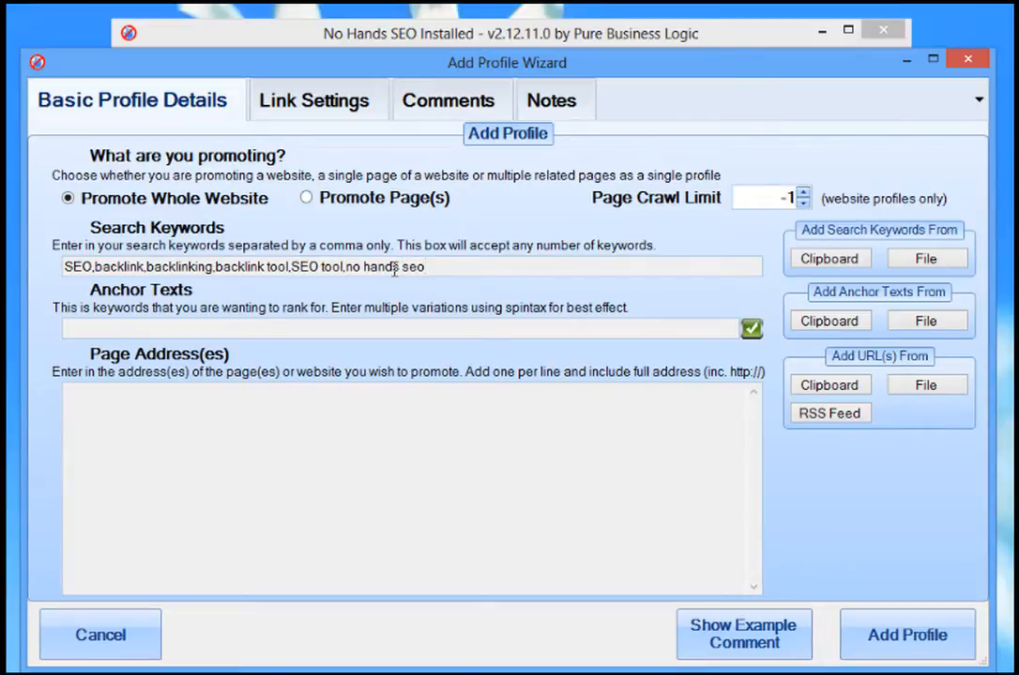
type(",")
type("search engine optimisation")
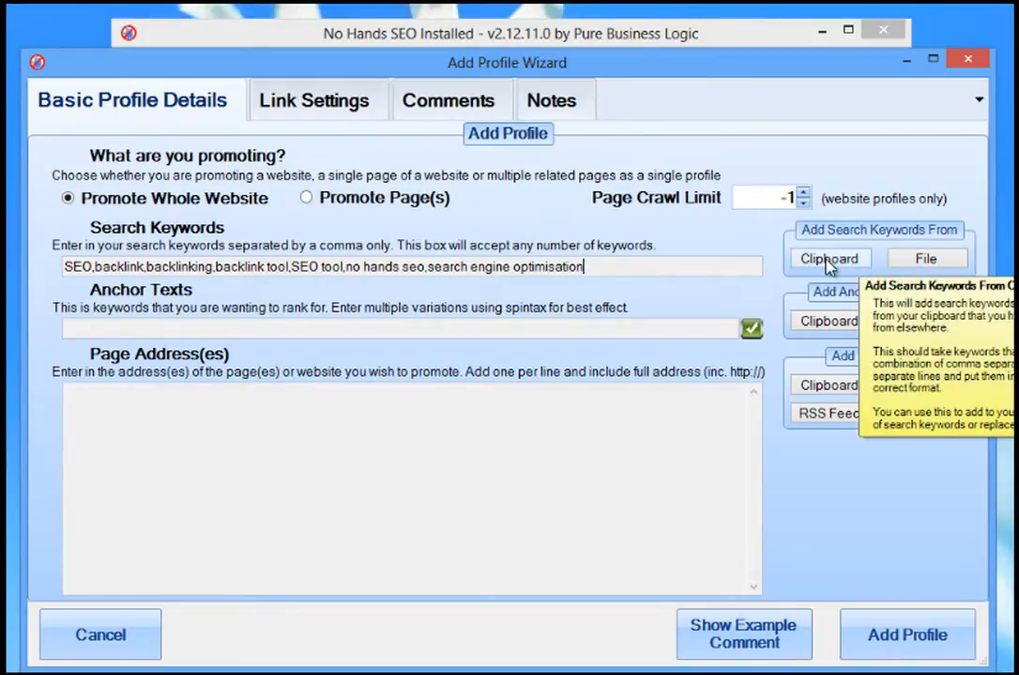
- Copy all the search keywords, delete them from the field, and add them back from the clipboard
left_click_drag(634, 268, 64, 266)
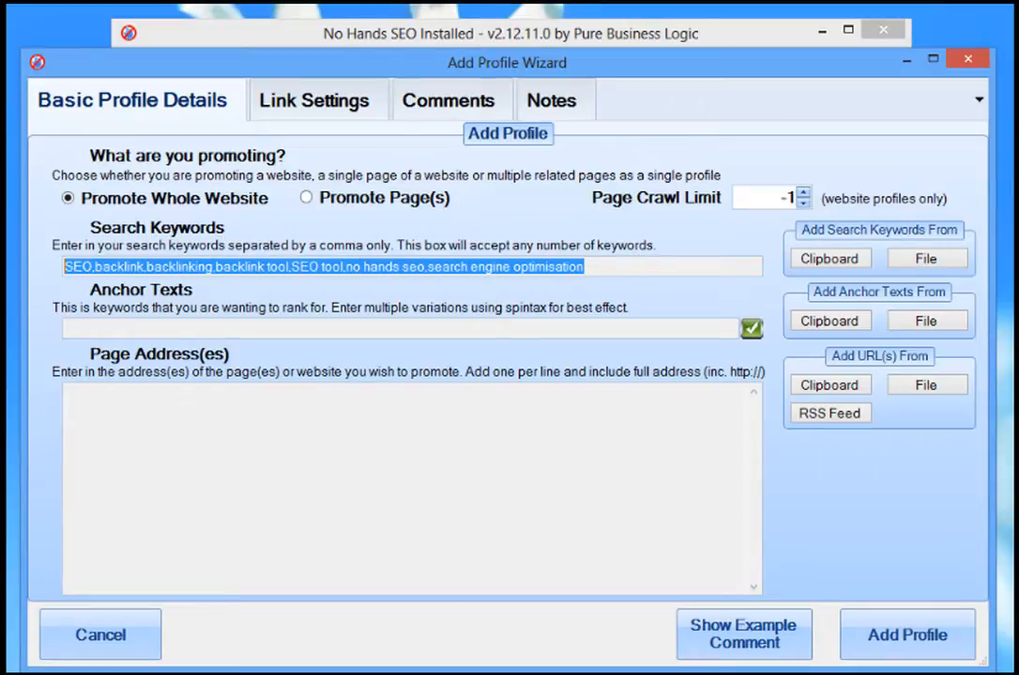
right_click(100, 271)
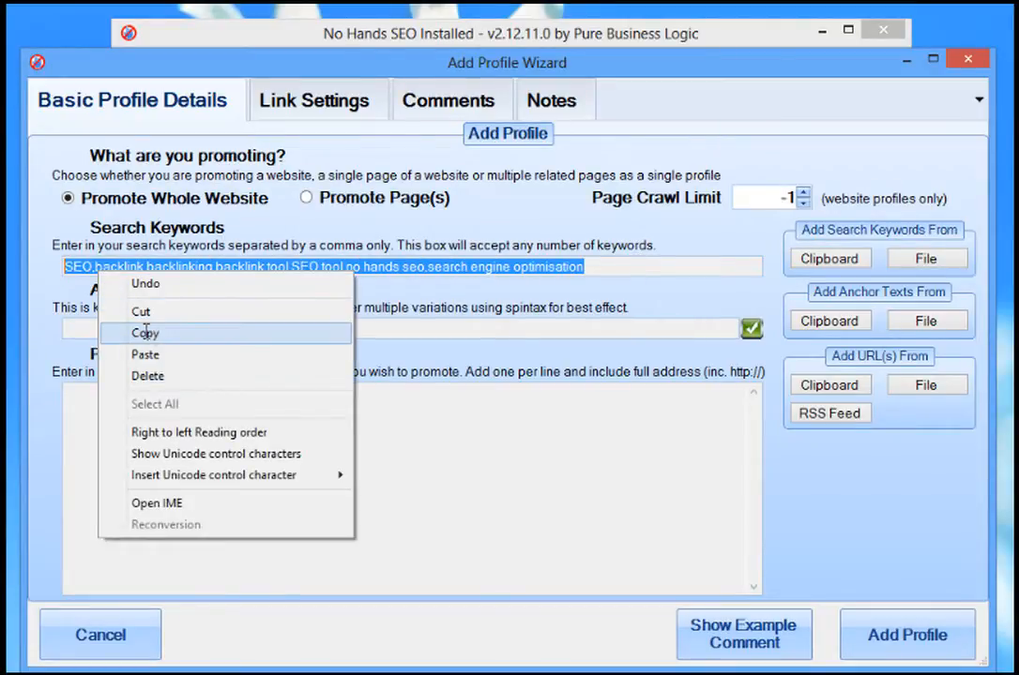
left_click(141, 332)
key("Delete")
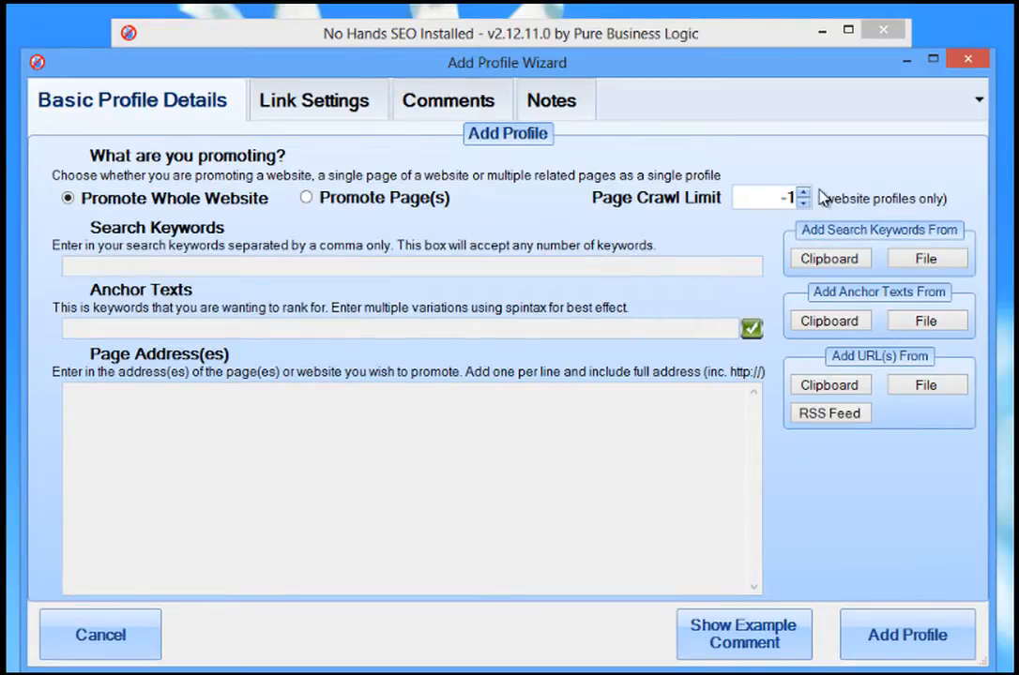
left_click(829, 261)
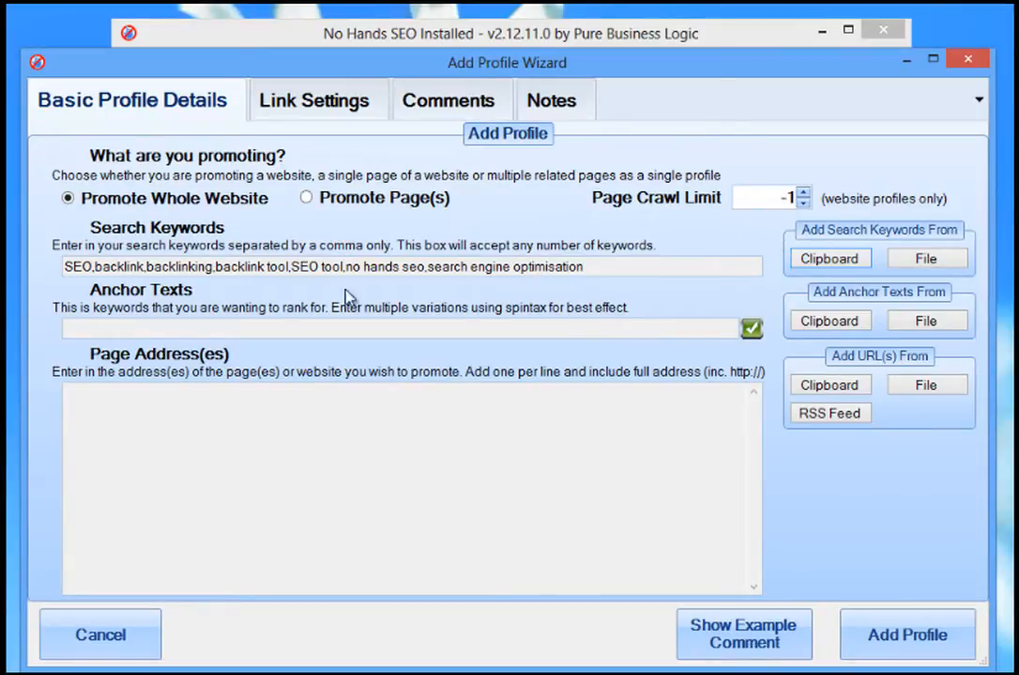
- Enter the anchor texts as spintax: "{no hands seo|SEO Tool|Backlinking Tool|Backlinking SEO Tool}"
mouse_move(188, 331)
left_click(174, 326)
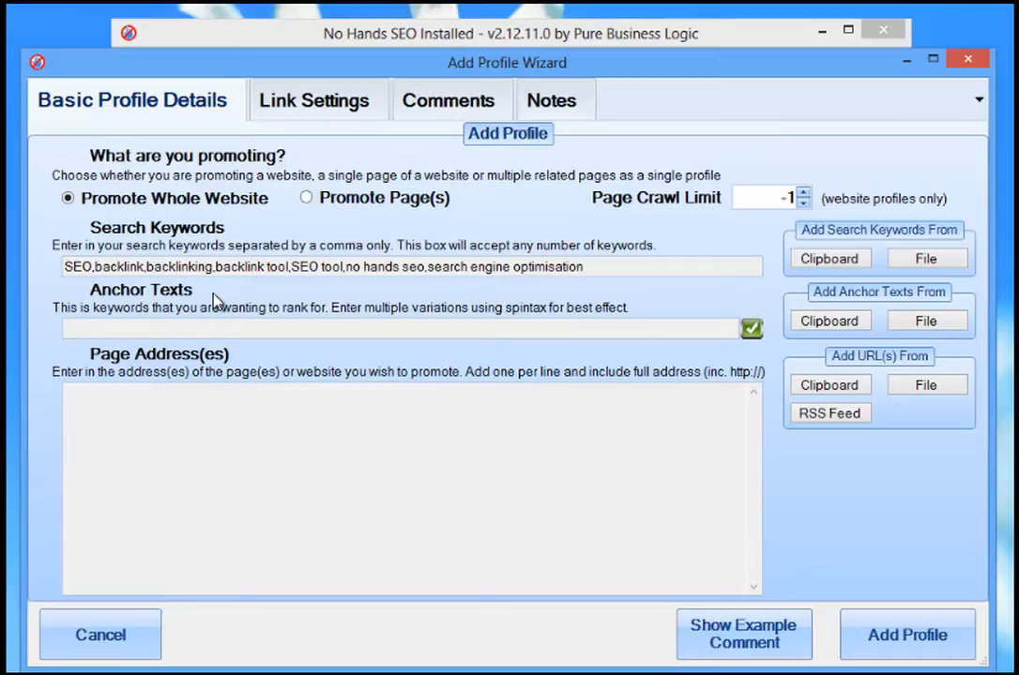
type("{")
type("no hands seo")
key("BackSpace")
type("p")
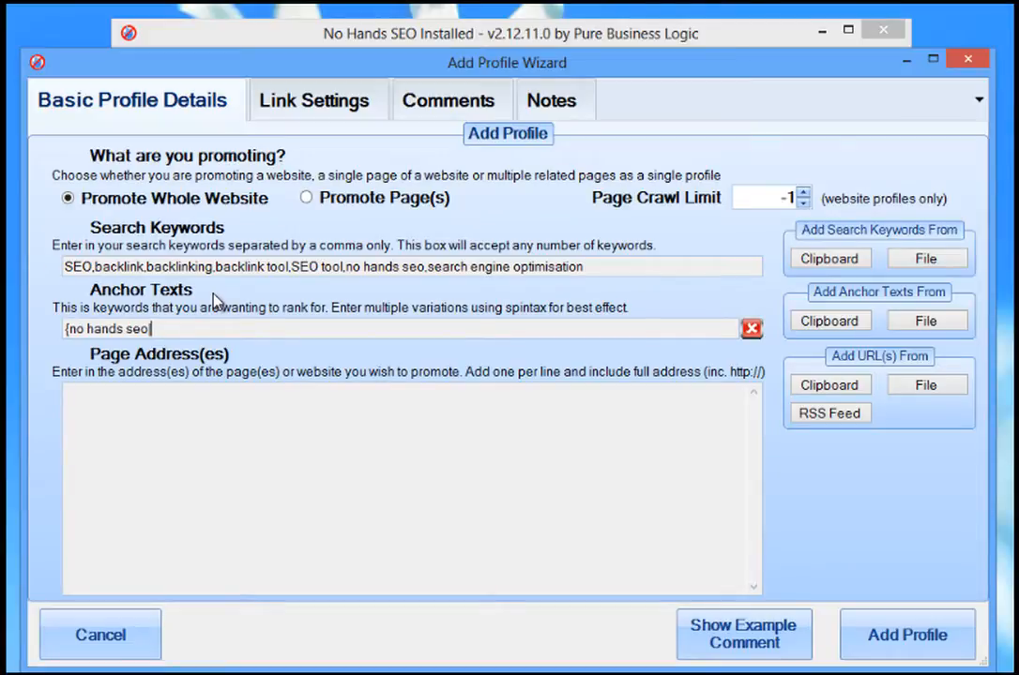
type("|SEO Tool|Backlinking Tool|B")
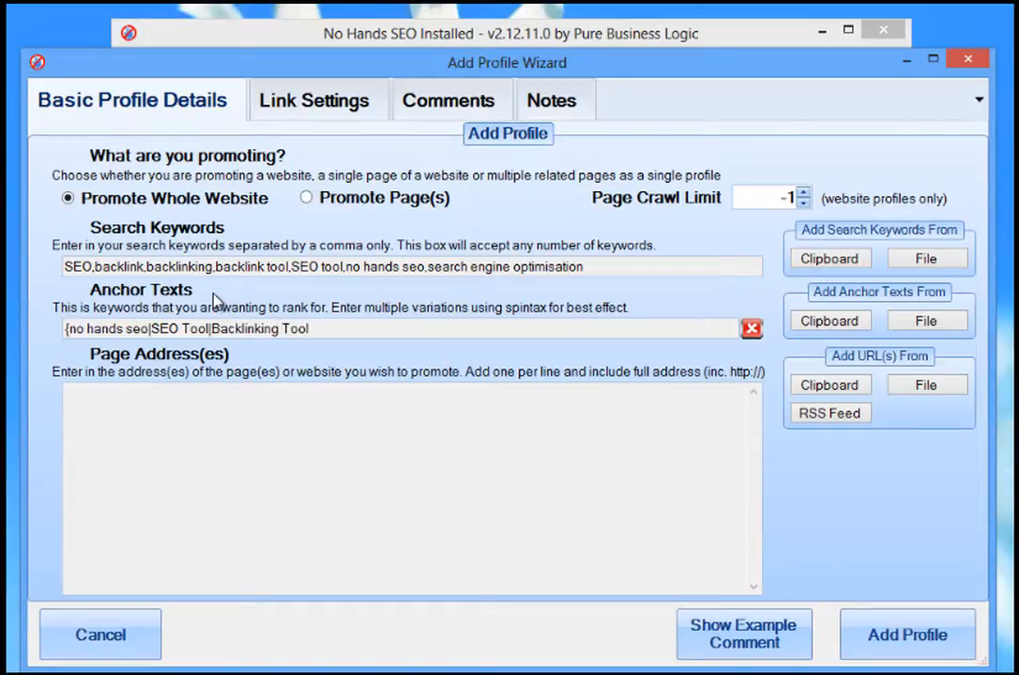
type("acklinking SEO Tool")
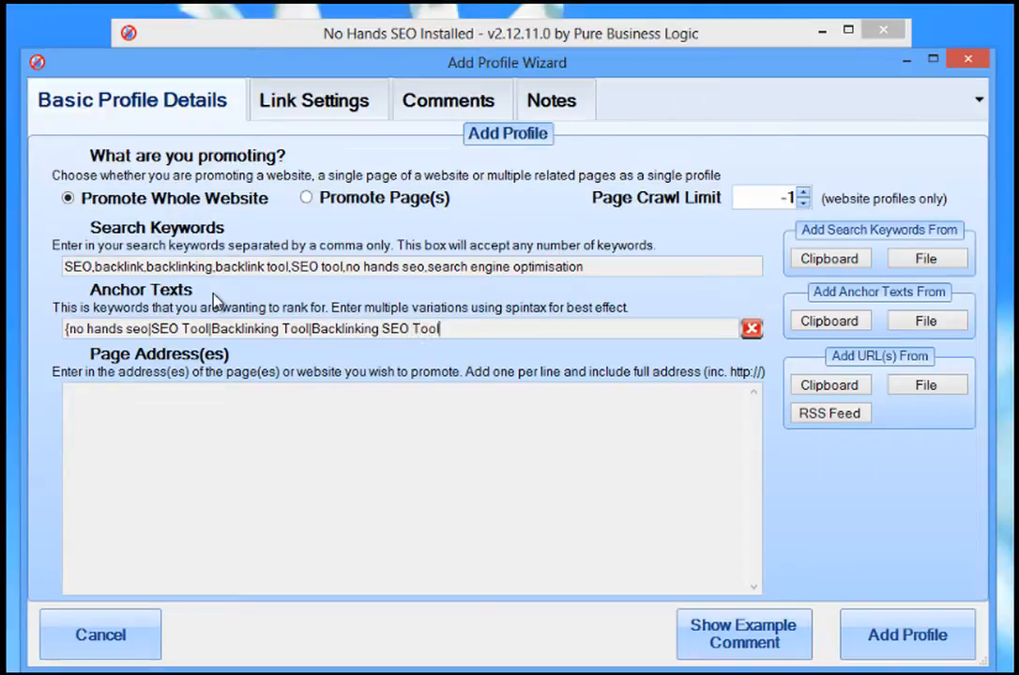
type("}")
- Open the anchor texts in the Text Rewriter and move its window into view
mouse_move(479, 333)
right_click(480, 333)
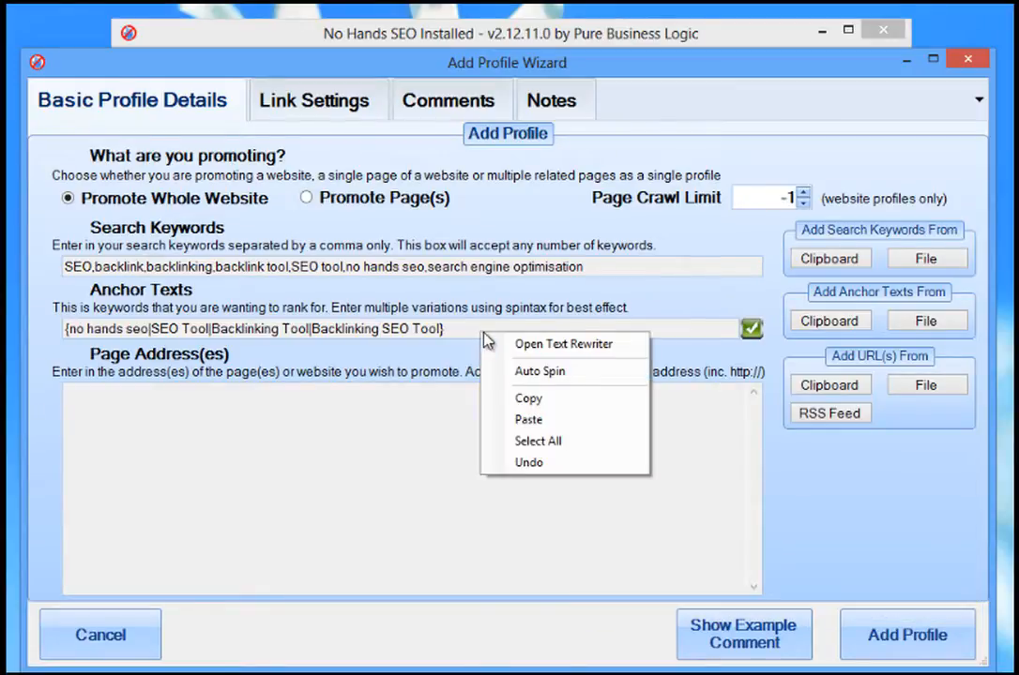
left_click(565, 352)
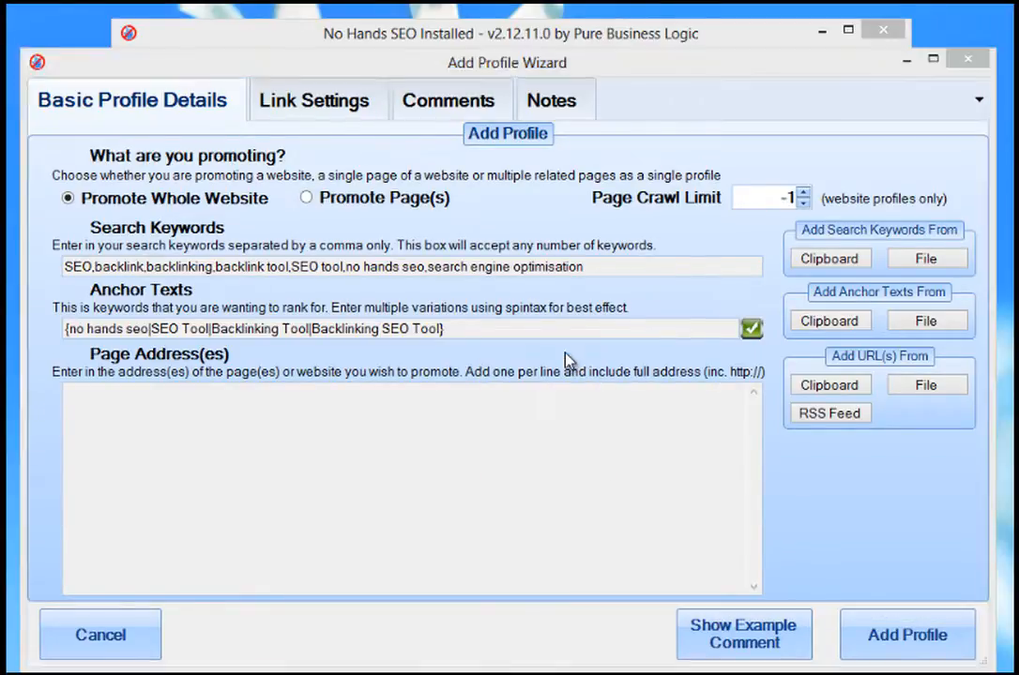
left_click_drag(127, 1, 634, 132)
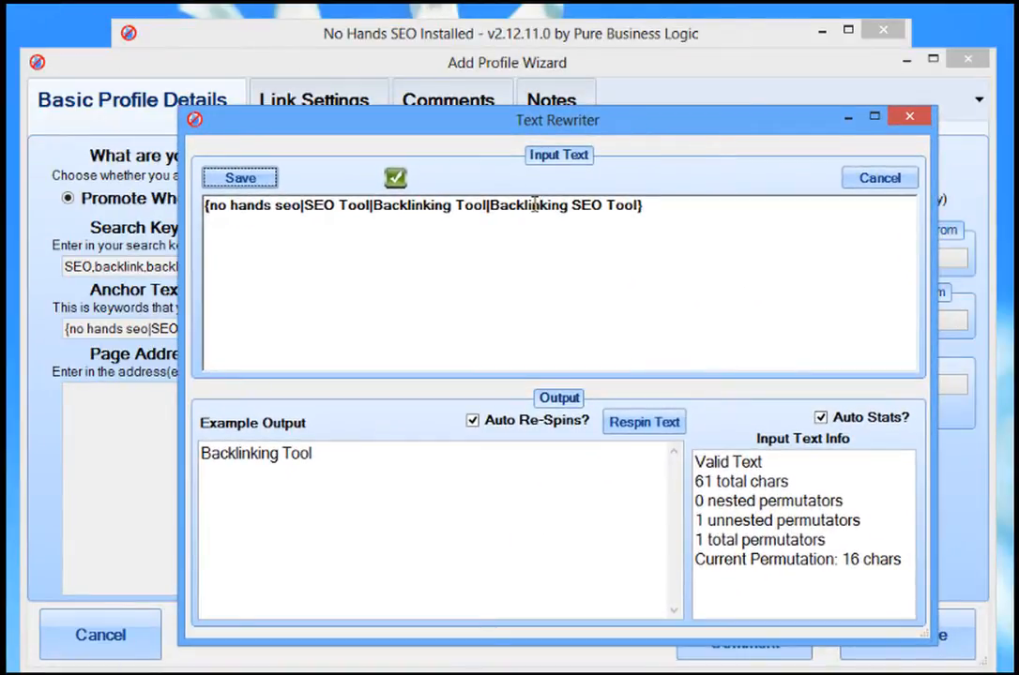
- Respin the anchor text several times and examine the example output
left_click(644, 207)
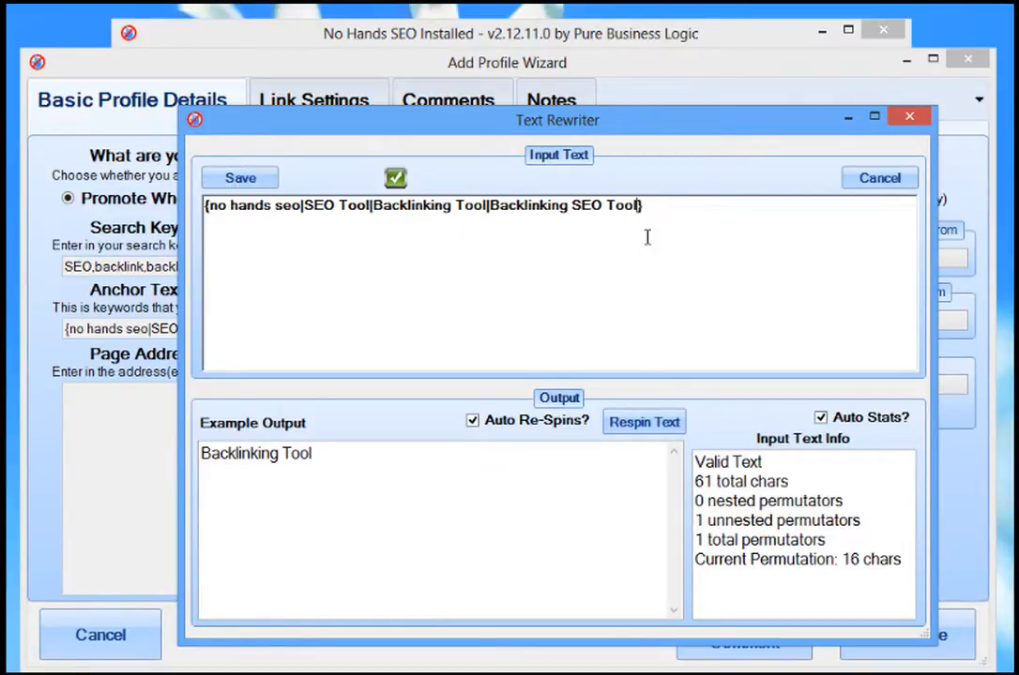
left_click(642, 428)
left_click(640, 435)
left_click(639, 435)
left_click(639, 435)
left_click_drag(353, 471, 199, 476)
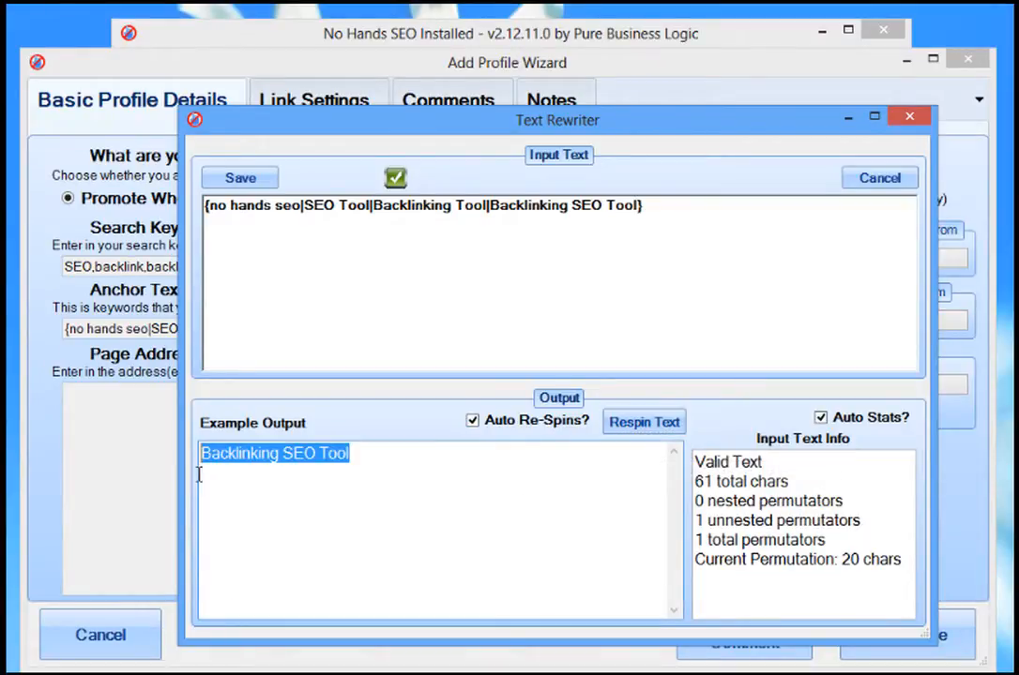
left_click(420, 466)
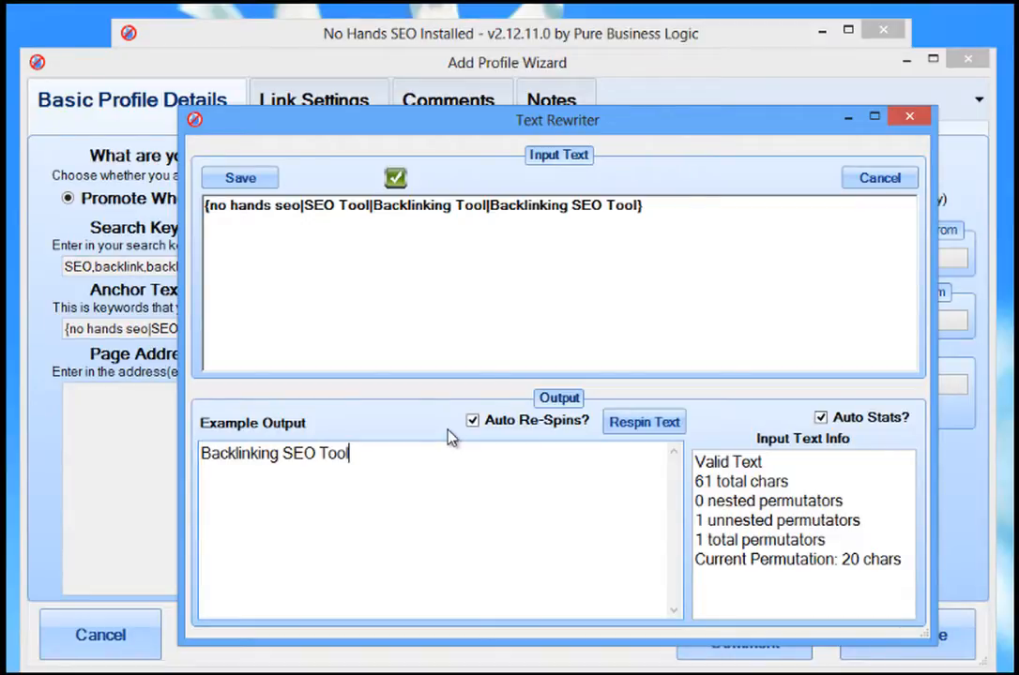
- Add "improve search ranking" as a further variation at the end of the anchor text spintax in the Text Rewriter
left_click(643, 202)
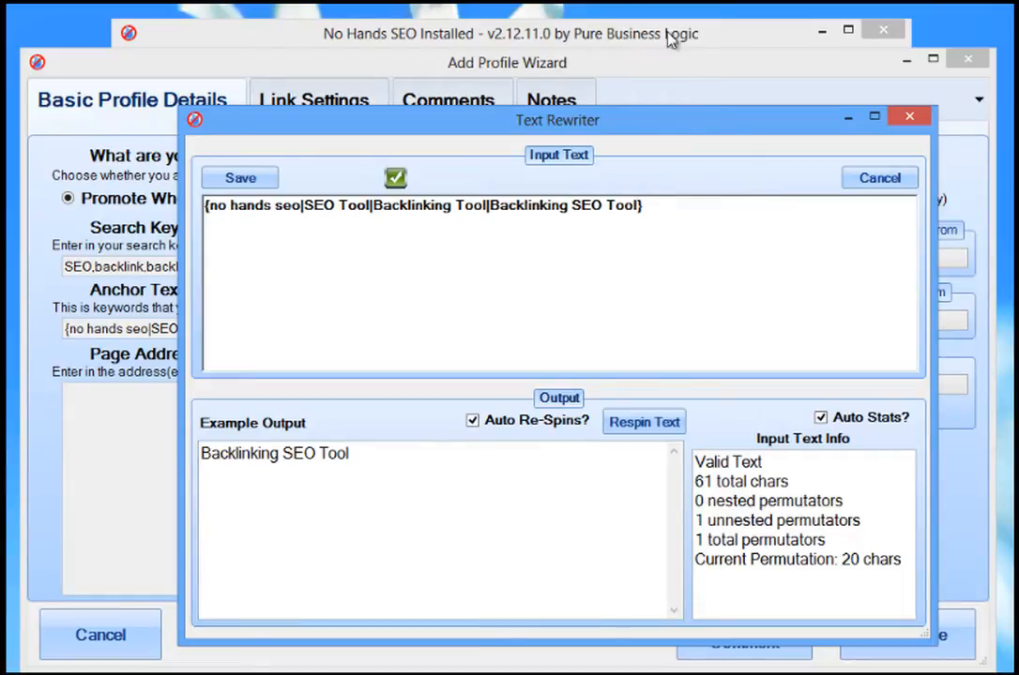
type("|")
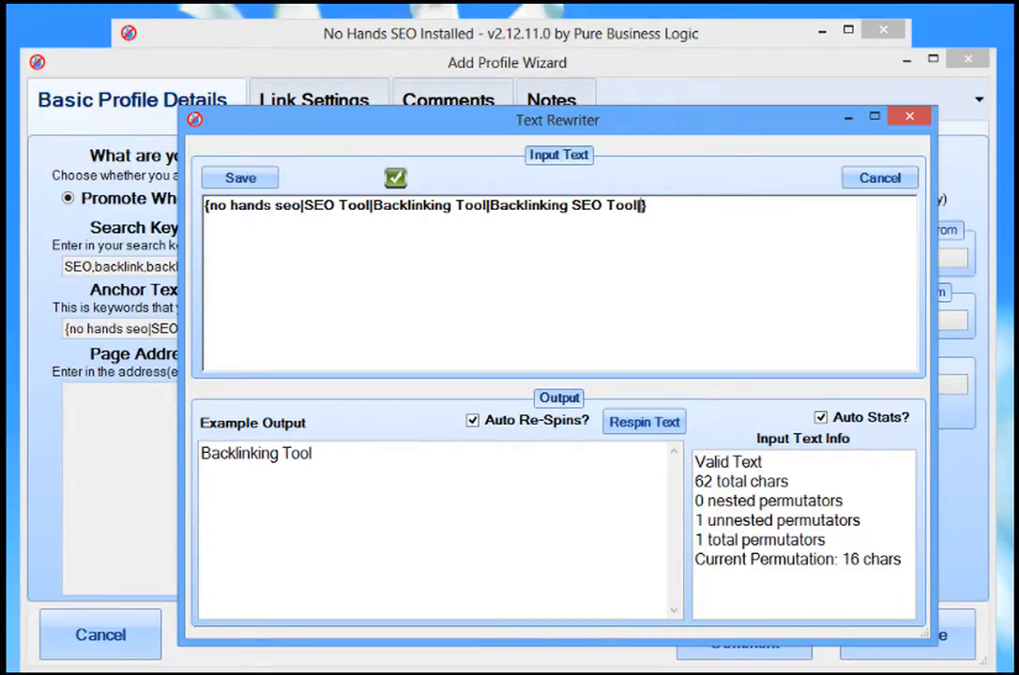
type("improve search")
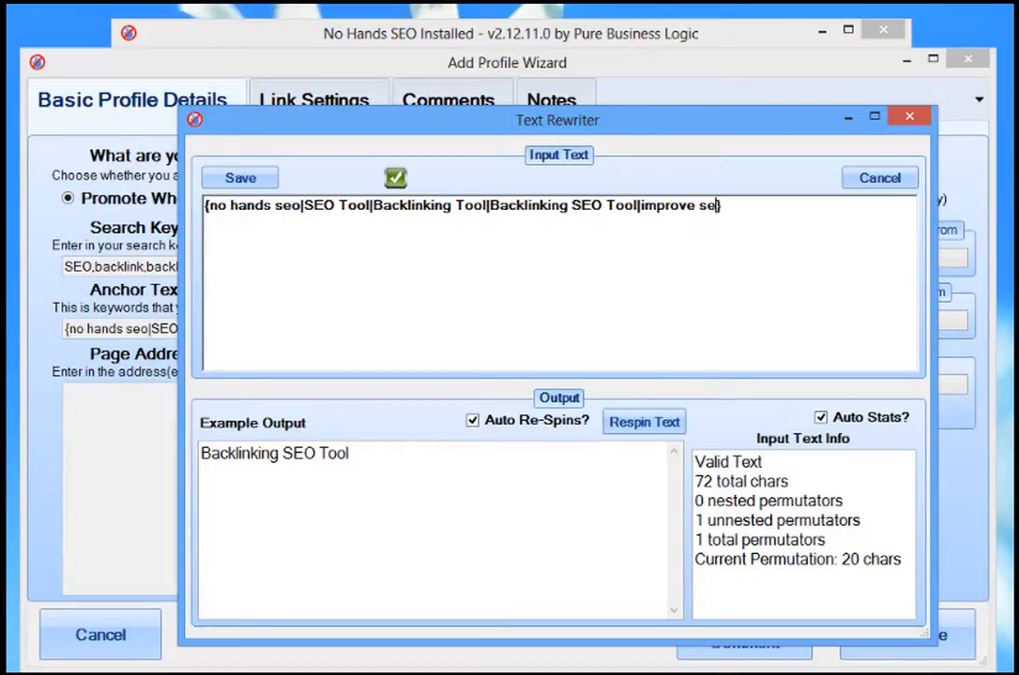
type(" ranking")
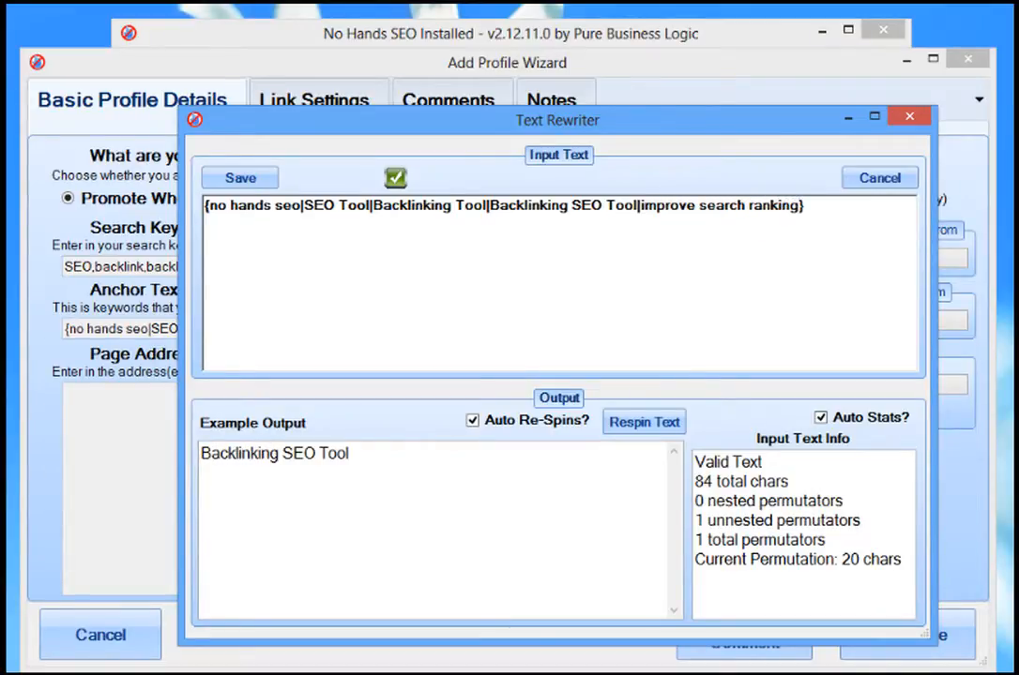
- Respin the extended anchor text several times and examine the example output
left_click(659, 423)
left_click(659, 423)
left_click(656, 422)
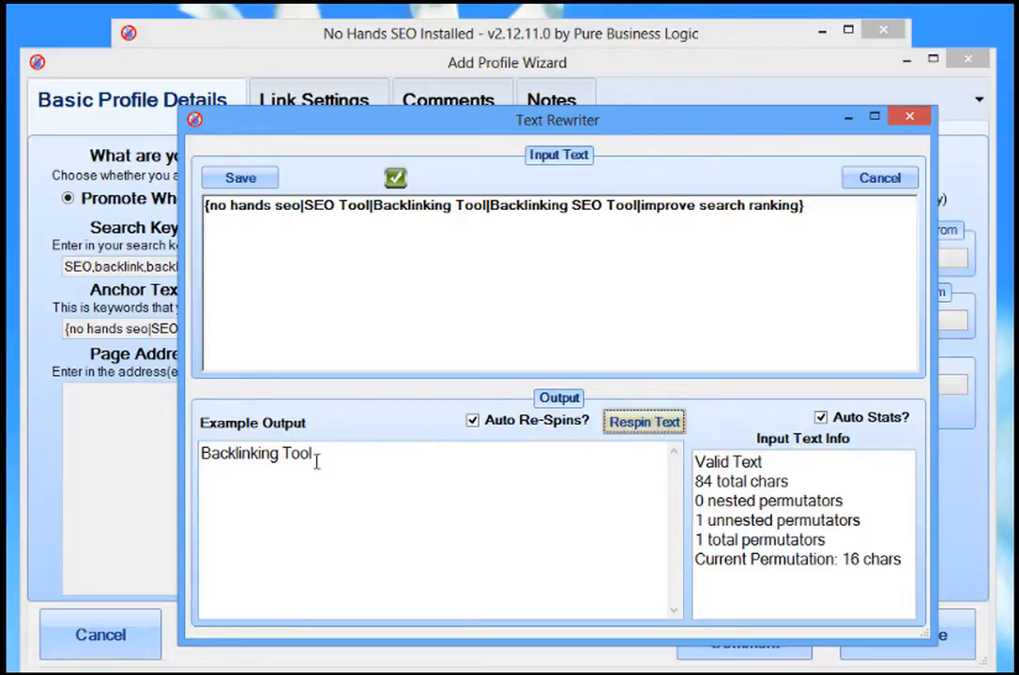
left_click_drag(312, 455, 230, 459)
left_click(377, 453)
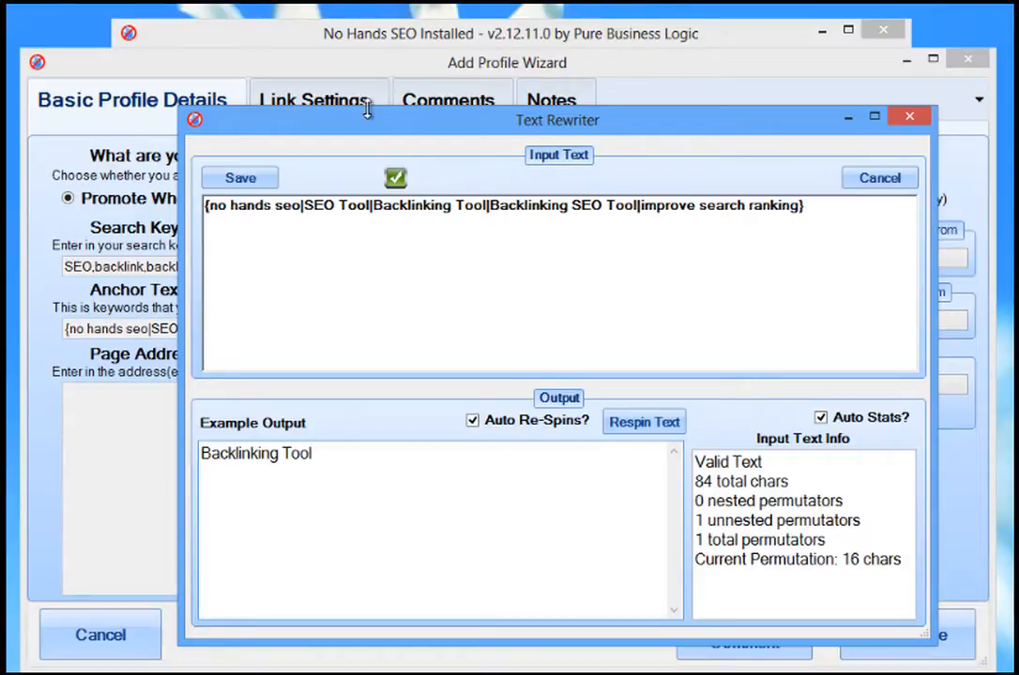
- Move the Text Rewriter aside, save its text to the profile's anchor texts, and check the added variation
left_click_drag(399, 116, 722, 116)
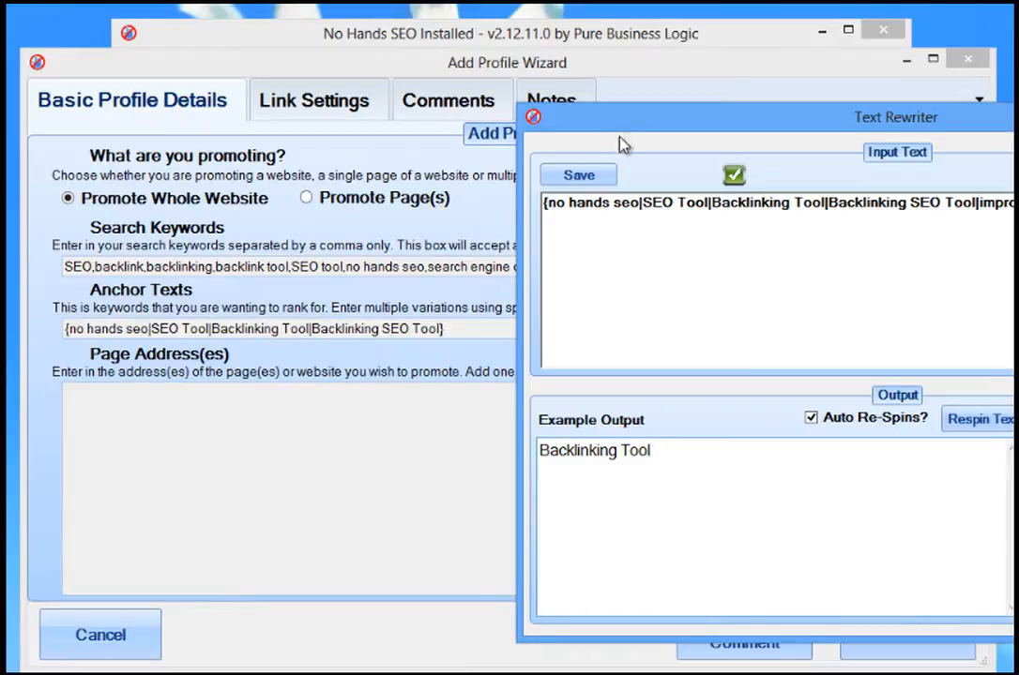
left_click(600, 187)
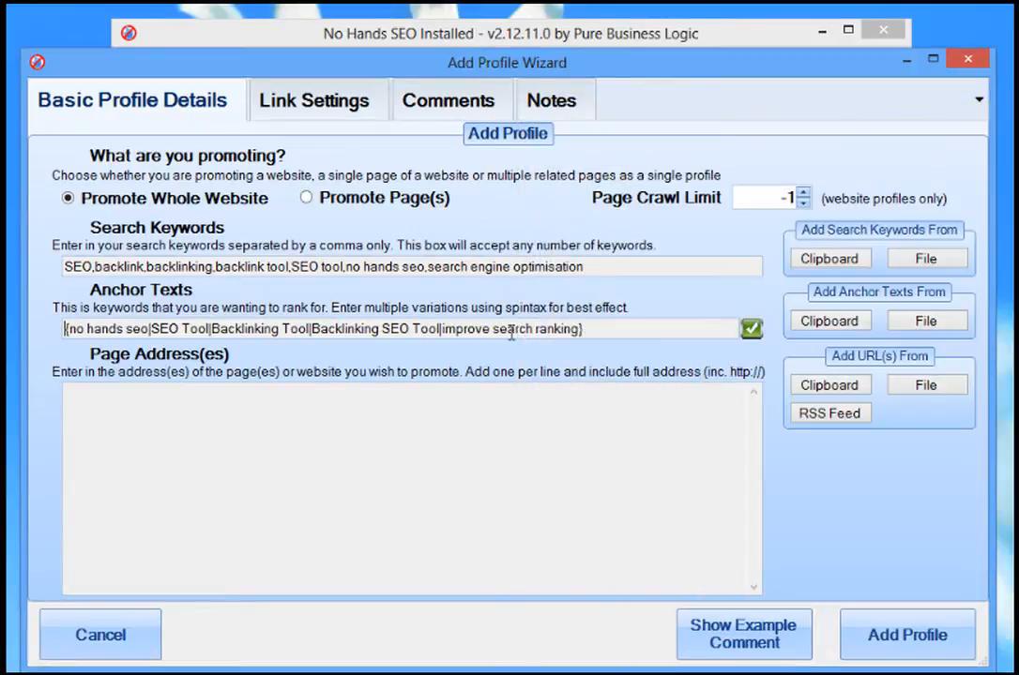
left_click_drag(444, 329, 587, 329)
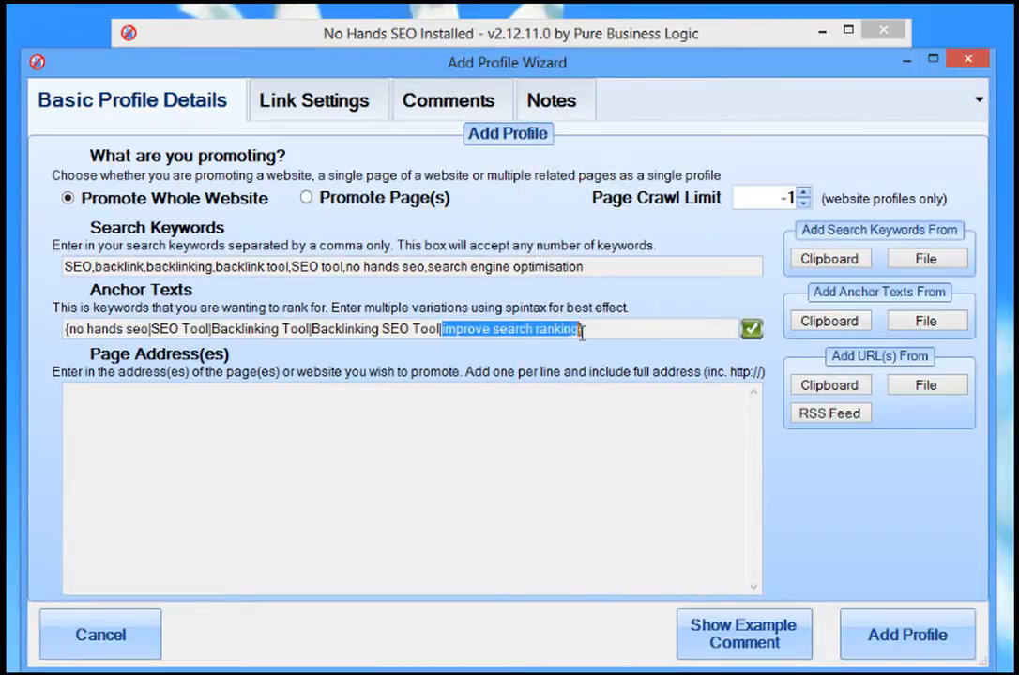
left_click(586, 329)
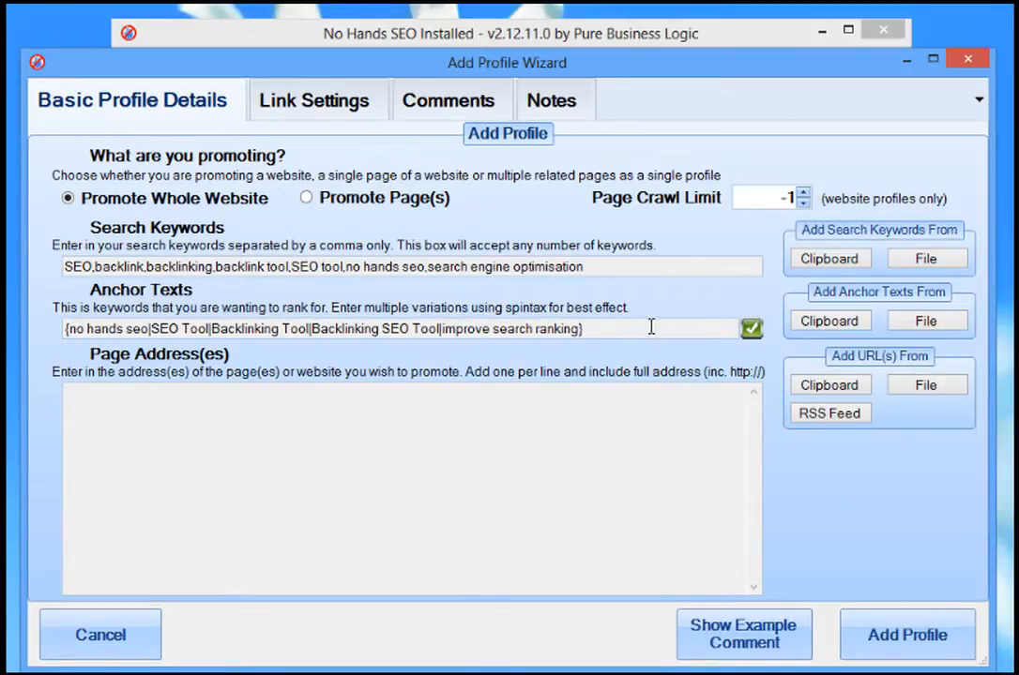
- Copy the whole anchor text spintax, clear the field, and add the anchor texts back from the clipboard
left_click_drag(650, 327, 58, 330)
right_click(99, 335)
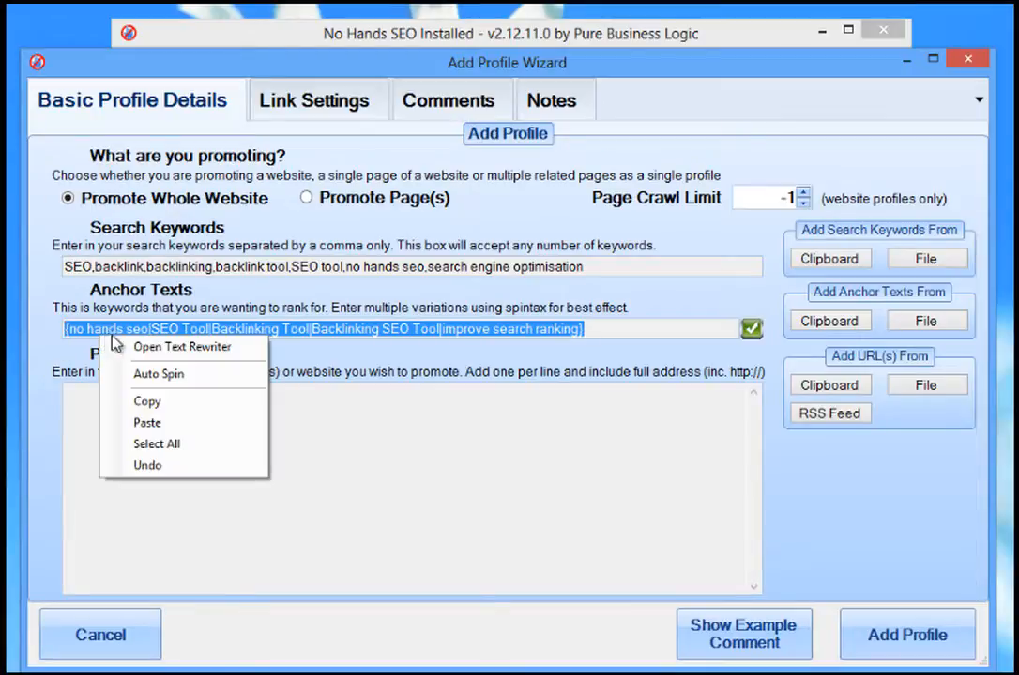
left_click(147, 401)
key("ctrl+x")
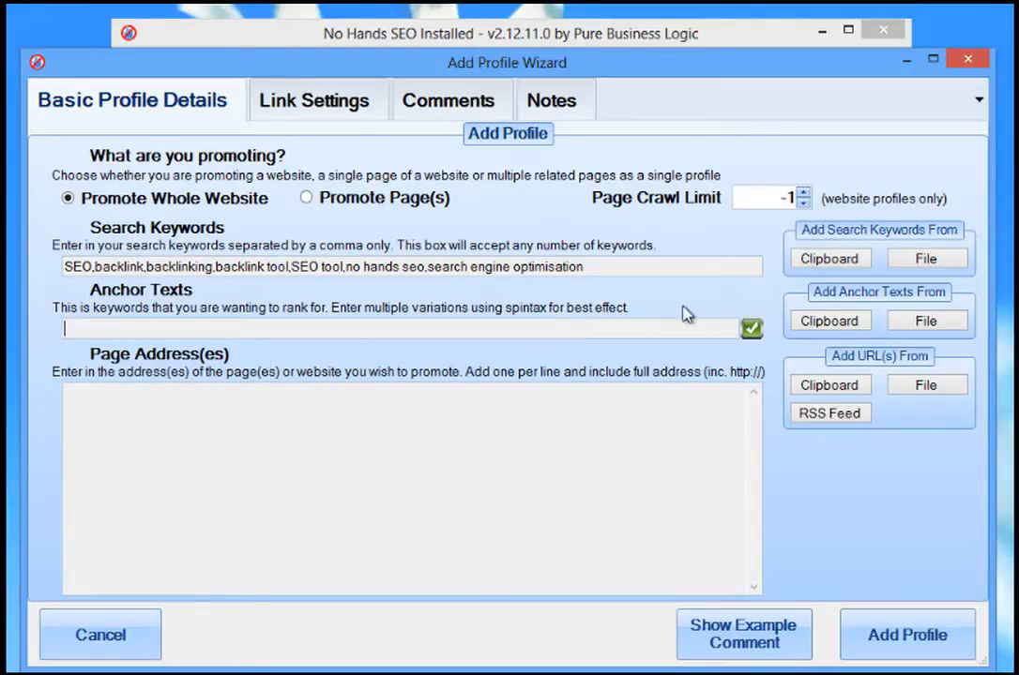
left_click(825, 321)
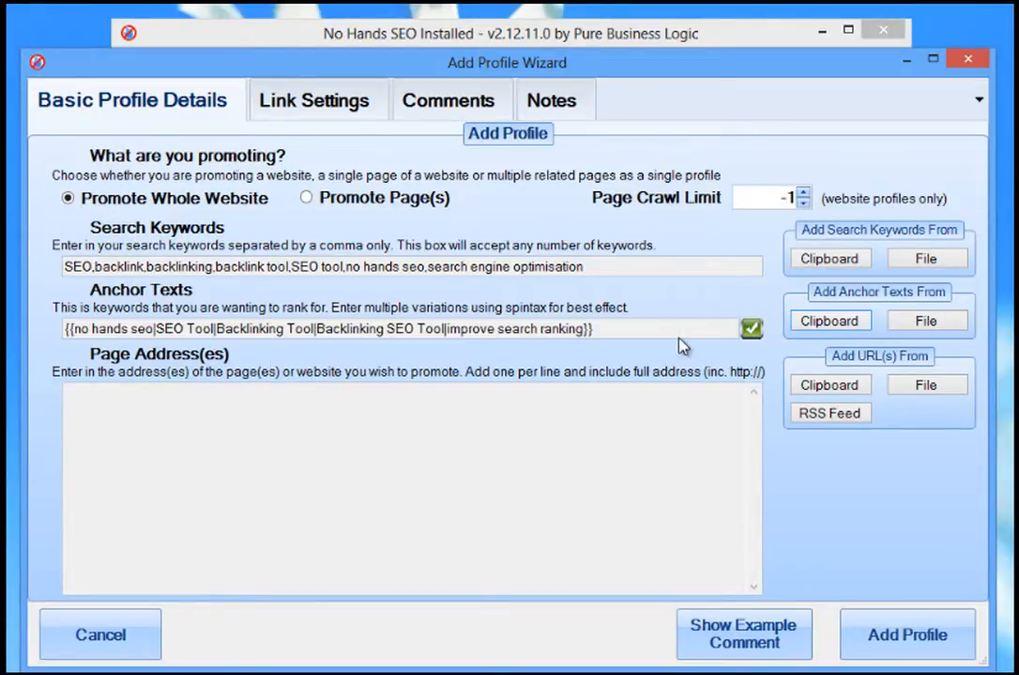
- Remove the final closing brace from the anchor texts to test the spintax validation, and put it back
mouse_move(673, 332)
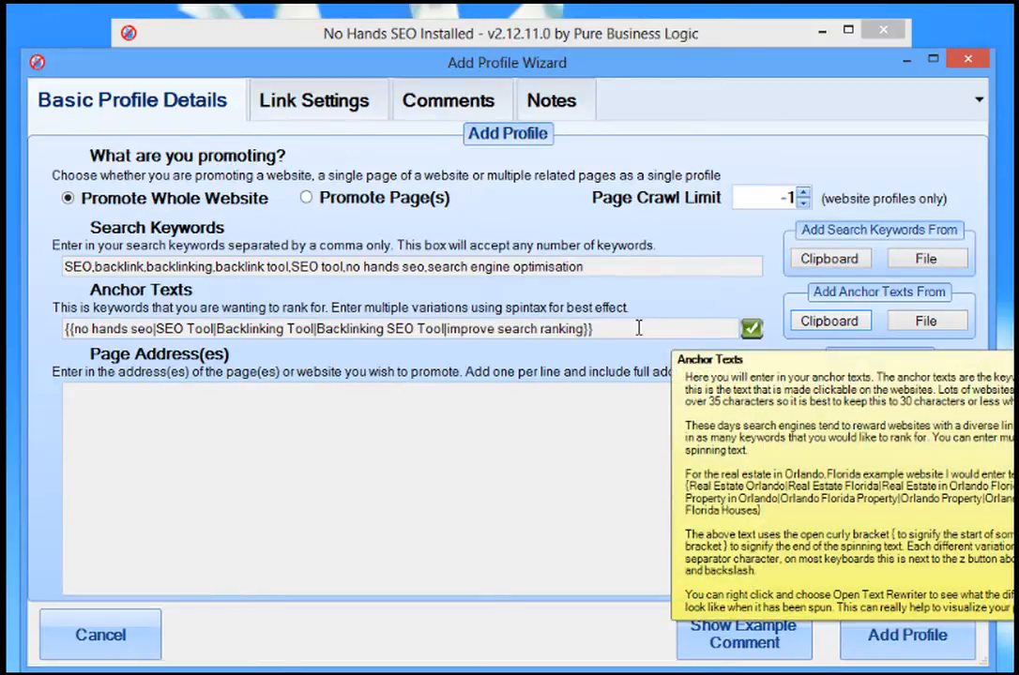
left_click(637, 326)
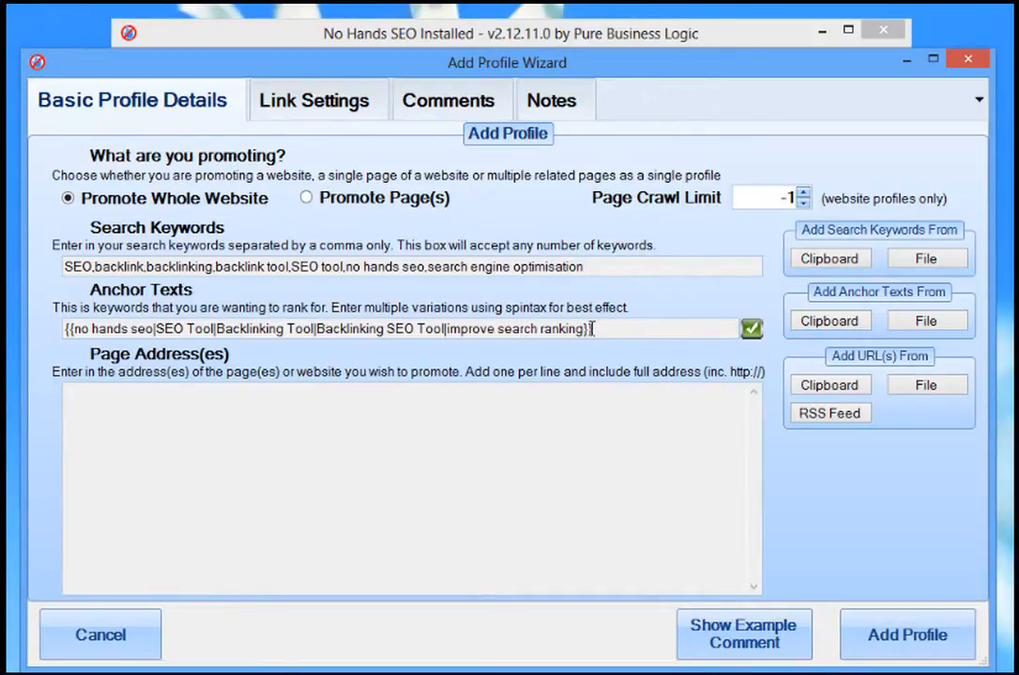
left_click(74, 330)
mouse_move(630, 333)
left_click(661, 330)
key("BackSpace")
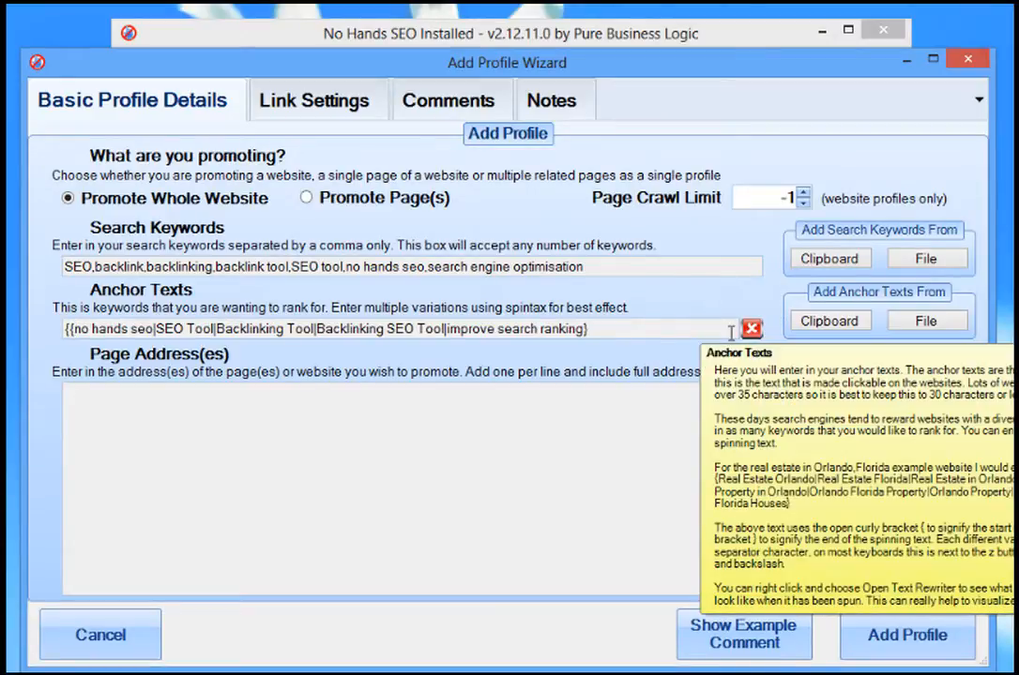
type("}")
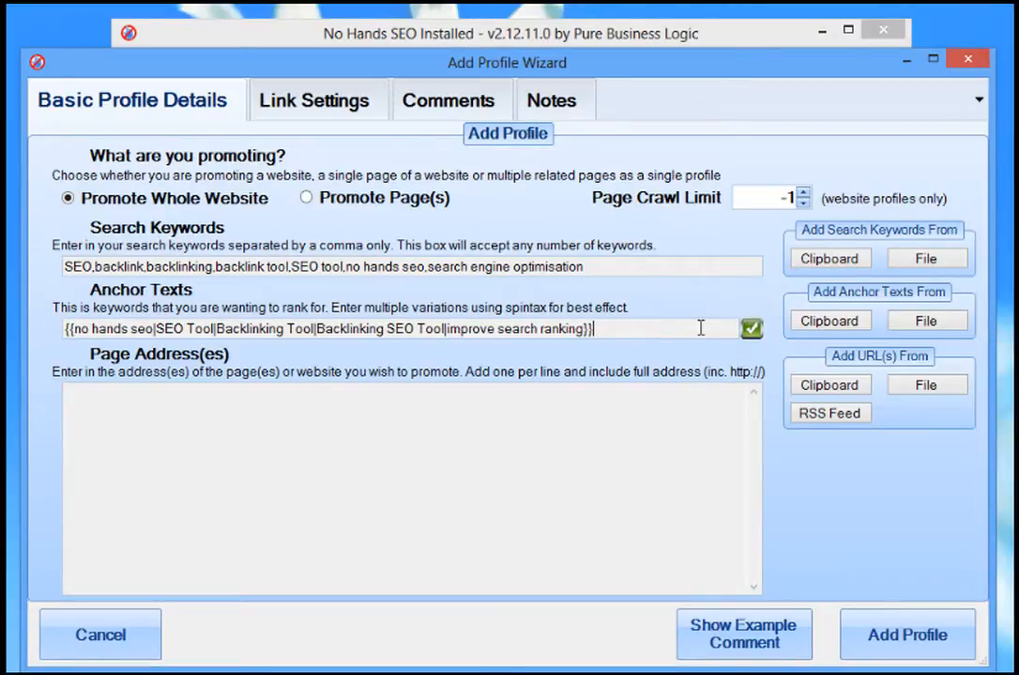
key("BackSpace")
type("}")
left_click(509, 453)
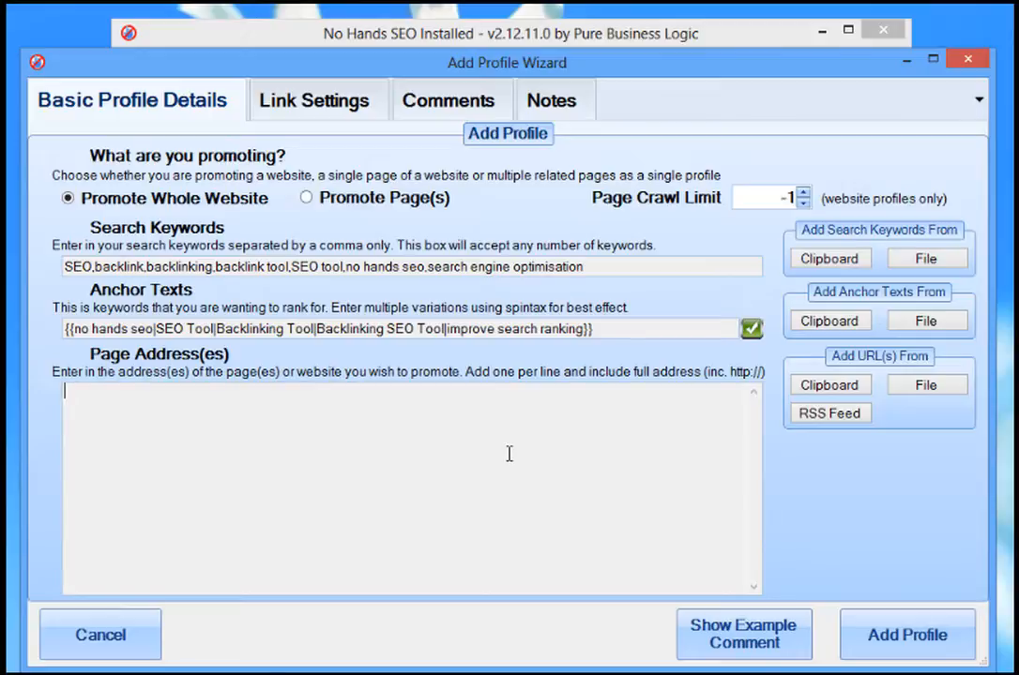
type("http://nohandsseo.com")
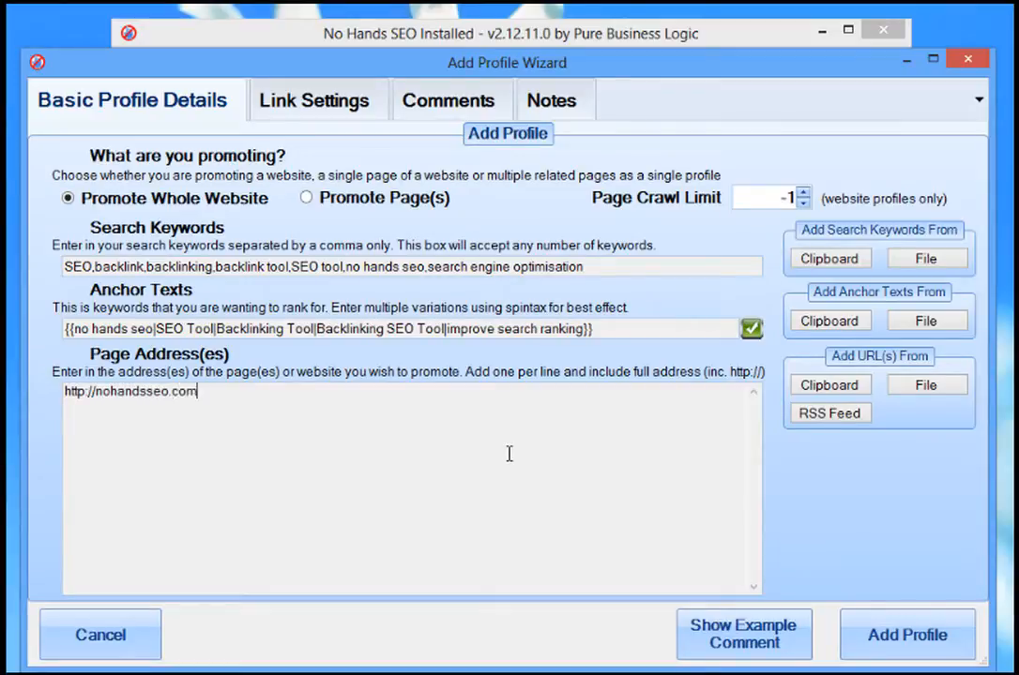
key("Return")
type("http://nohandsseo.com")
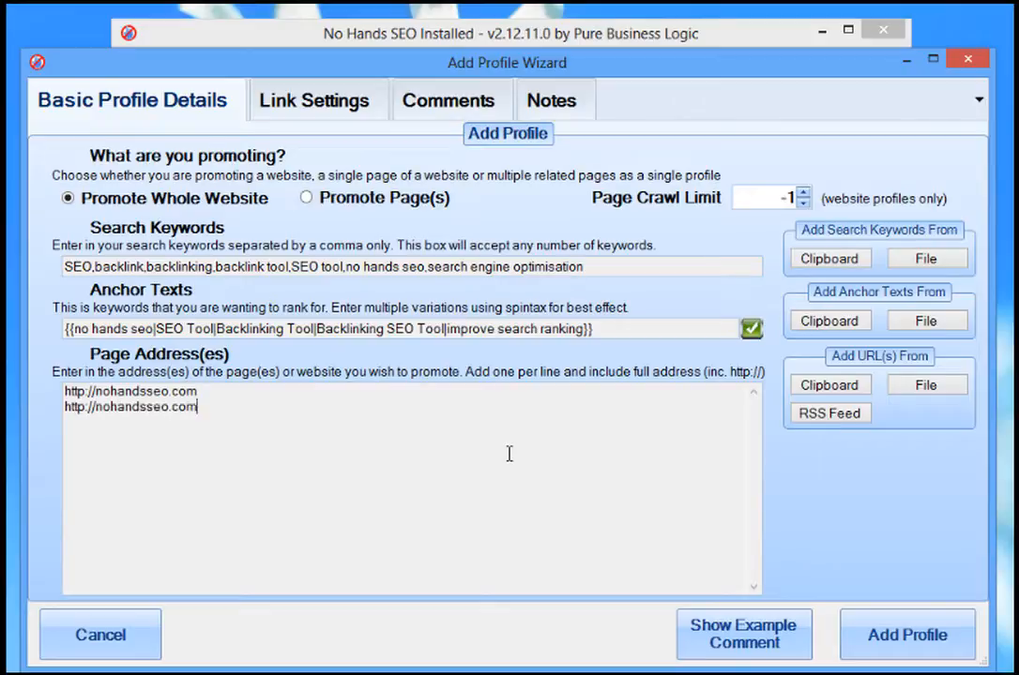
type("/forum")
left_click_drag(477, 484, 147, 477)
left_click(422, 478)
left_click(844, 416)
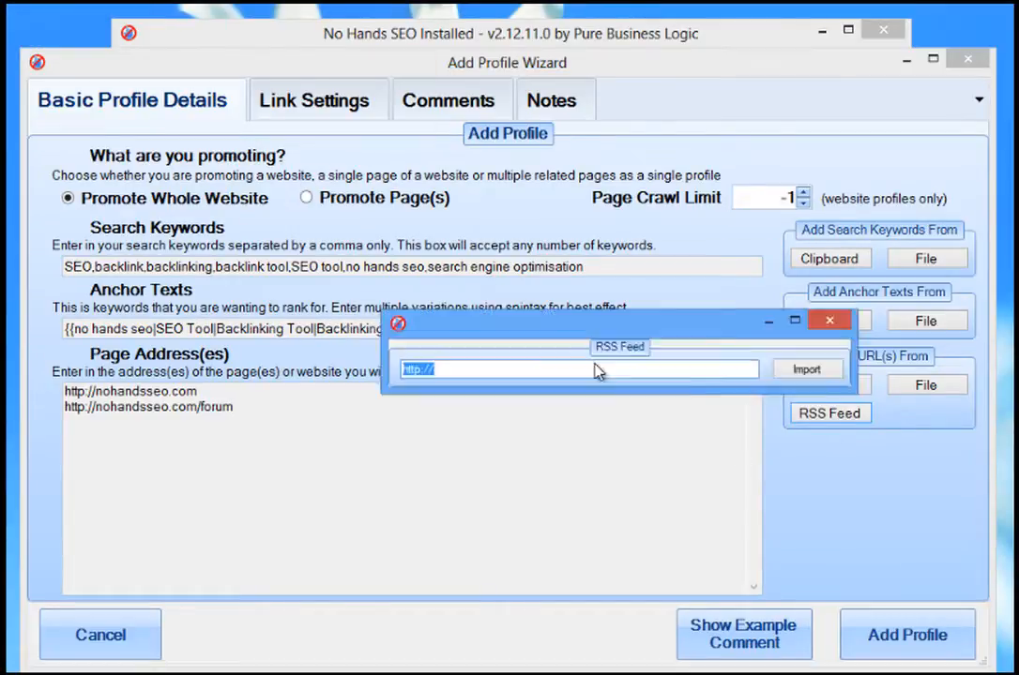
left_click_drag(559, 318, 457, 455)
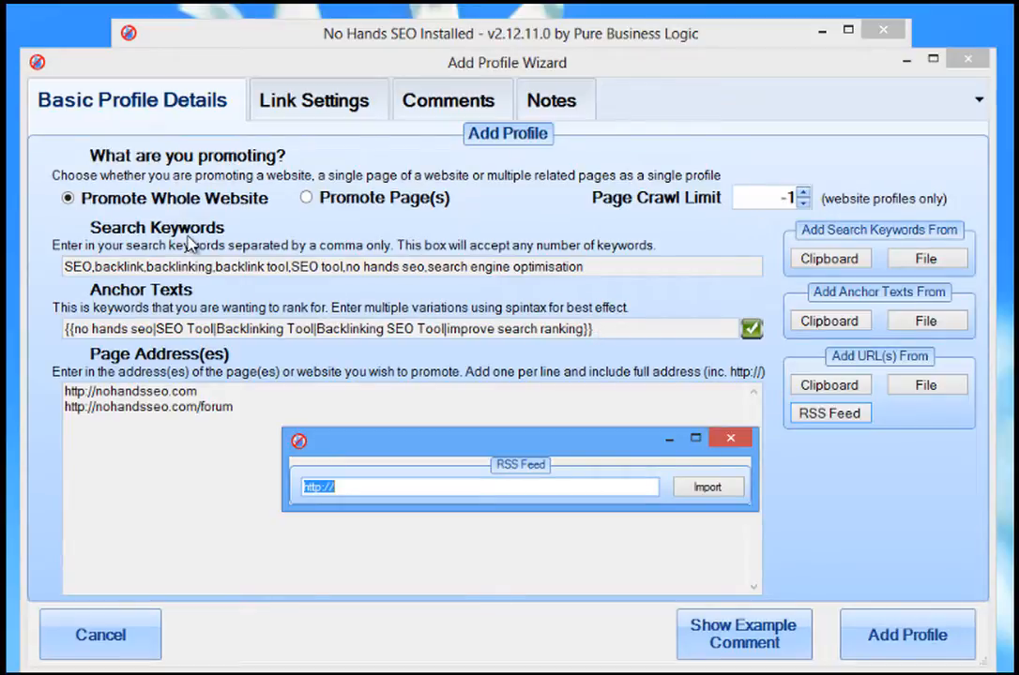
left_click(365, 488)
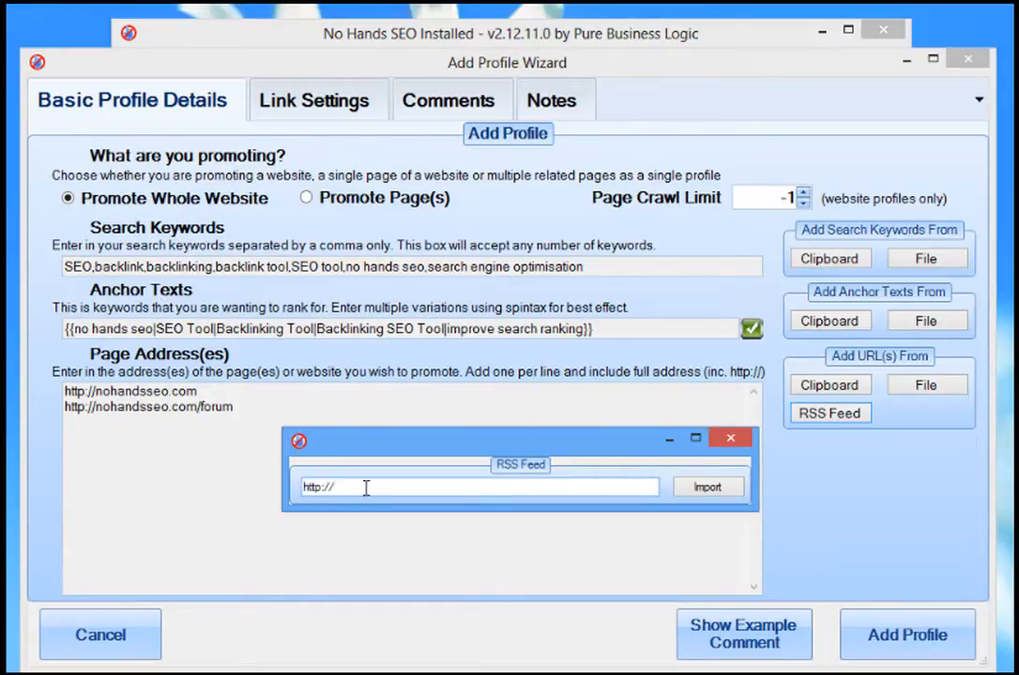
type("nohandsseo.com/blog/feed")
left_click_drag(478, 486, 288, 487)
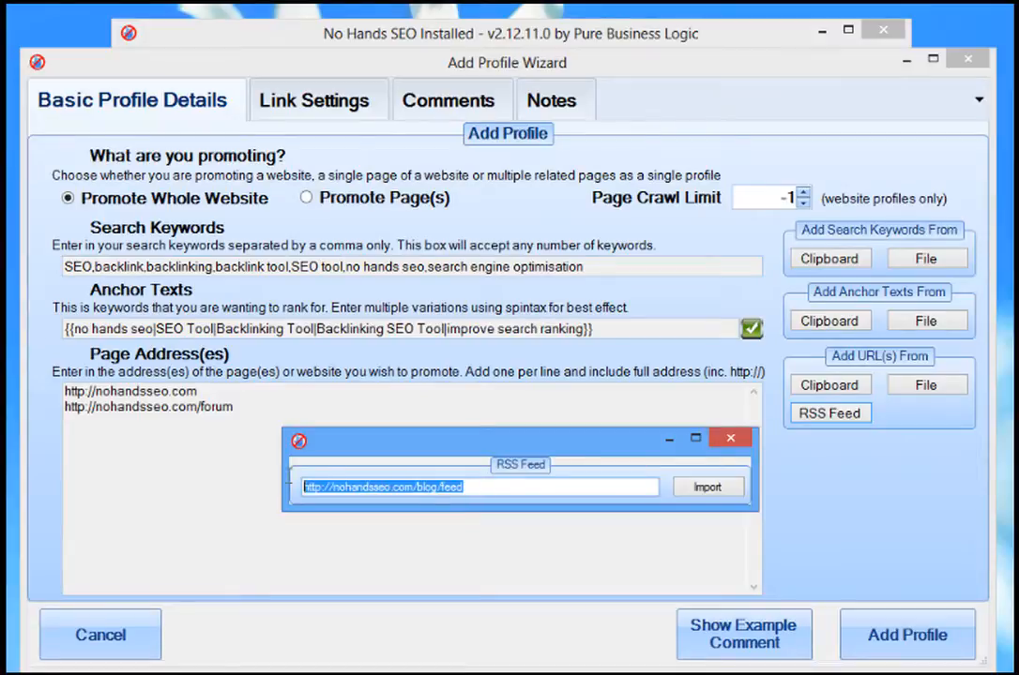
left_click(711, 490)
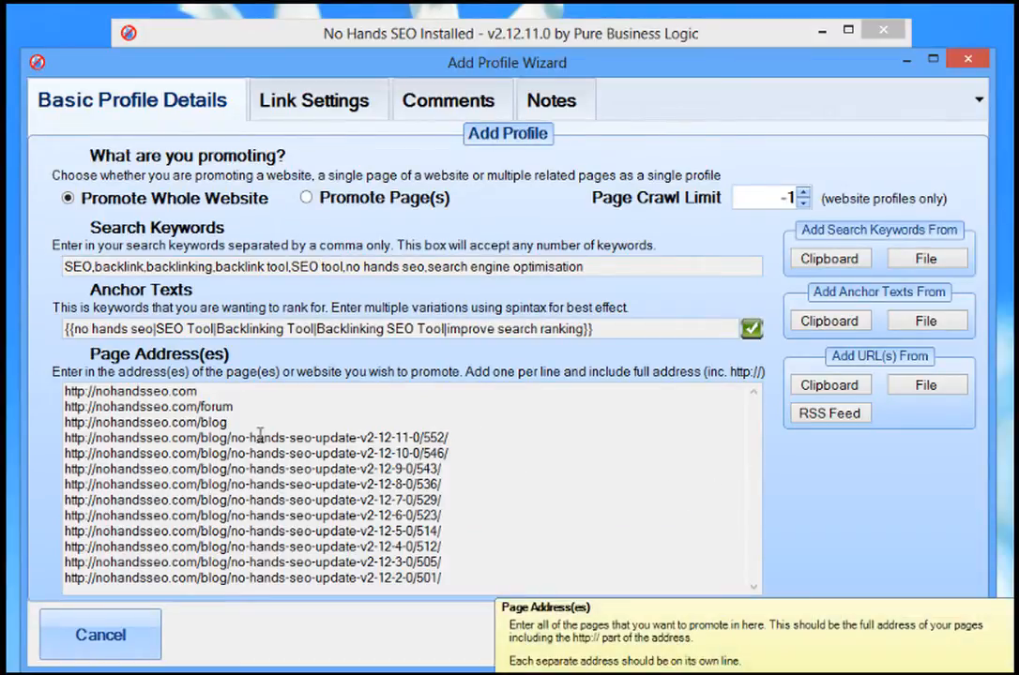
- Examine the blog addresses imported into the page address list
left_click_drag(260, 435, 348, 588)
left_click(439, 534)
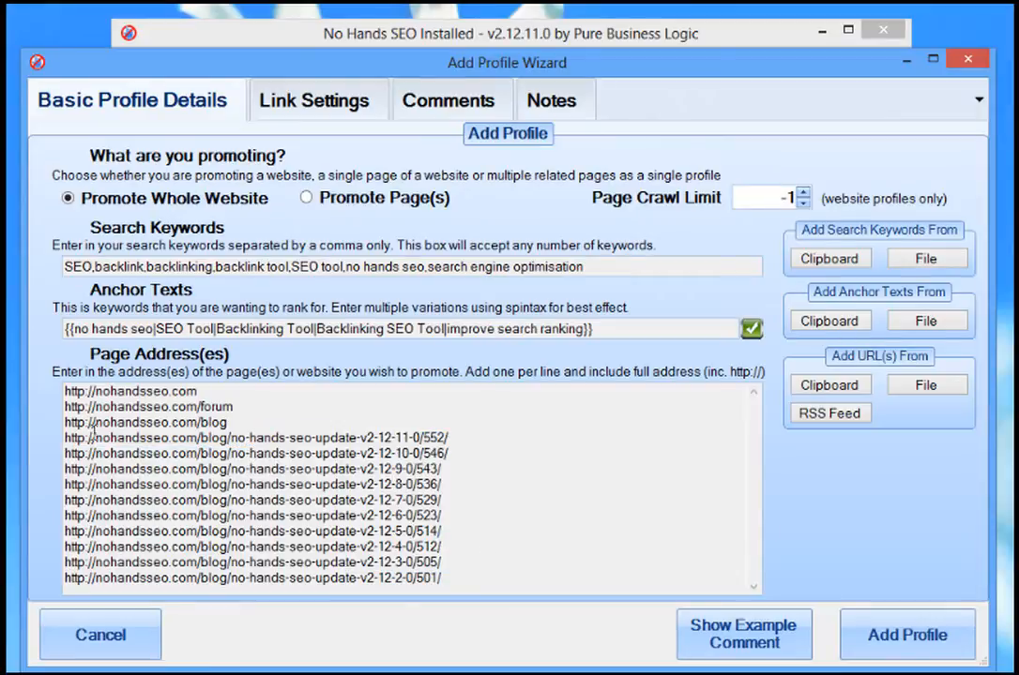
left_click_drag(91, 433, 482, 565)
left_click(482, 565)
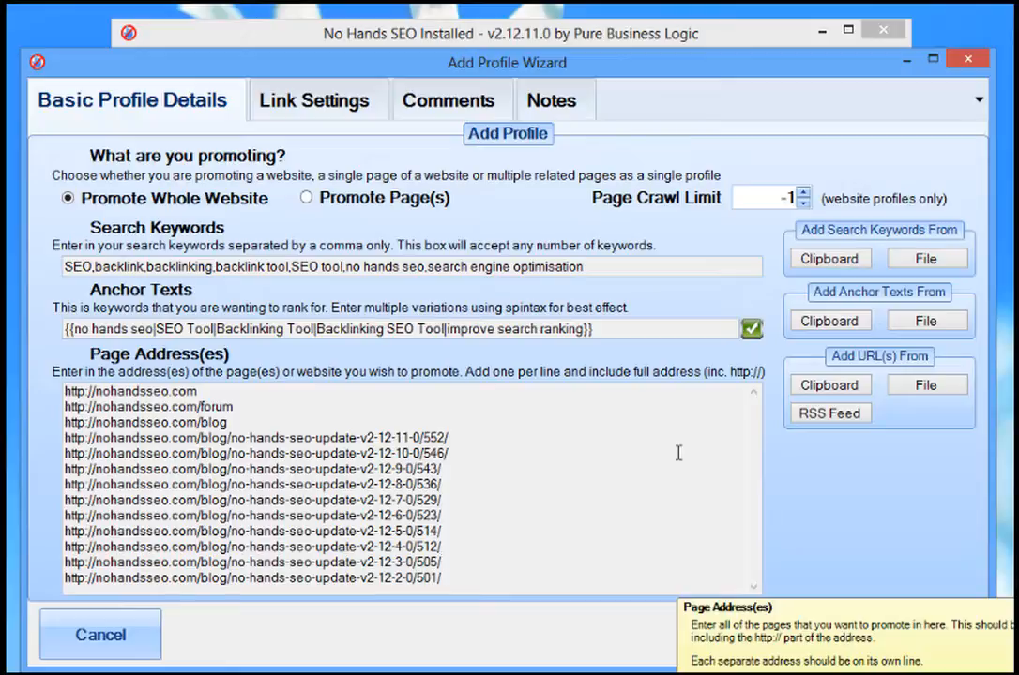
key("Up")
key("Up")
key("Up")
key("Up")
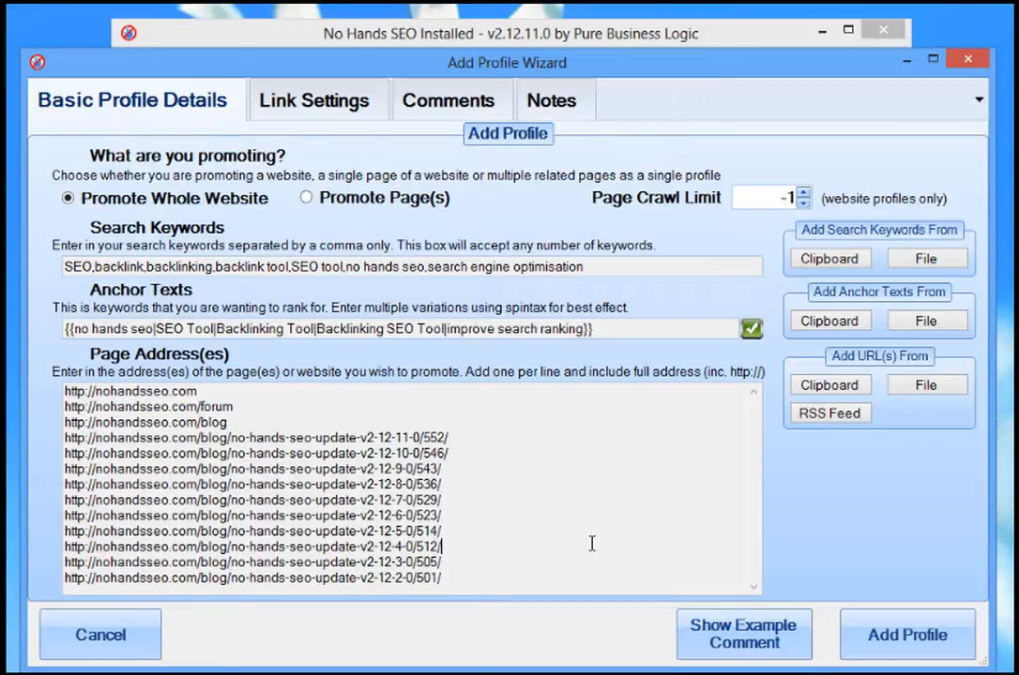
left_click(568, 450)
left_click(545, 463)
- Raise the page crawl limit by one and lower it back again
double_click(790, 199)
left_click(800, 195)
mouse_move(184, 207)
left_click(803, 203)
left_click(517, 518)
- Review the profile's comment area and its link settings
left_click(464, 105)
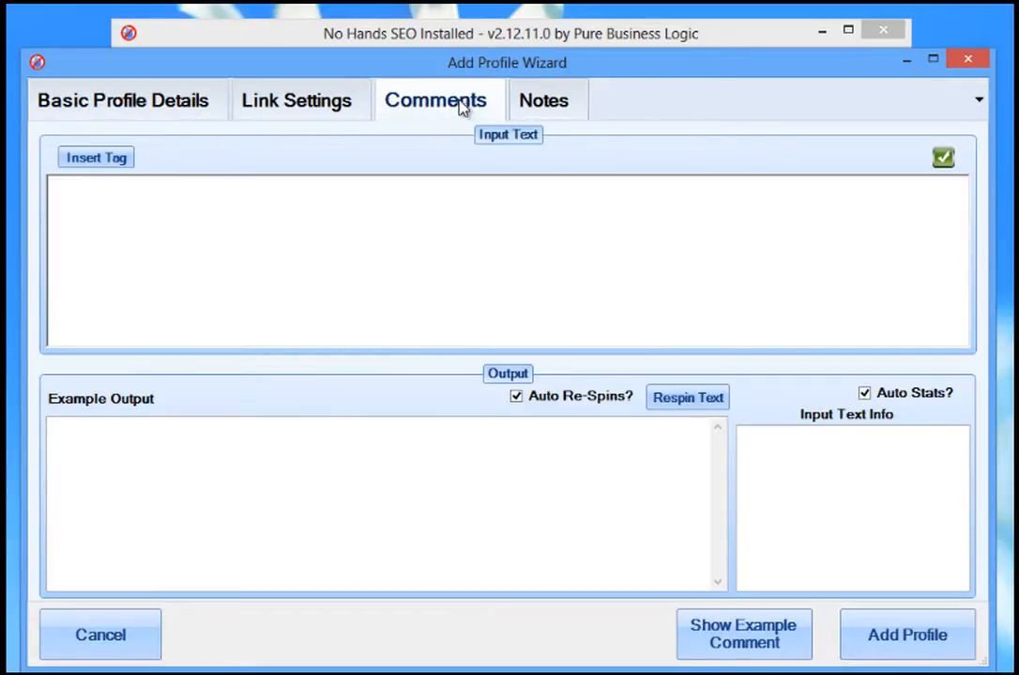
left_click(284, 110)
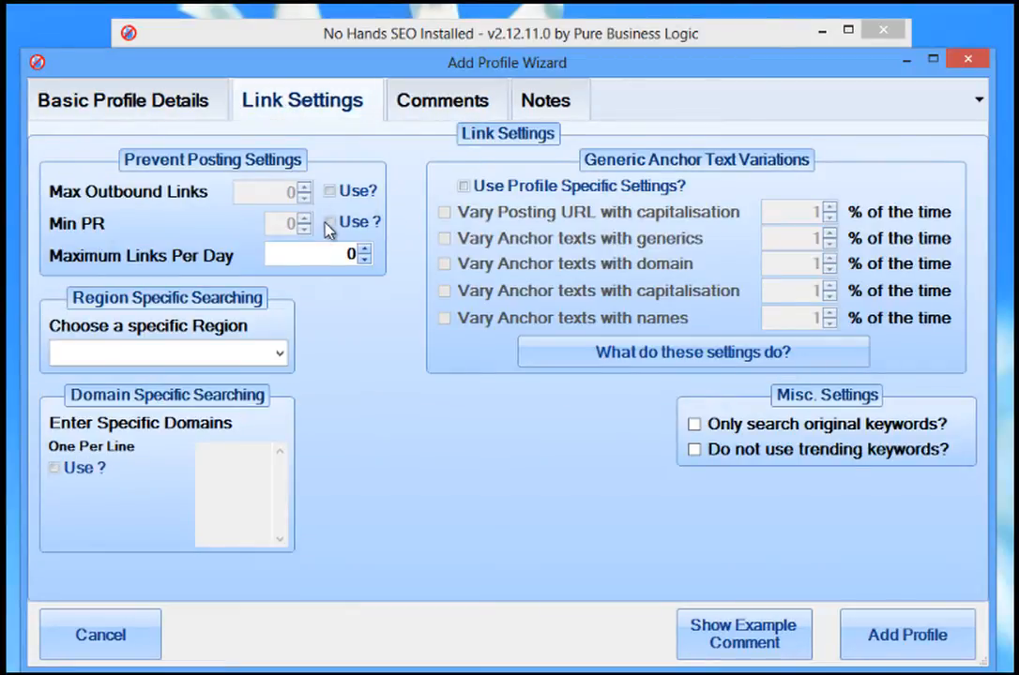
- Enter the custom comment "No Hands SEO is the best tool for automaticaly improving your search engine rankings"
left_click(421, 120)
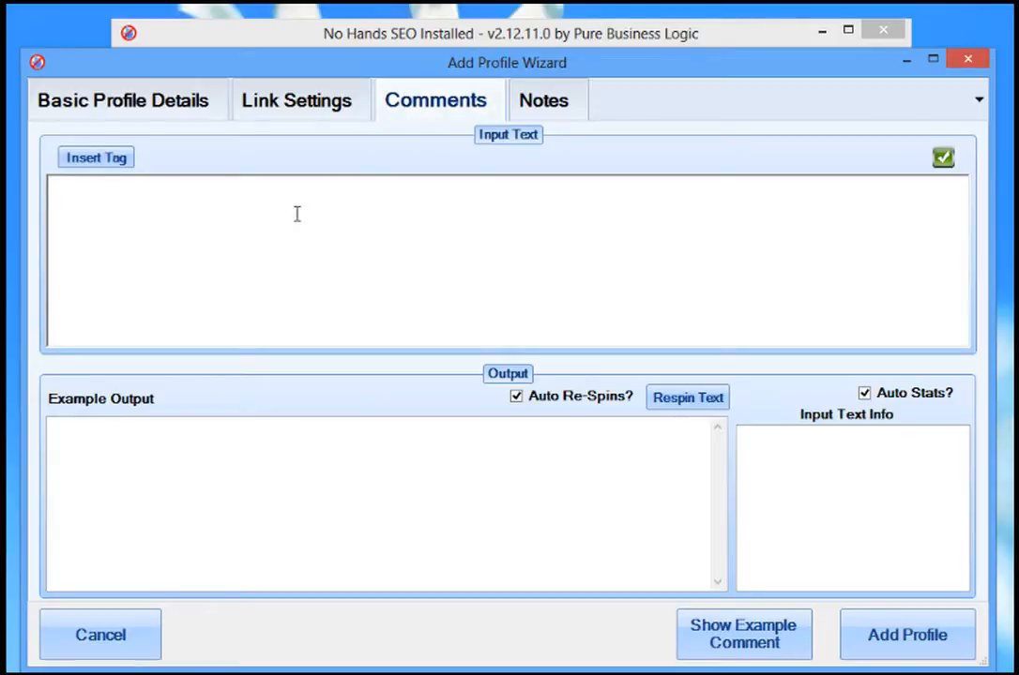
mouse_move(296, 214)
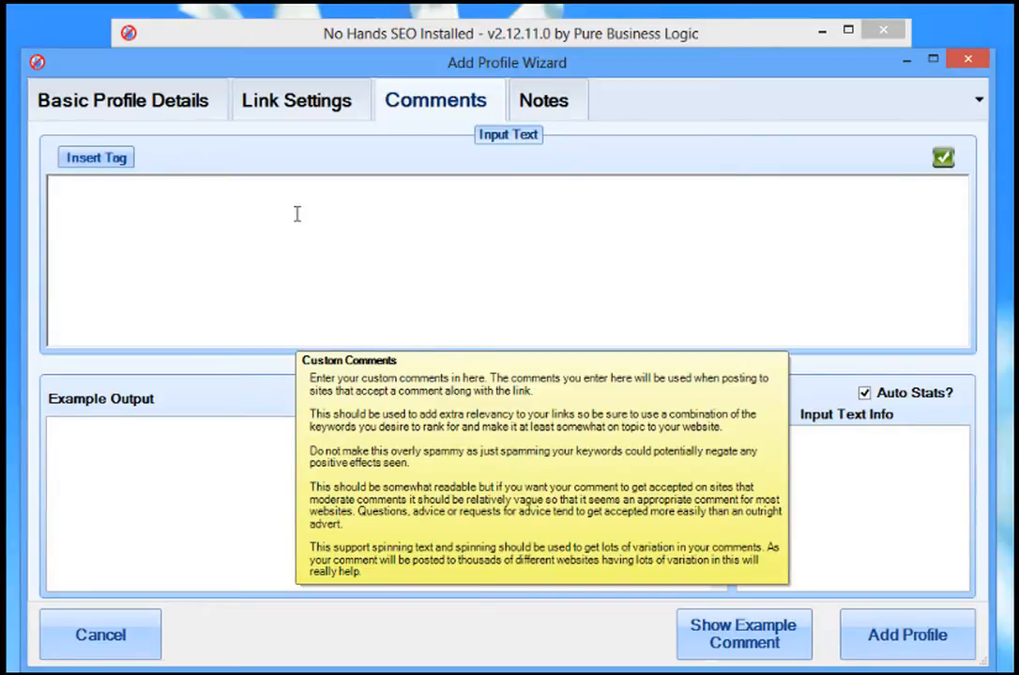
type("No Hands")
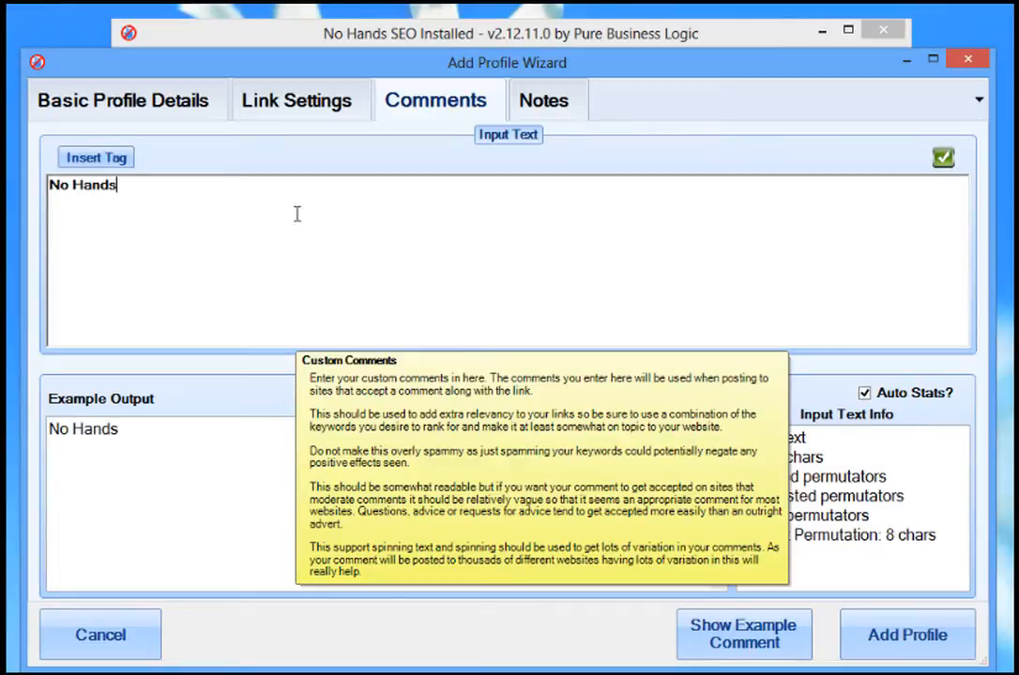
type(" SEO is the best ")
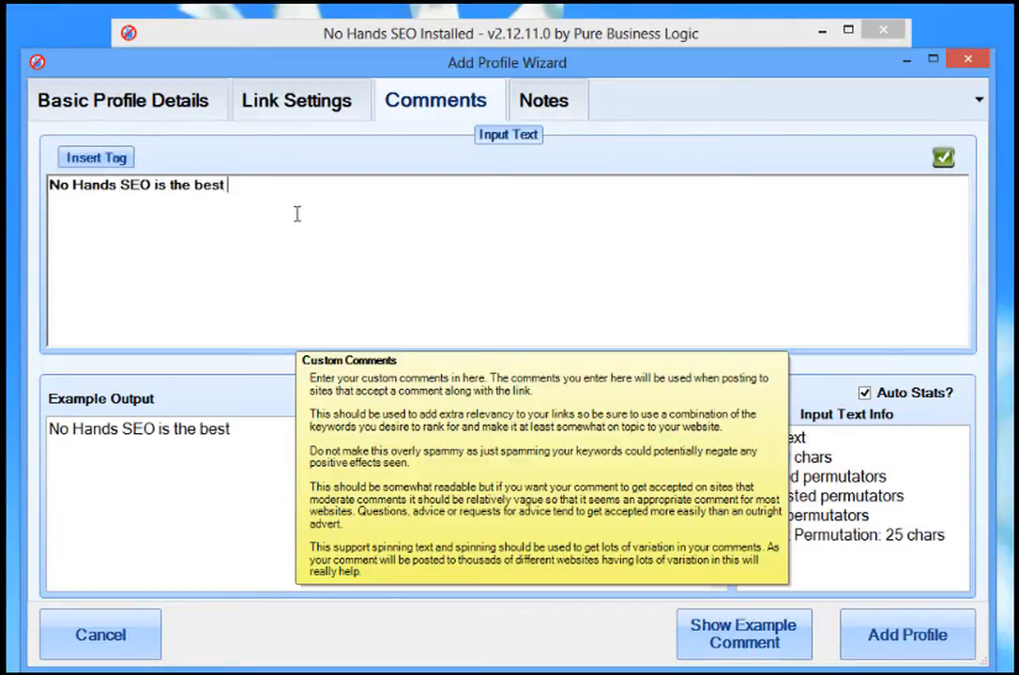
type("tool for automa")
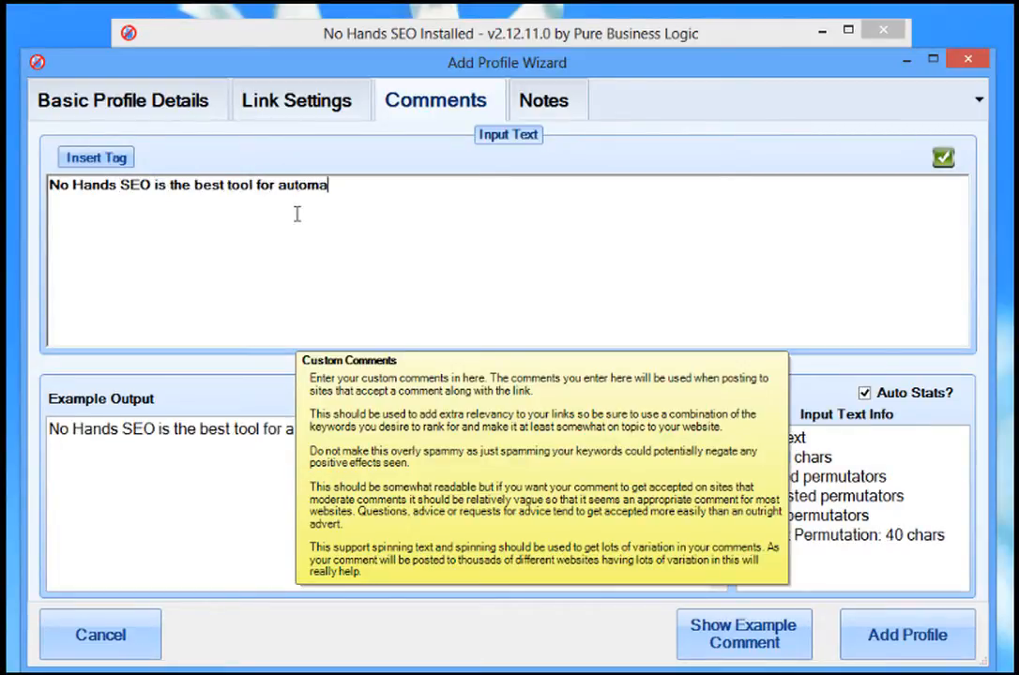
type("ticaly improving")
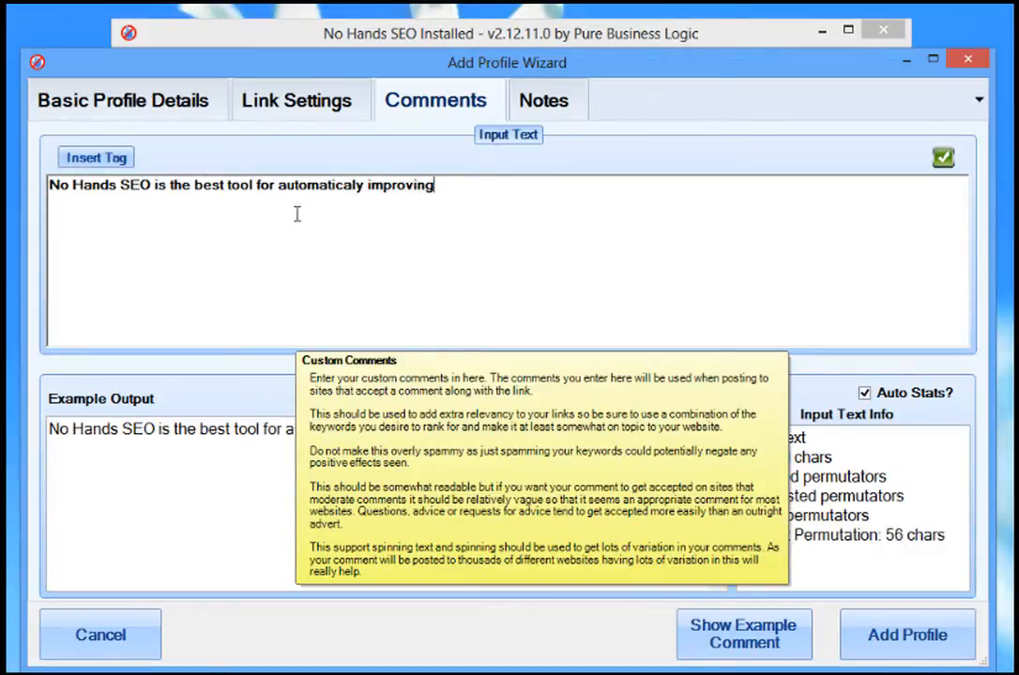
type(" your sea")
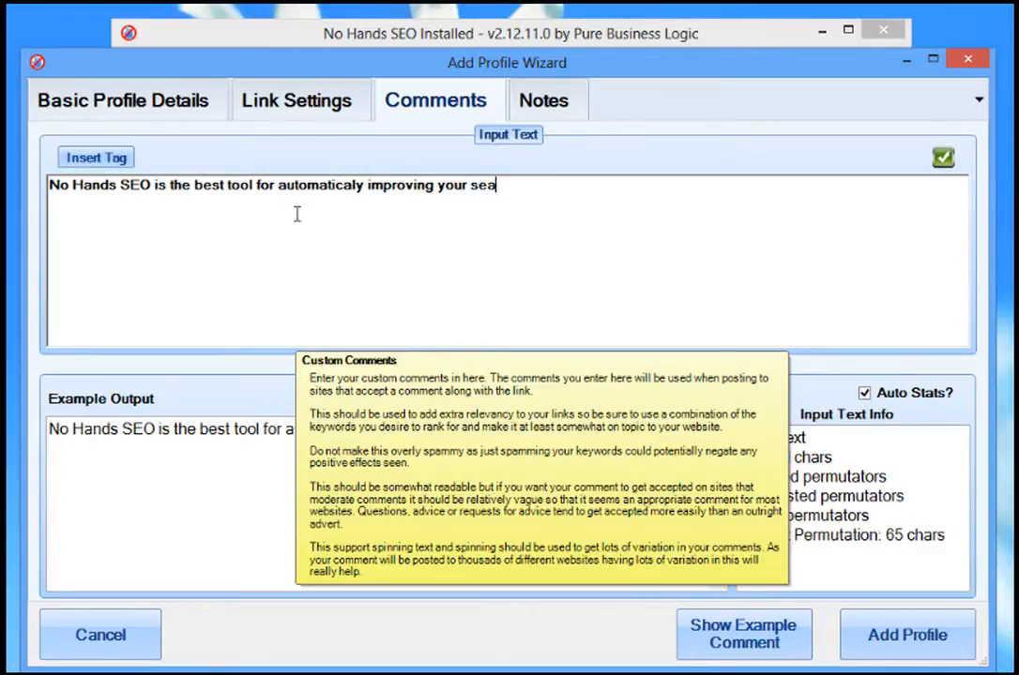
type("rch engine rankings")
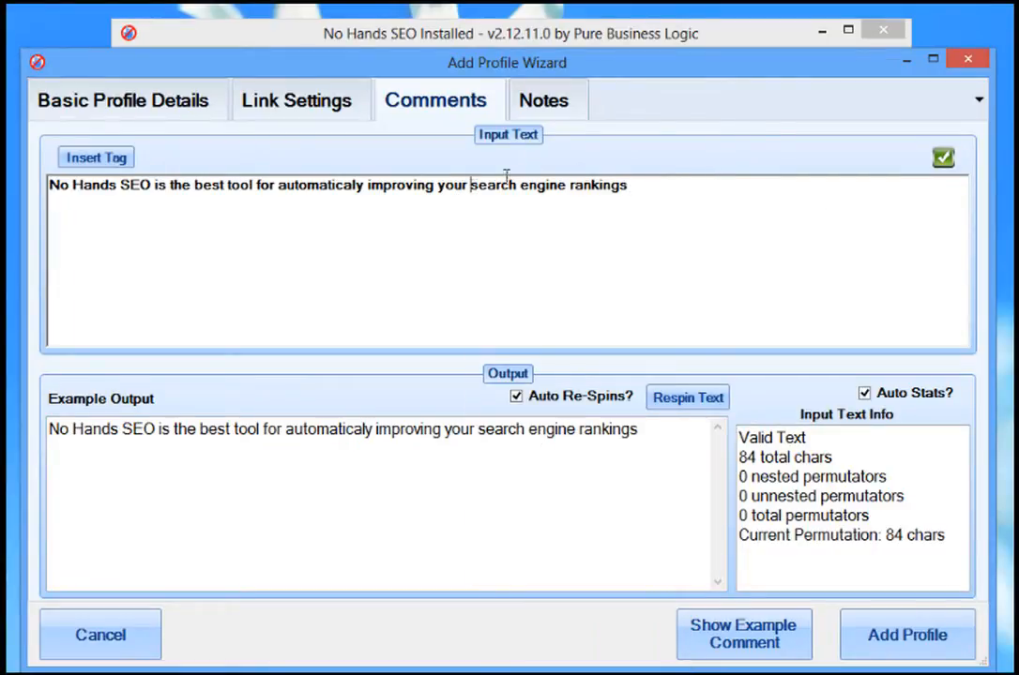
- Turn the comment's ending into the spin group {search engine rankings|search rankings|search poistions|position in google}
type("{")
key("End")
type("|")
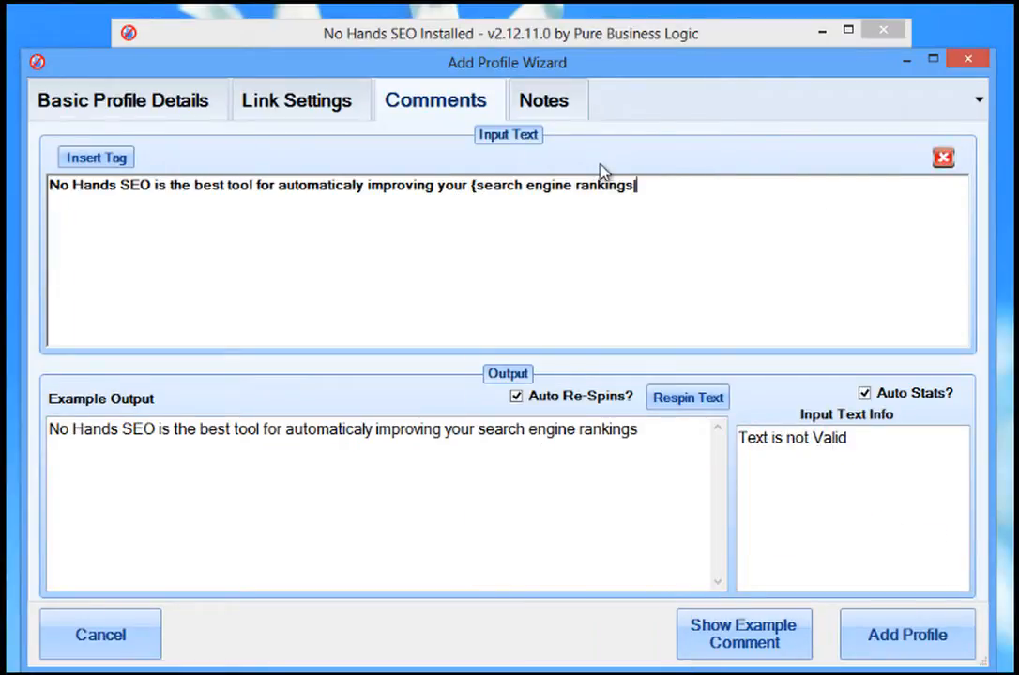
type("eearch rankings|search ")
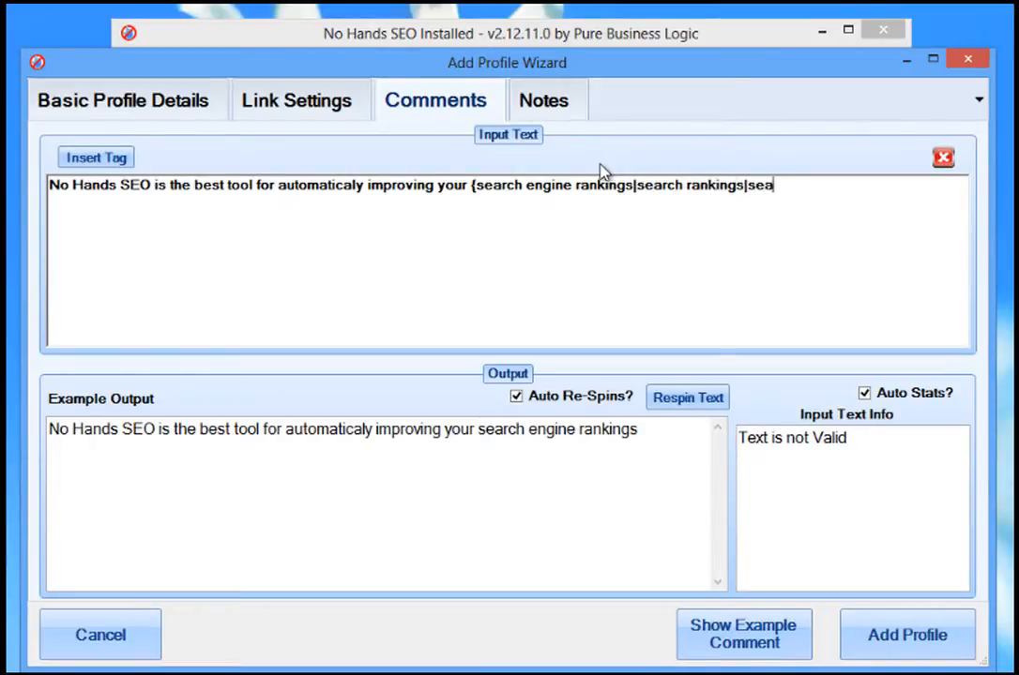
type("poisti")
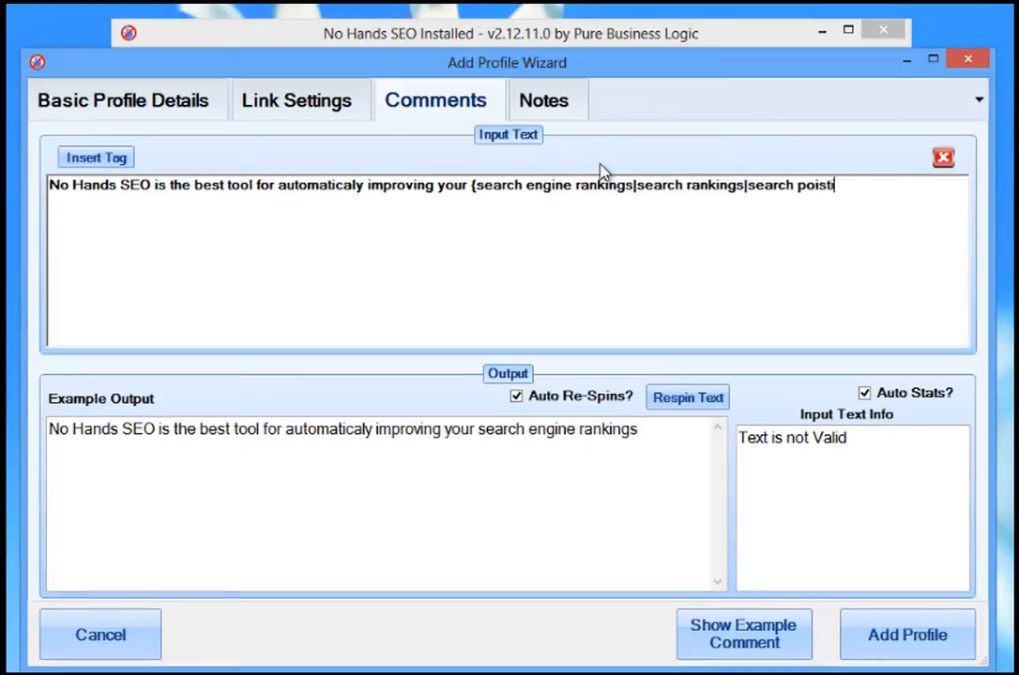
type("ons|positi")
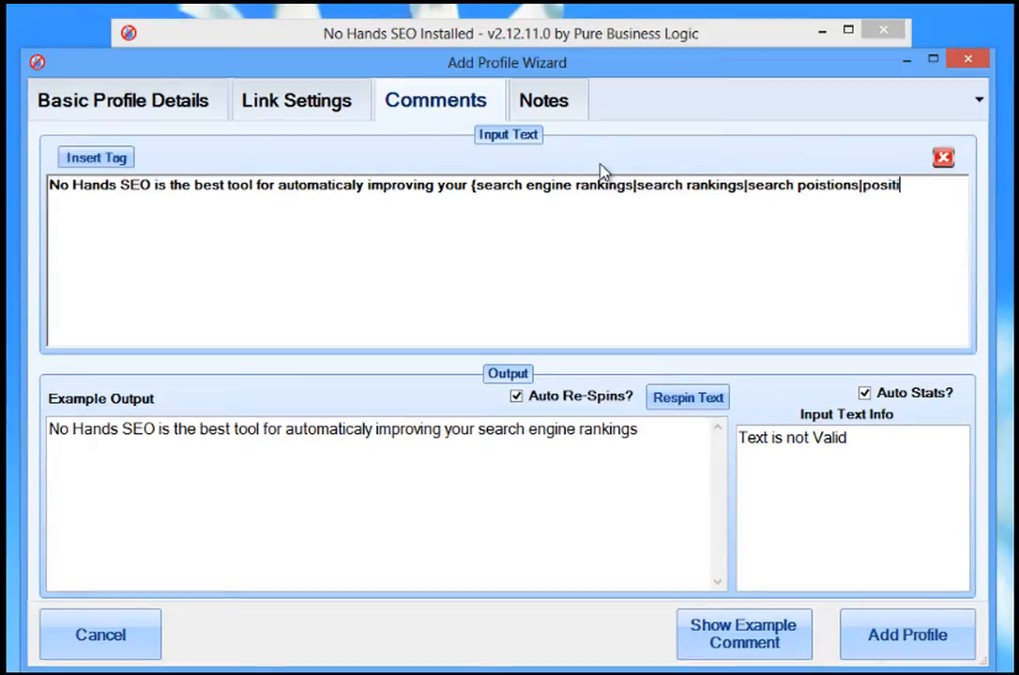
type("on in google")
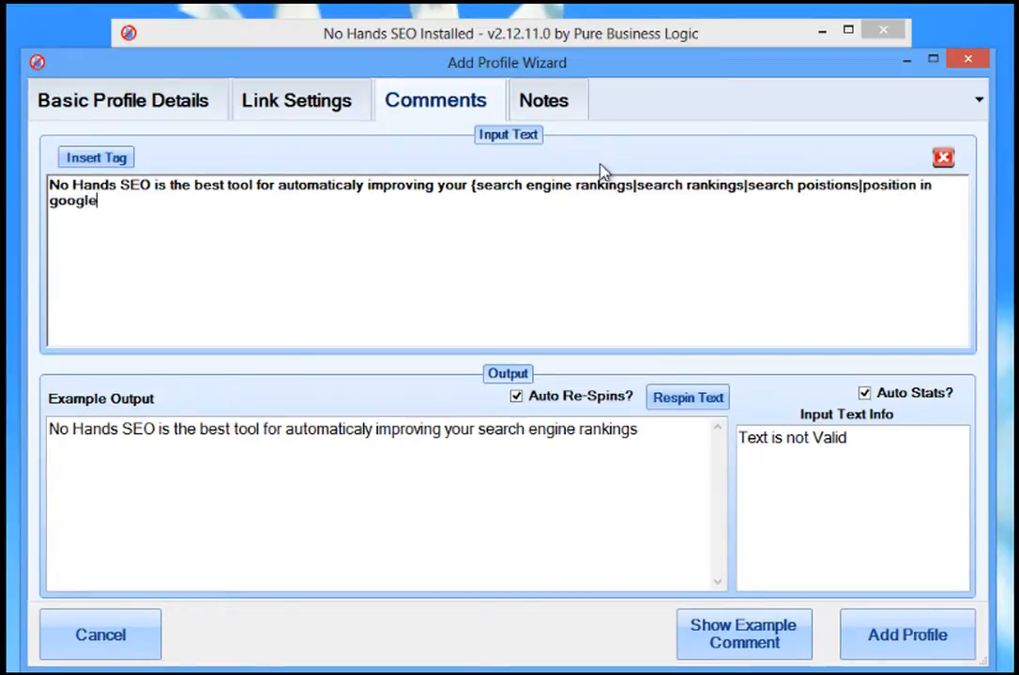
type("}")
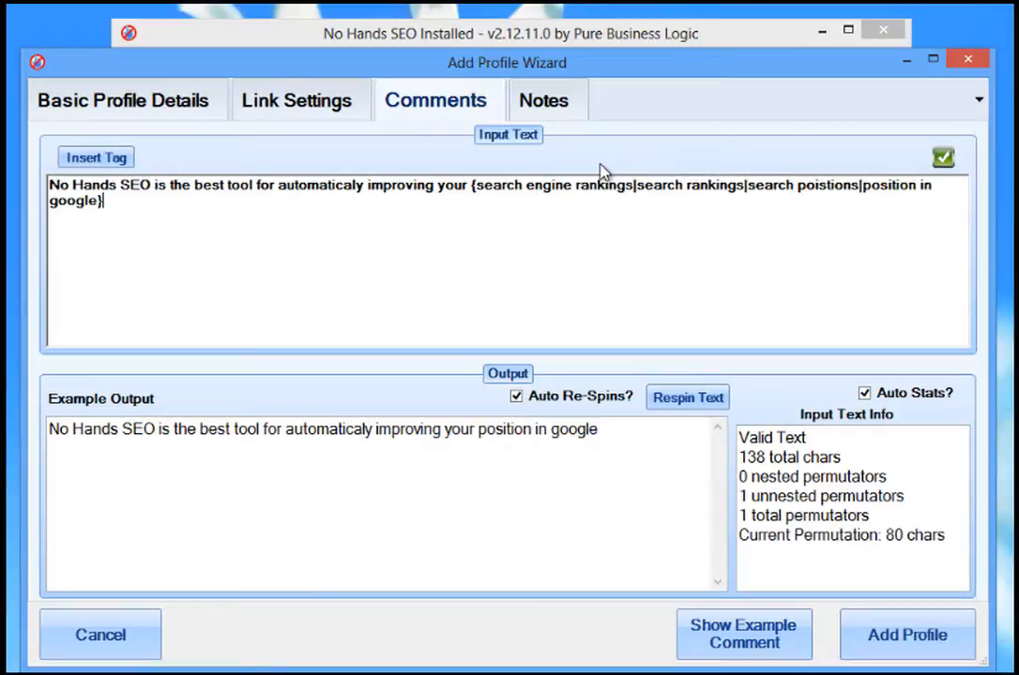
- Respin the example output several times and examine how the comment's ending varies
left_click(702, 398)
left_click(702, 398)
left_click(704, 397)
left_click(703, 398)
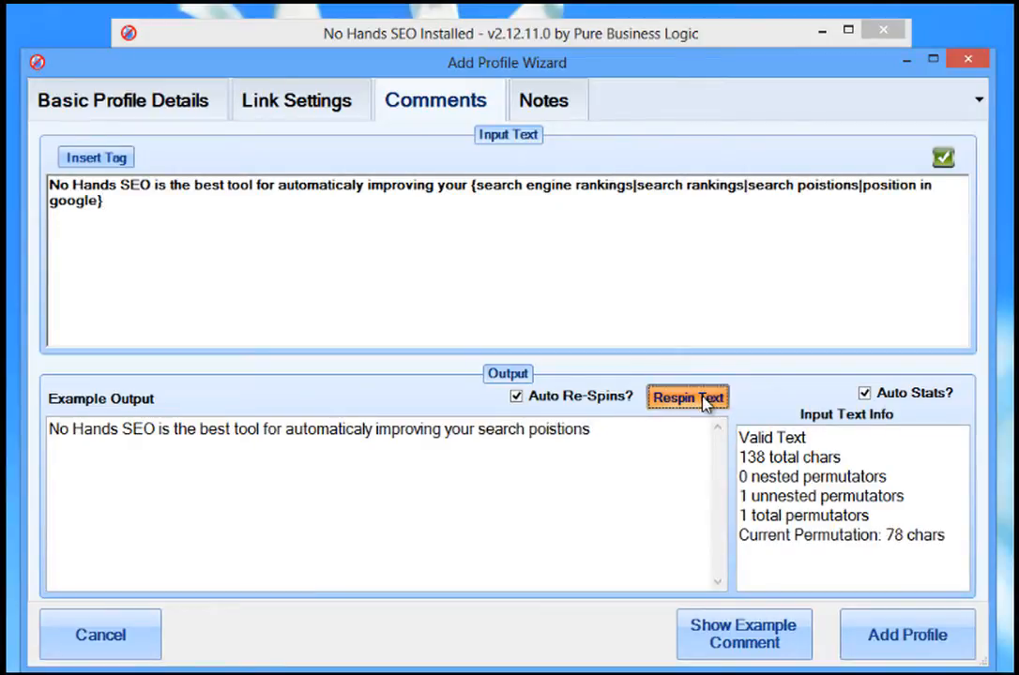
left_click(704, 400)
left_click(704, 400)
mouse_move(483, 430)
left_mouse_down()
mouse_move(602, 428)
mouse_move(481, 426)
left_mouse_up()
left_click(610, 427)
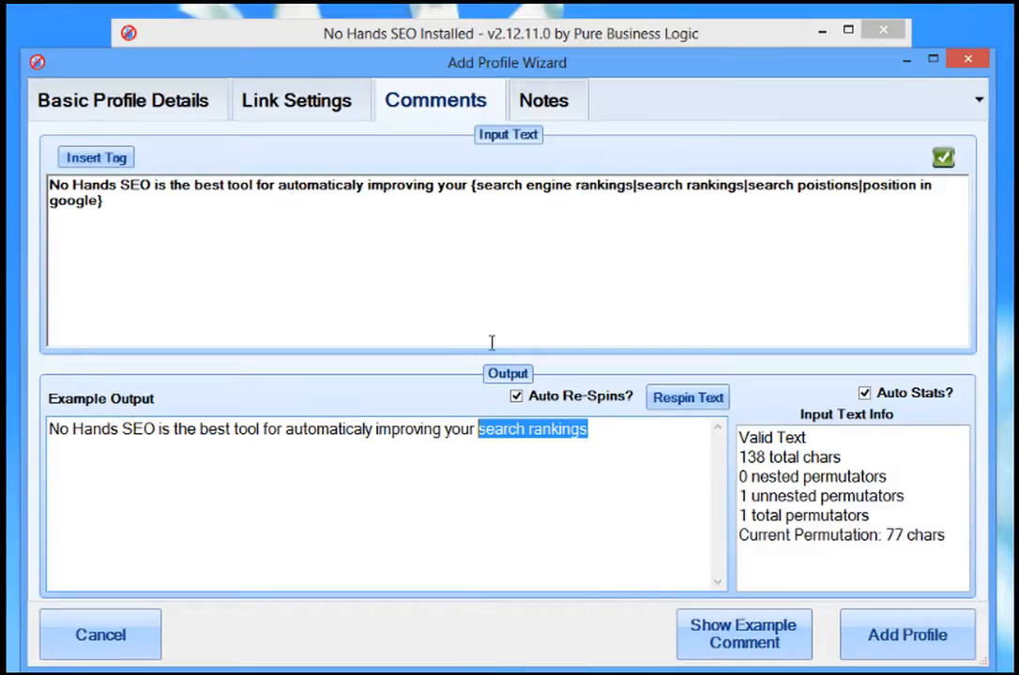
- Make the word "improving" in the comment spinnable as {improving|bettering}
left_click(366, 184)
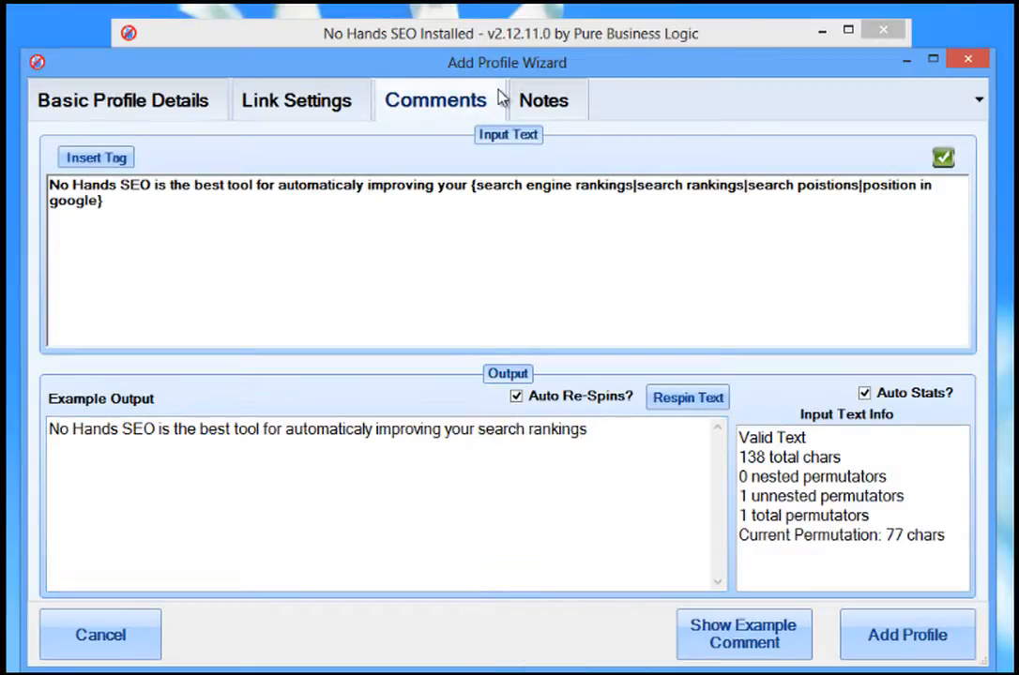
type("{")
key("ctrl+Right")
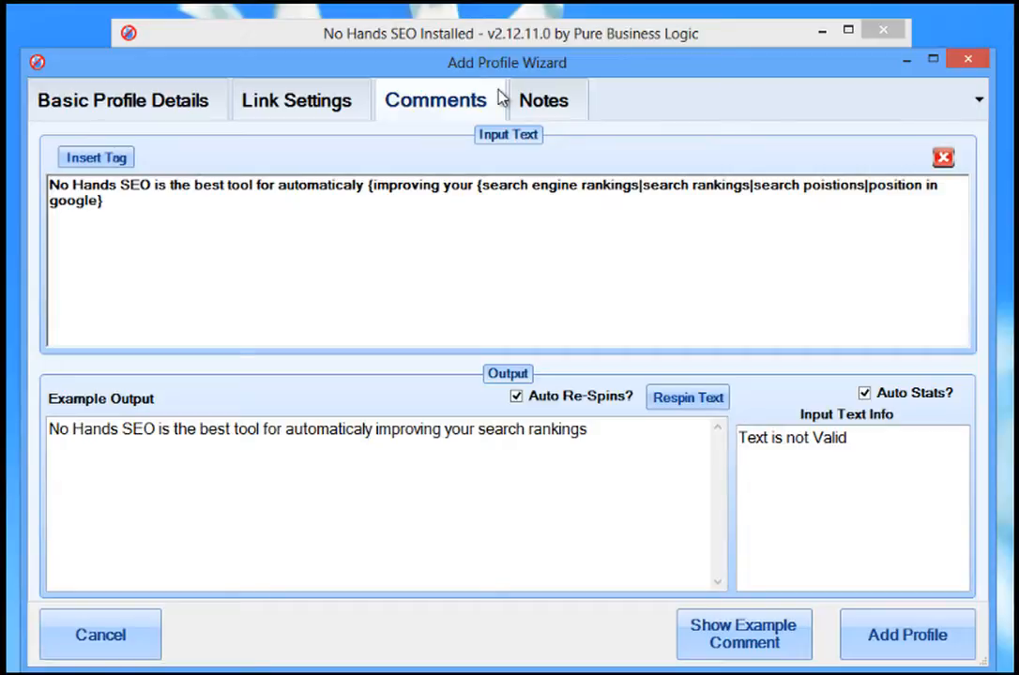
type("|bettering")
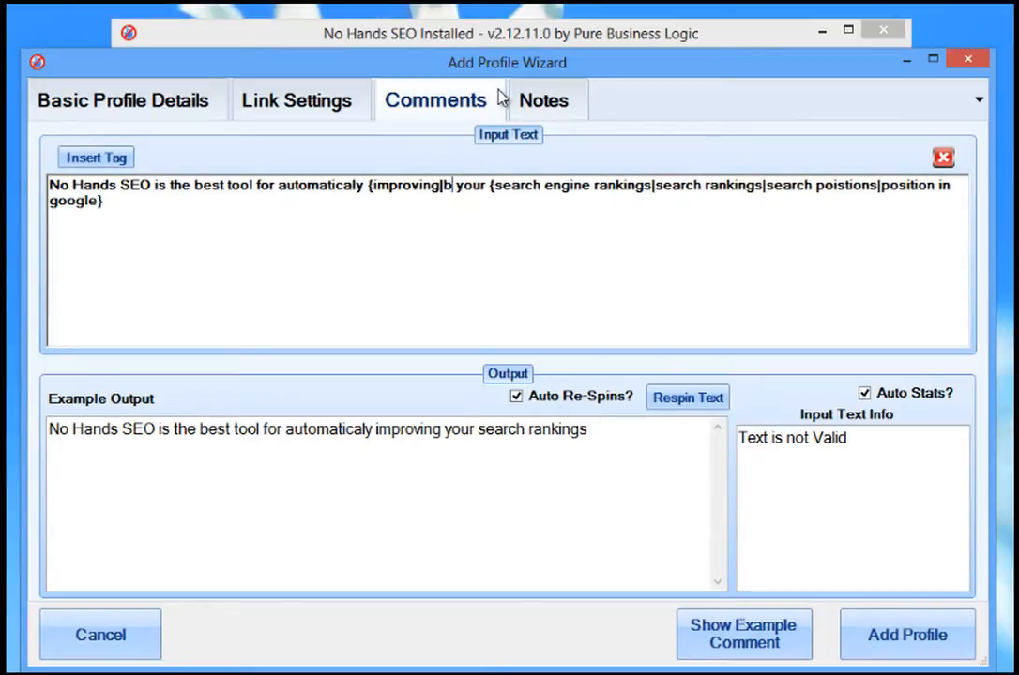
type("|")
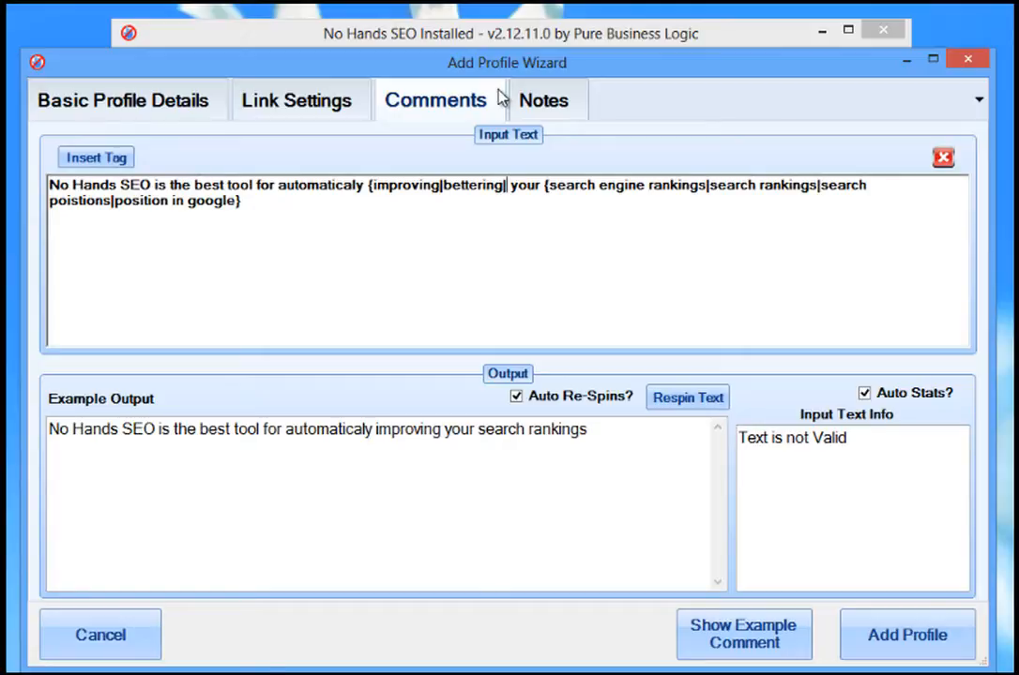
type("}")
- Make the word "automaticaly" in the comment spinnable as {automaticaly|easily|the easiest}
key("ctrl+Left")
key("ctrl+Left")
key("ctrl+Left")
key("ctrl+Left")
key("ctrl+Left")
key("ctrl+Left")
key("ctrl+Left")
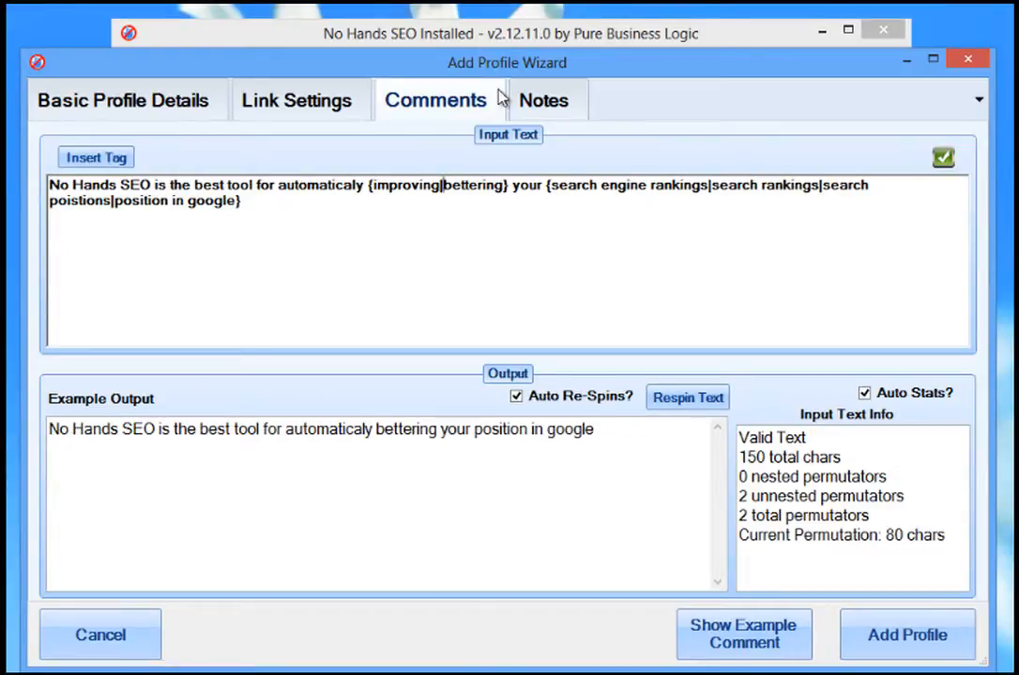
key("ctrl+Right")
type("P")
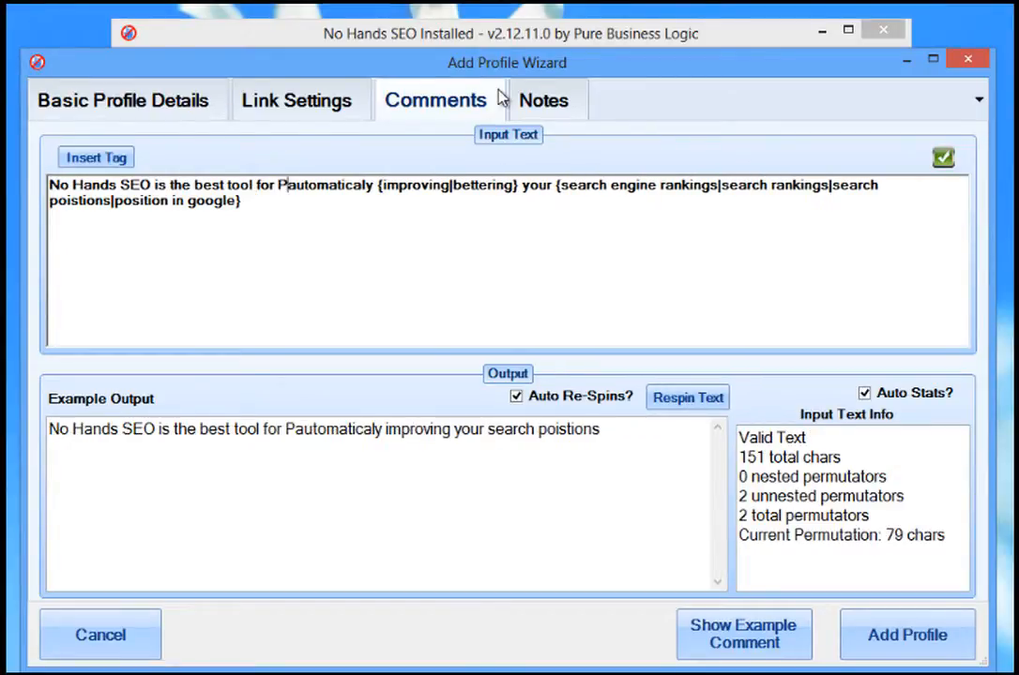
key("BackSpace")
type("{")
key("ctrl+Right")
type("|easily")
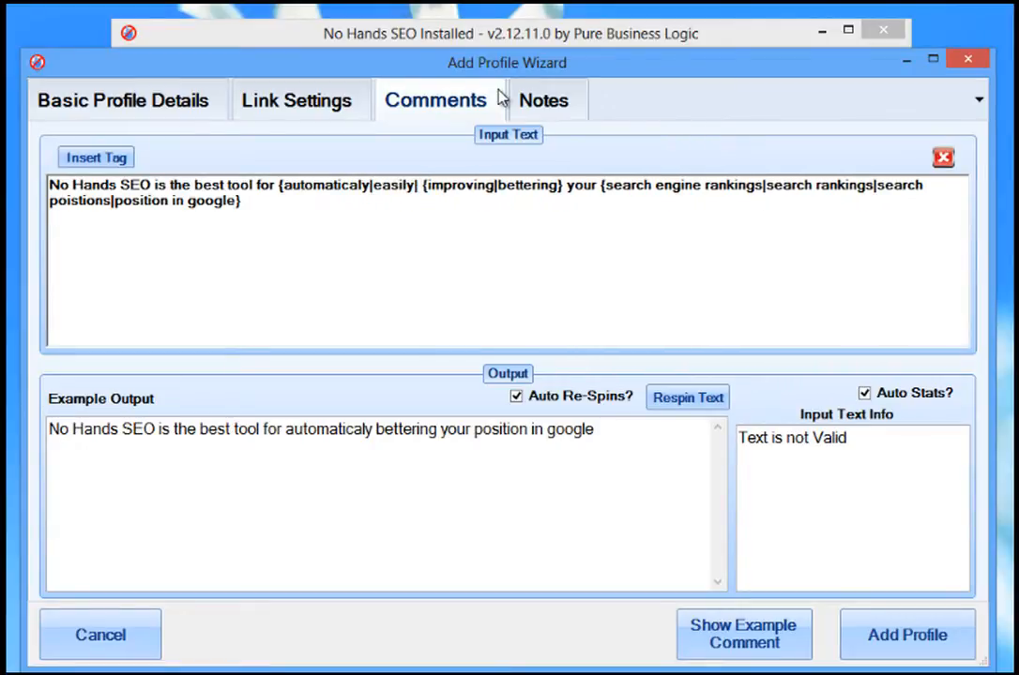
type("|the easiest|")
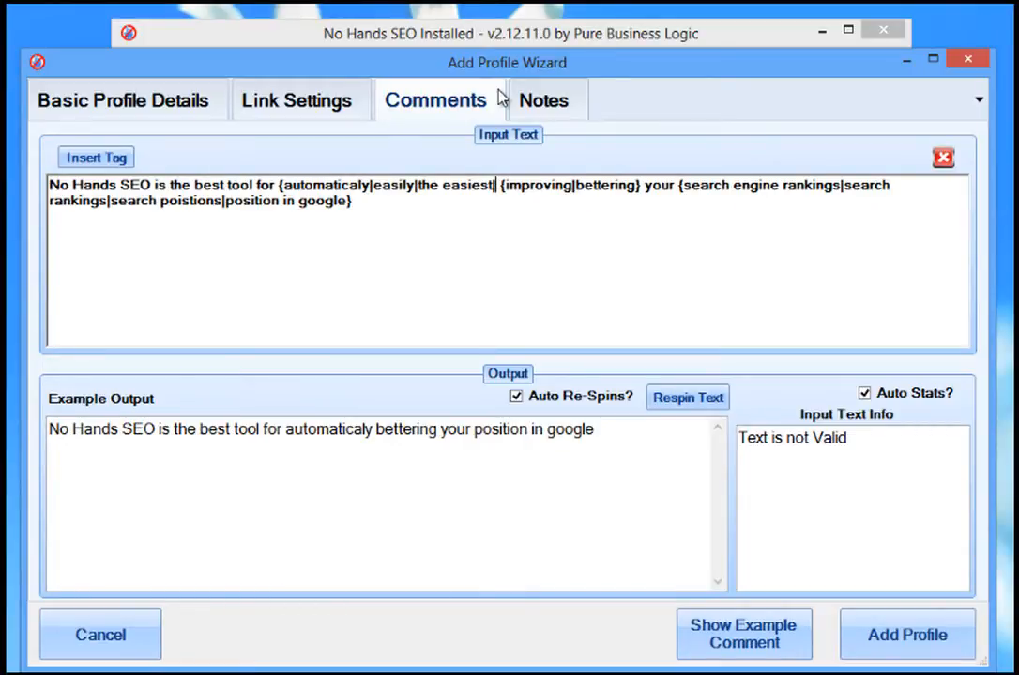
type("the")
key("BackSpace")
key("BackSpace")
key("BackSpace")
key("BackSpace")
key("BackSpace")
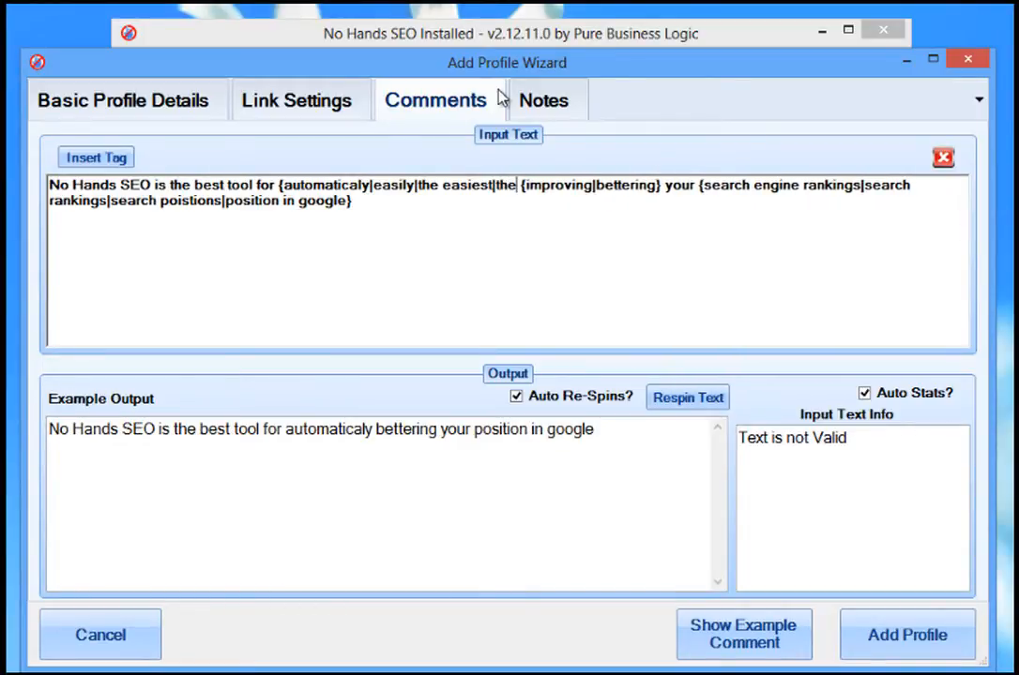
type("}")
- Make the word "best" in the comment spinnable as {best|fastest|SEO}
key("ctrl+Left")
key("ctrl+Left")
key("ctrl+Left")
key("ctrl+Left")
key("ctrl+Left")
key("ctrl+Left")
key("ctrl+Left")
key("ctrl+Left")
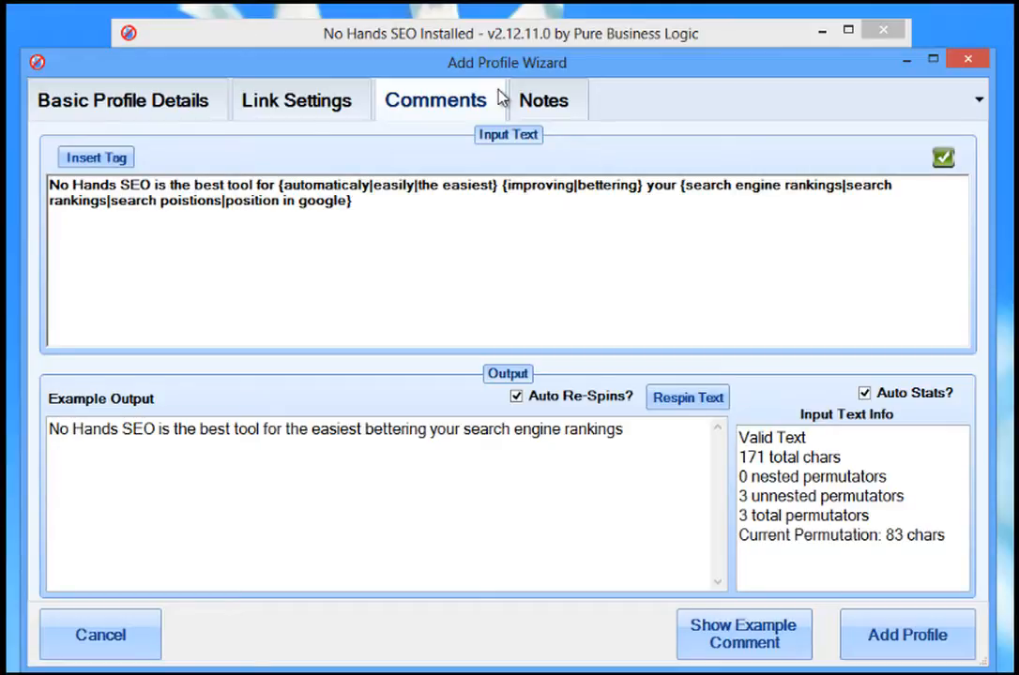
type("{")
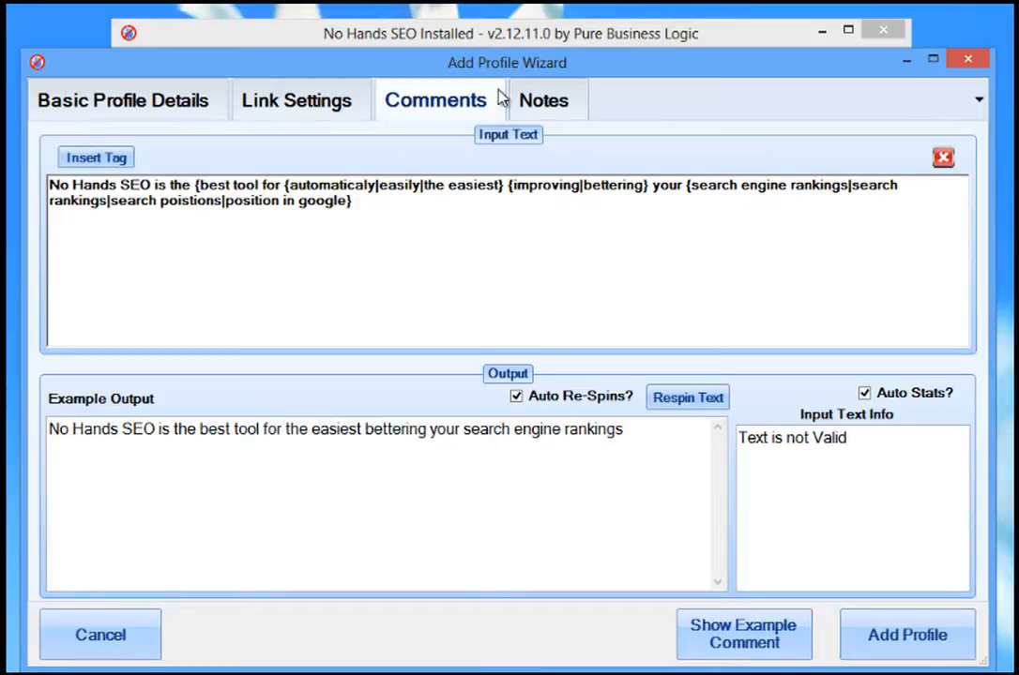
key("ctrl+Right")
key("Left")
type("|g")
key("BackSpace")
type("t|f")
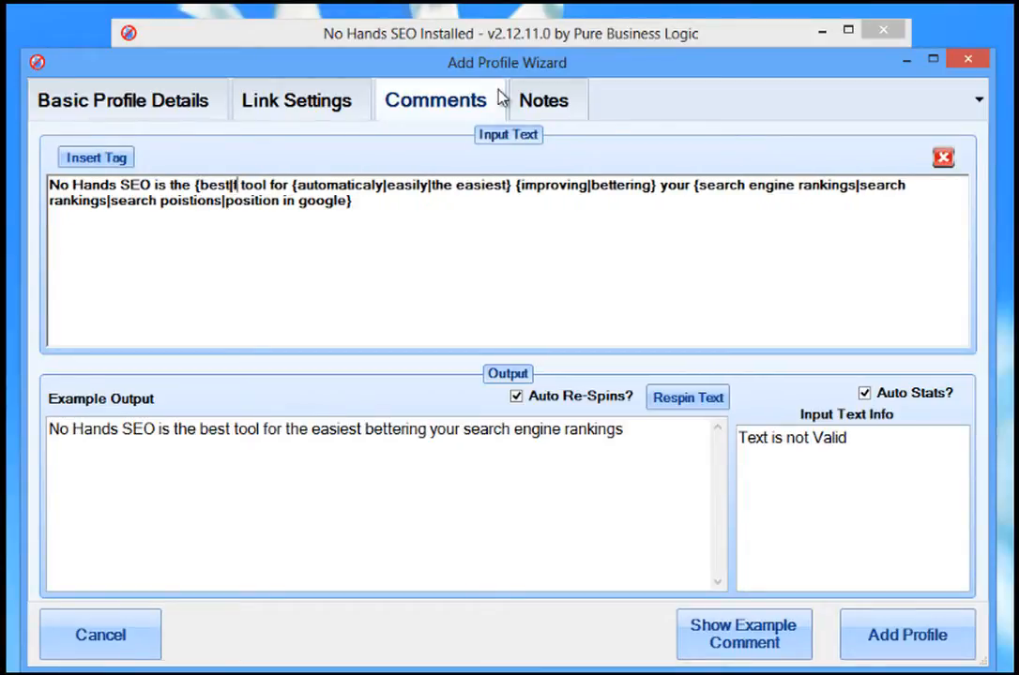
type("astest|")
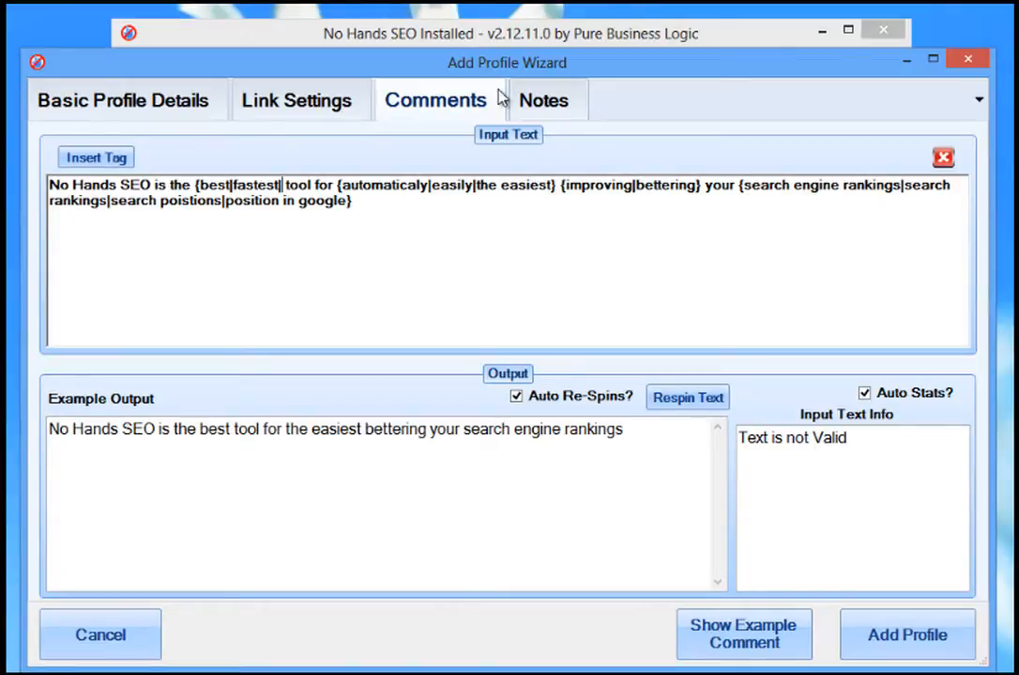
type("SEO")
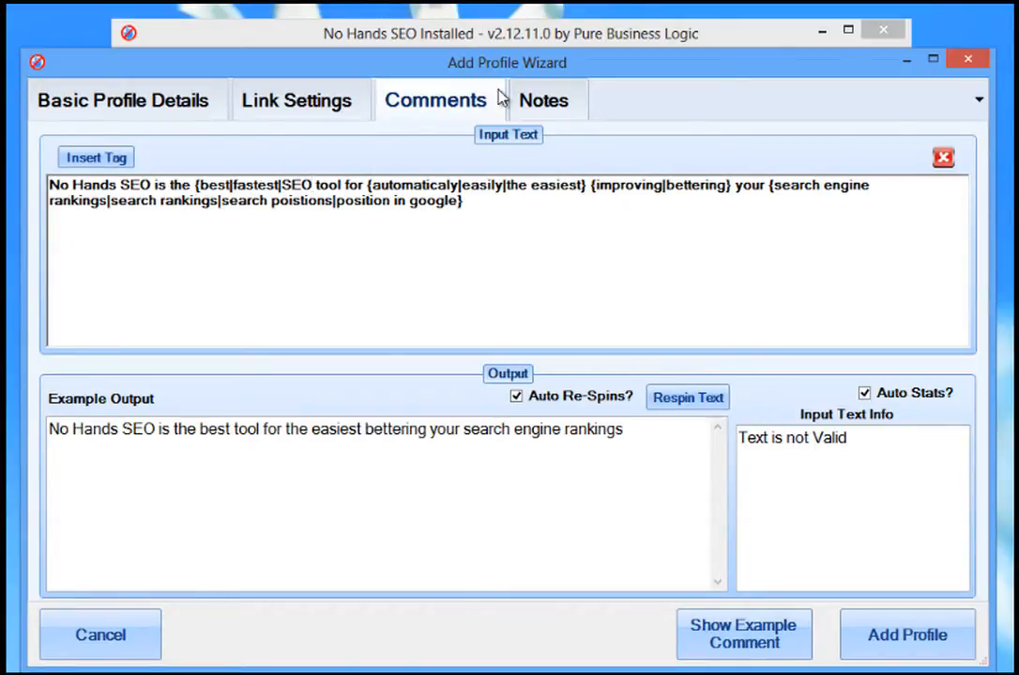
type("}")
- Make the word "tool" in the comment spinnable as {tool|app|application|software}
key("Right")
type("{tool")
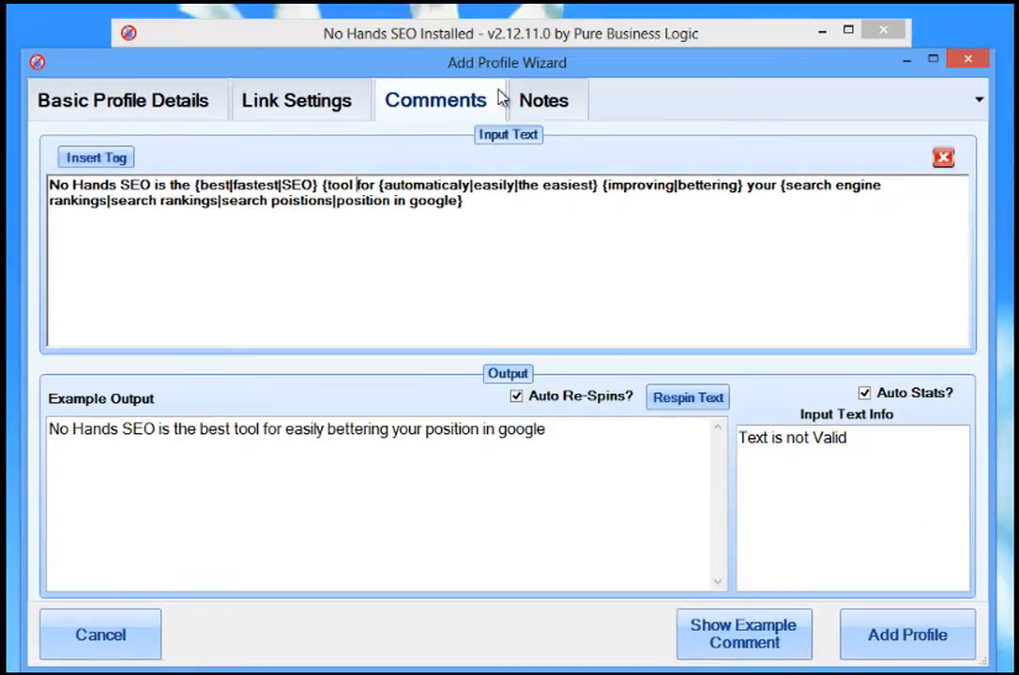
type("|app|")
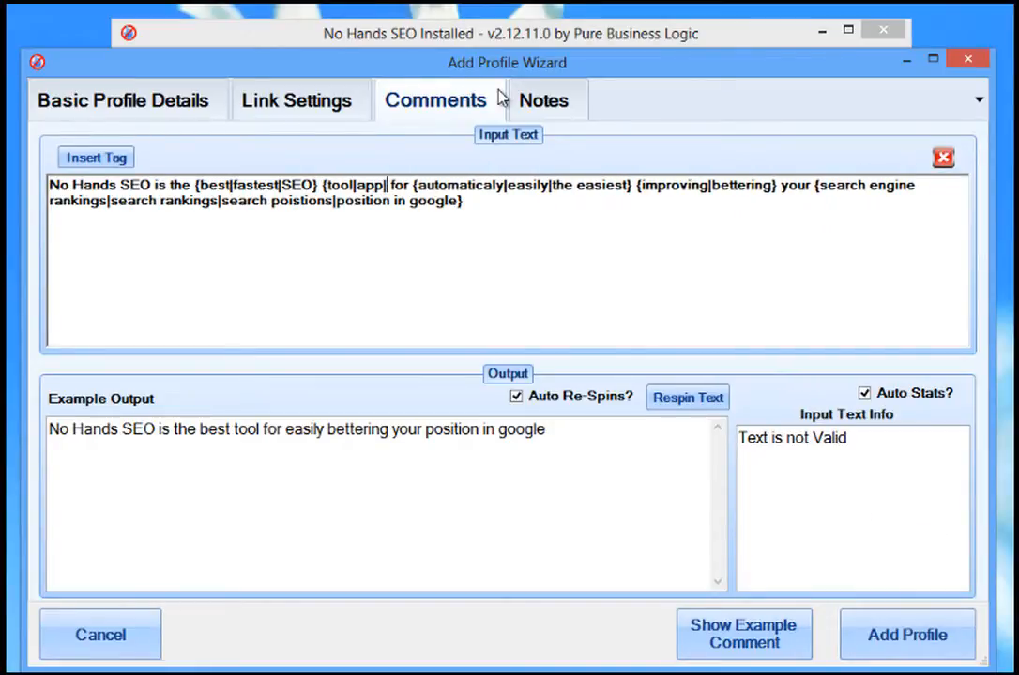
type("application|")
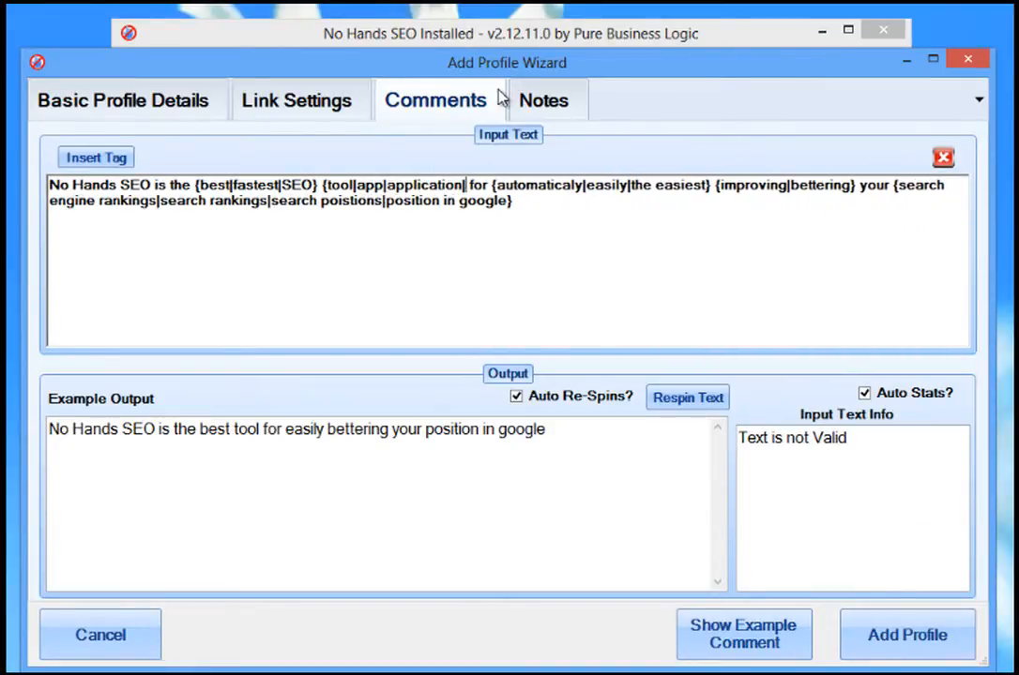
type("software}")
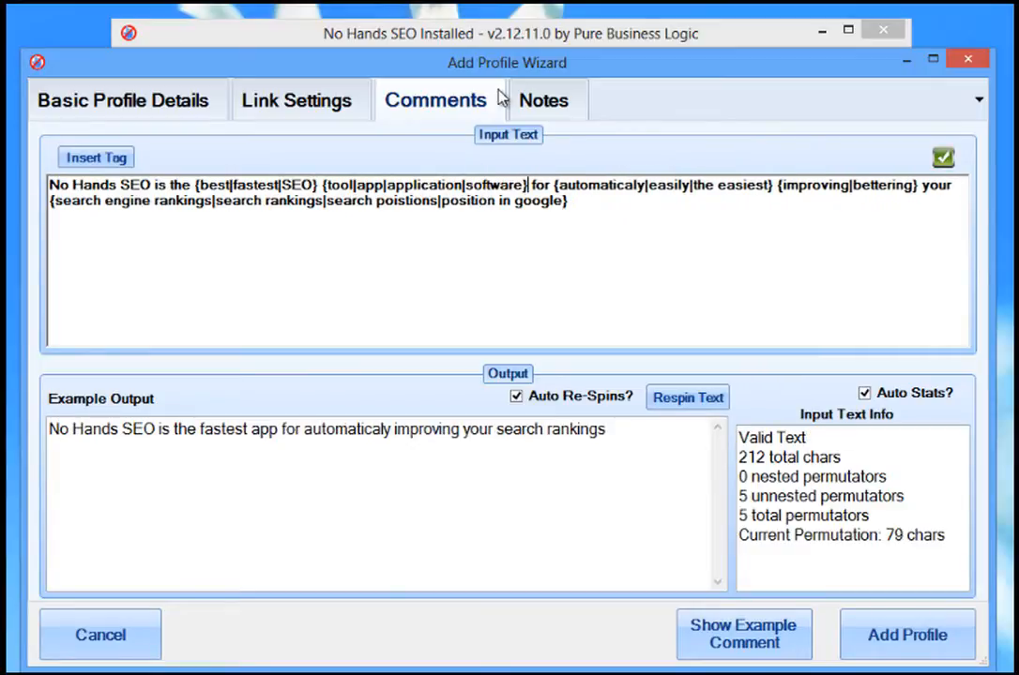
- Make the name "No Hands SEO" in the comment spinnable as {No Hands SEO|NHSEO}
key("Home")
type("{")
key("ctrl+Right")
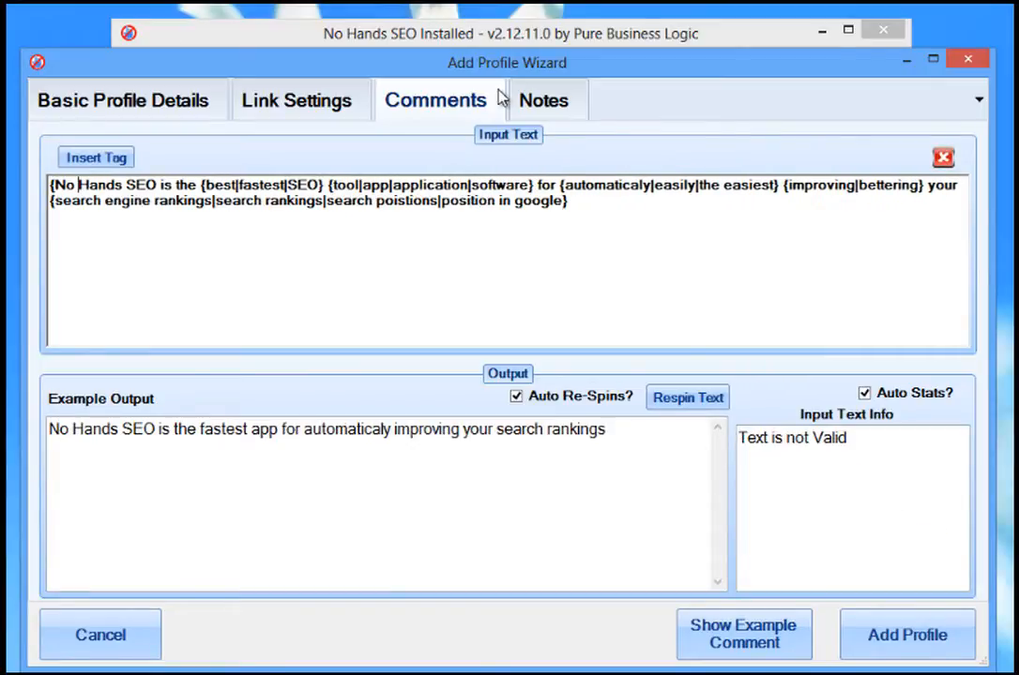
key("ctrl+Right")
key("Right")
key("Right")
key("Right")
type("|")
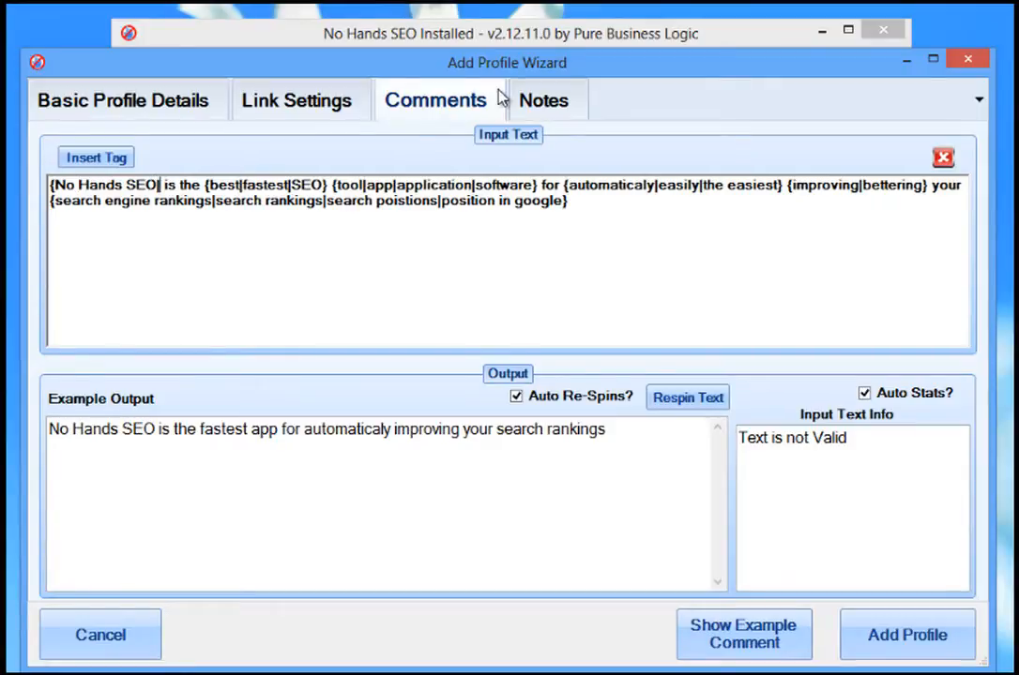
type("NHSEO}")
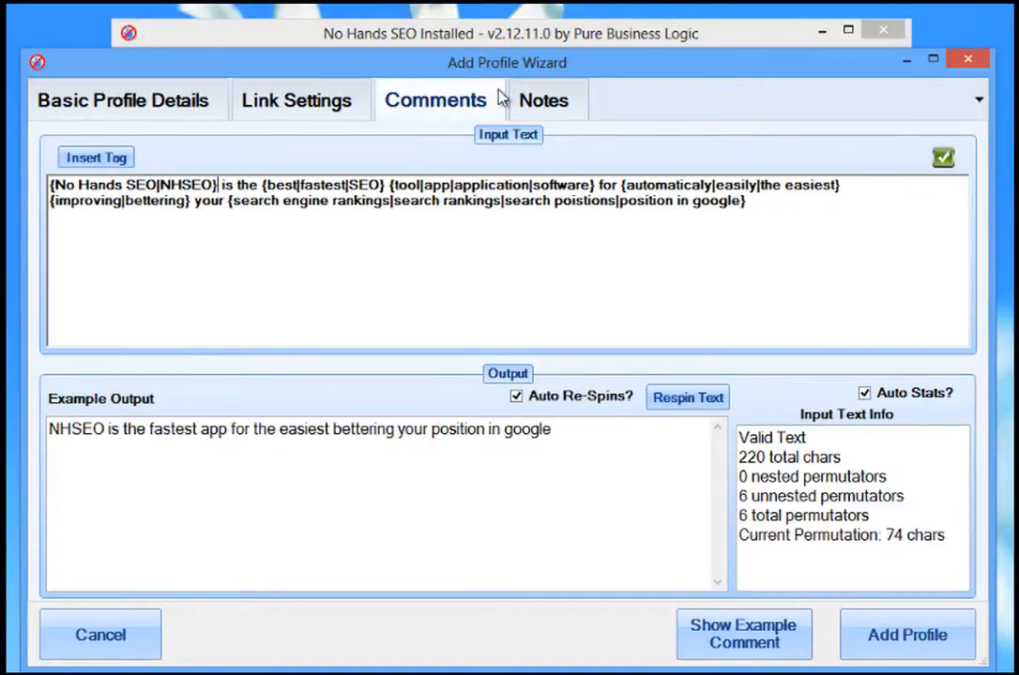
- Respin the comment repeatedly and examine the wording variations in the example output
left_click_drag(782, 216, 24, 180)
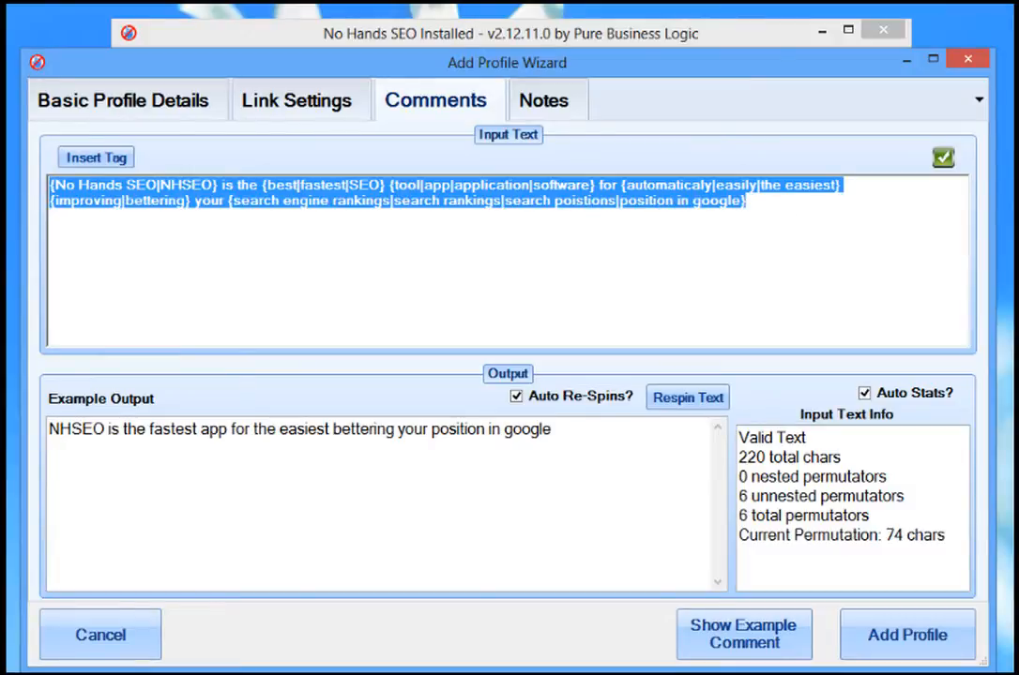
left_click(701, 411)
left_click(702, 410)
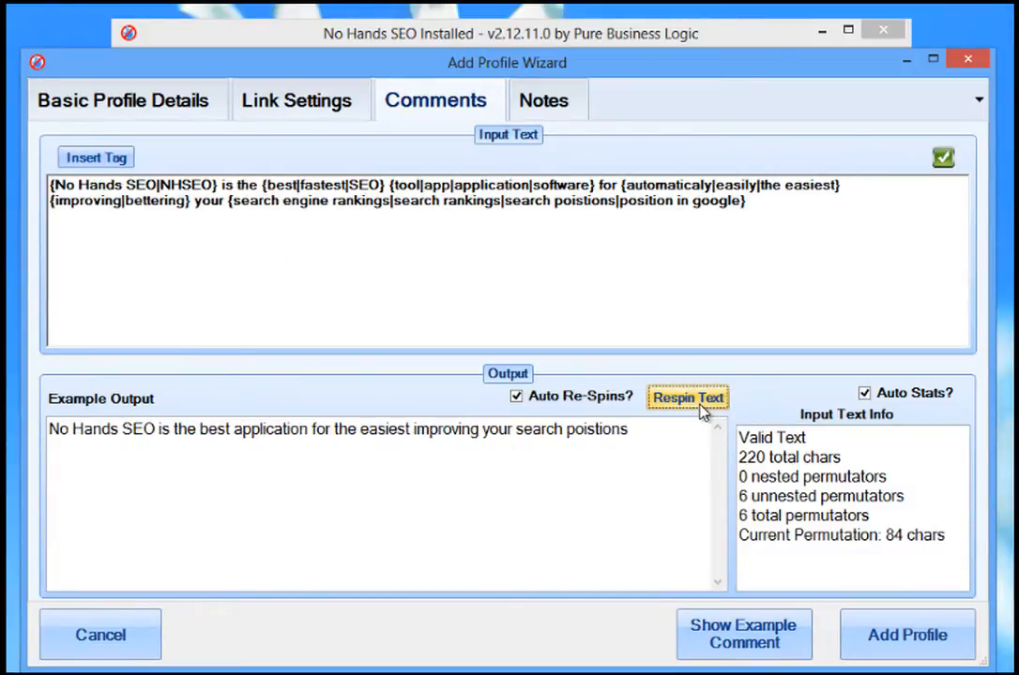
left_click(706, 409)
left_click(710, 411)
left_click(709, 416)
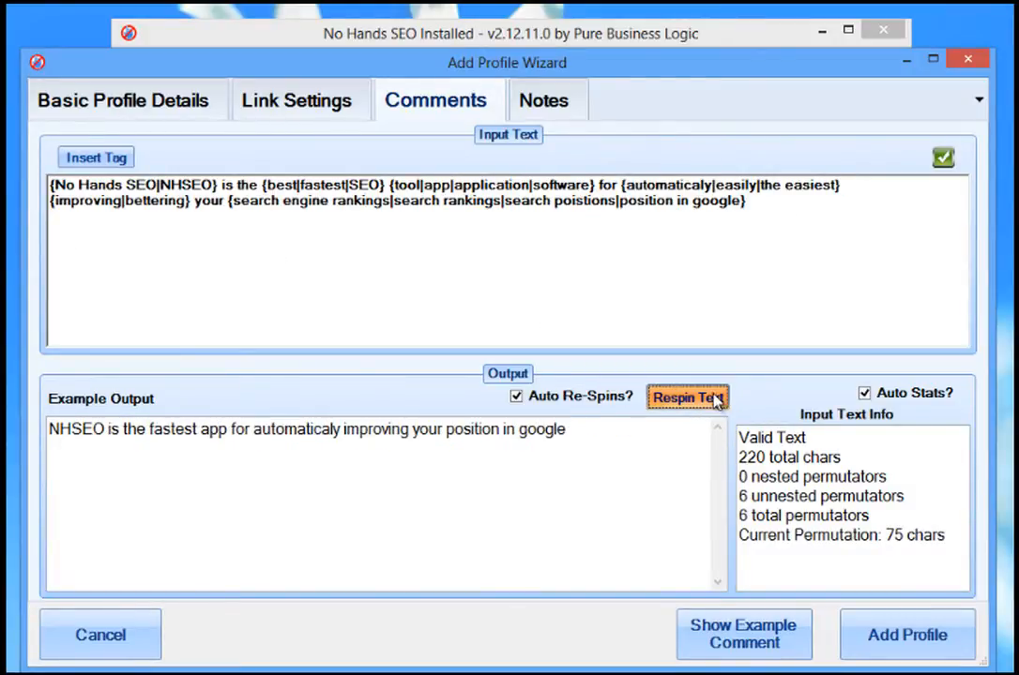
left_click(718, 398)
left_click(718, 399)
left_click(719, 399)
left_click(717, 398)
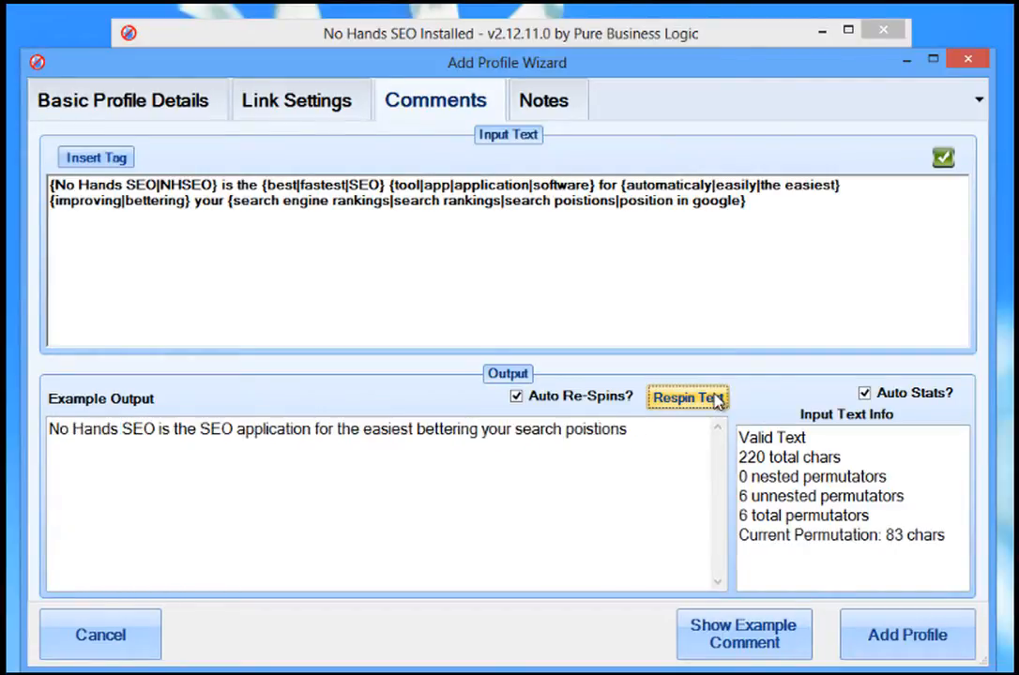
left_click(718, 398)
left_click_drag(629, 430, 48, 429)
left_click(375, 437)
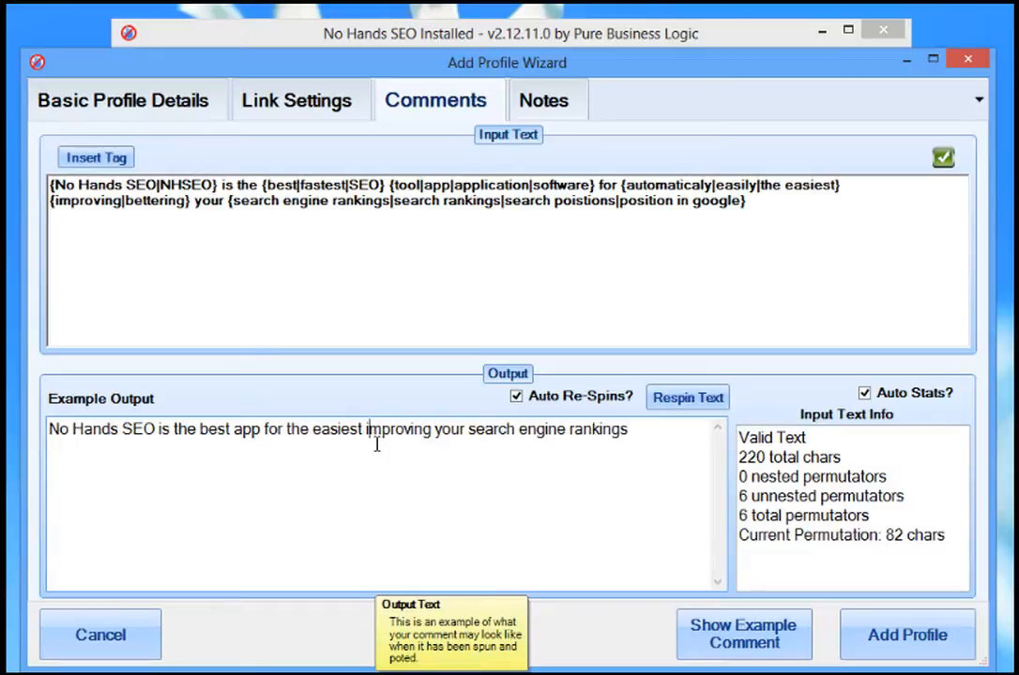
- Add a second comment on a new line reading "If I want to get more traffic I use No Hands SEO"
left_click(773, 219)
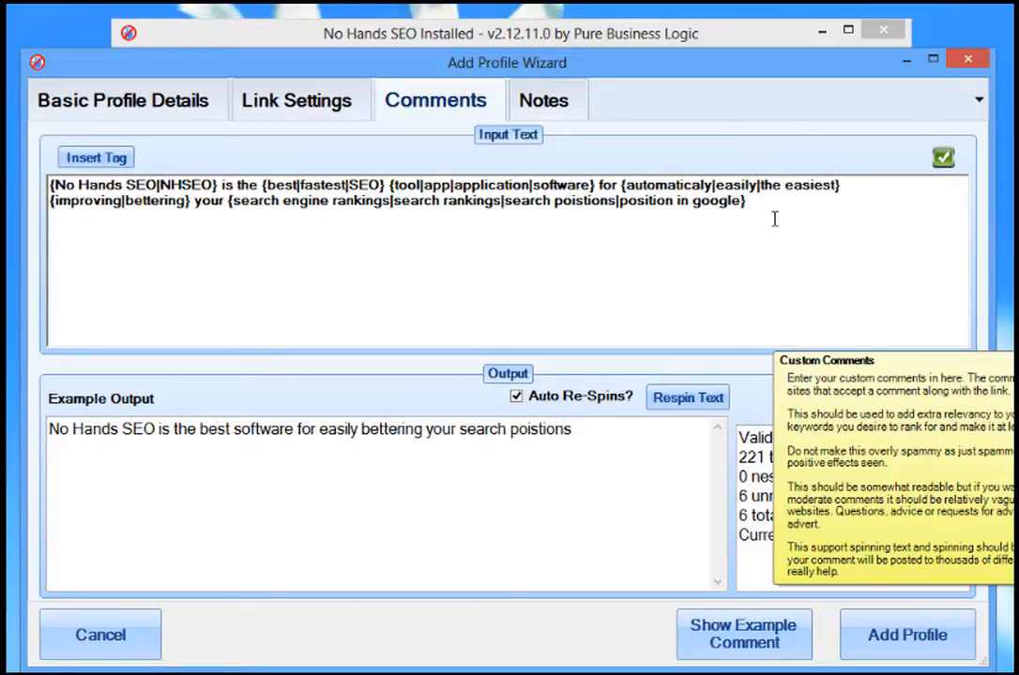
type("{")
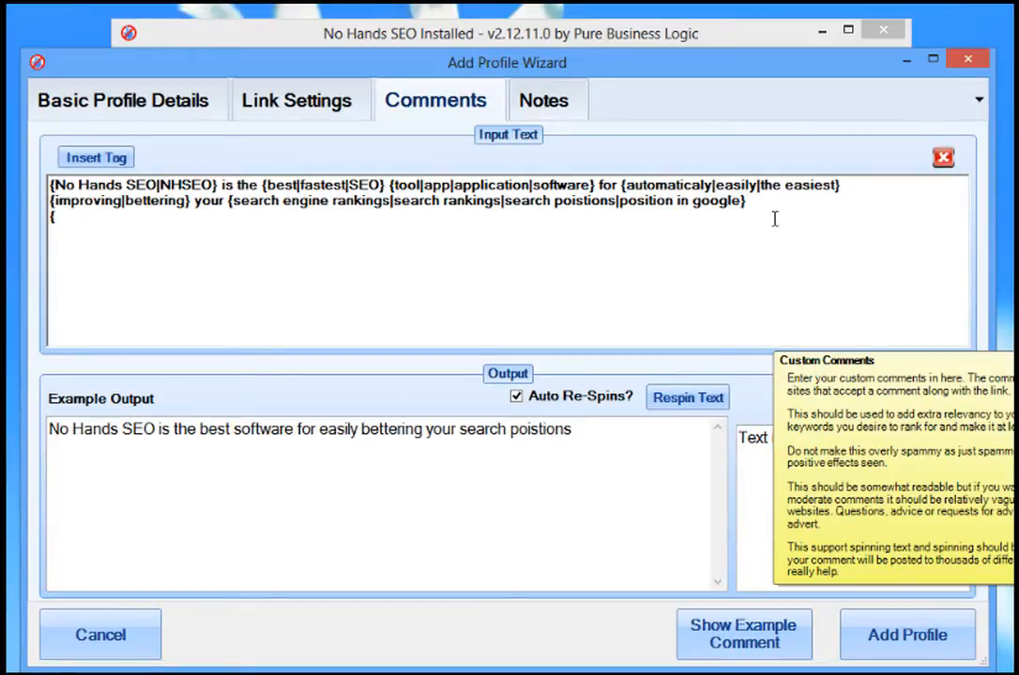
key("BackSpace")
type("If I wa")
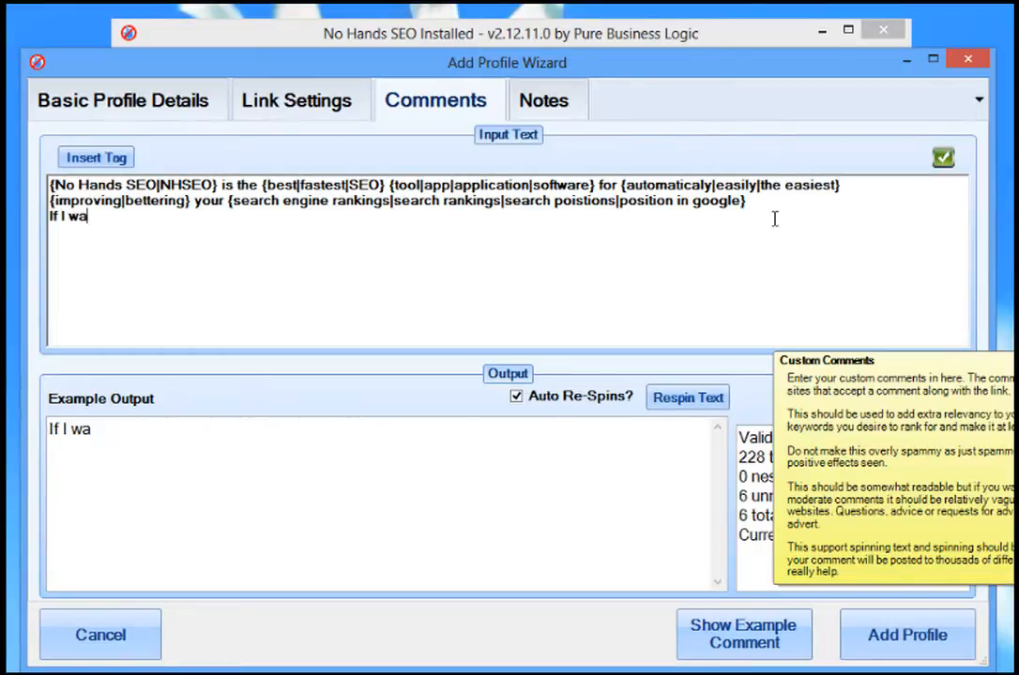
type("nt to ")
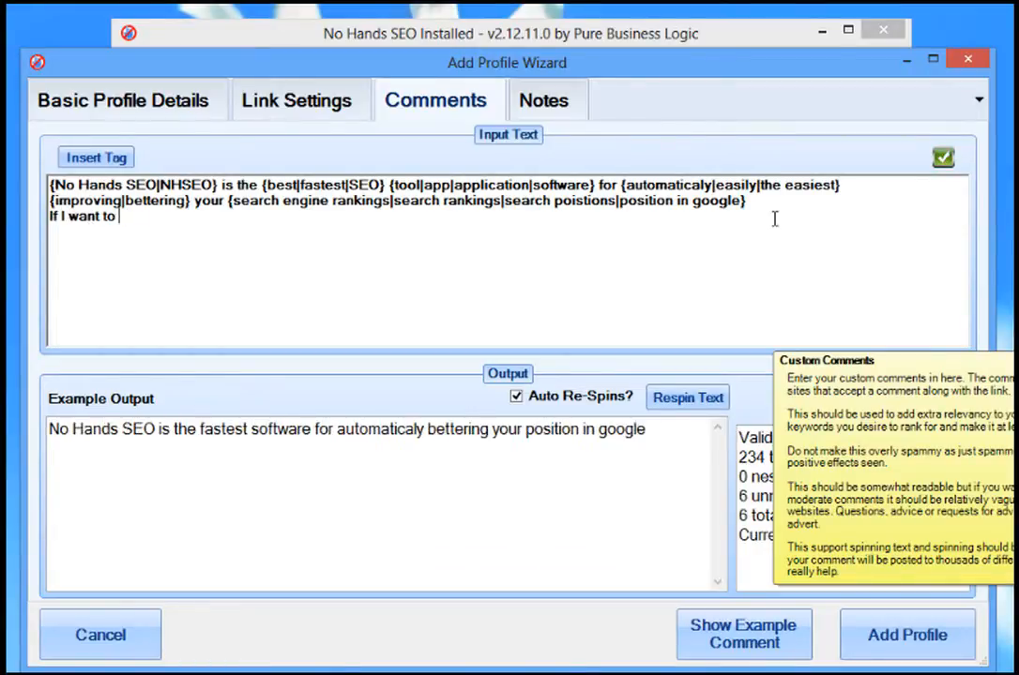
type("get more traffi")
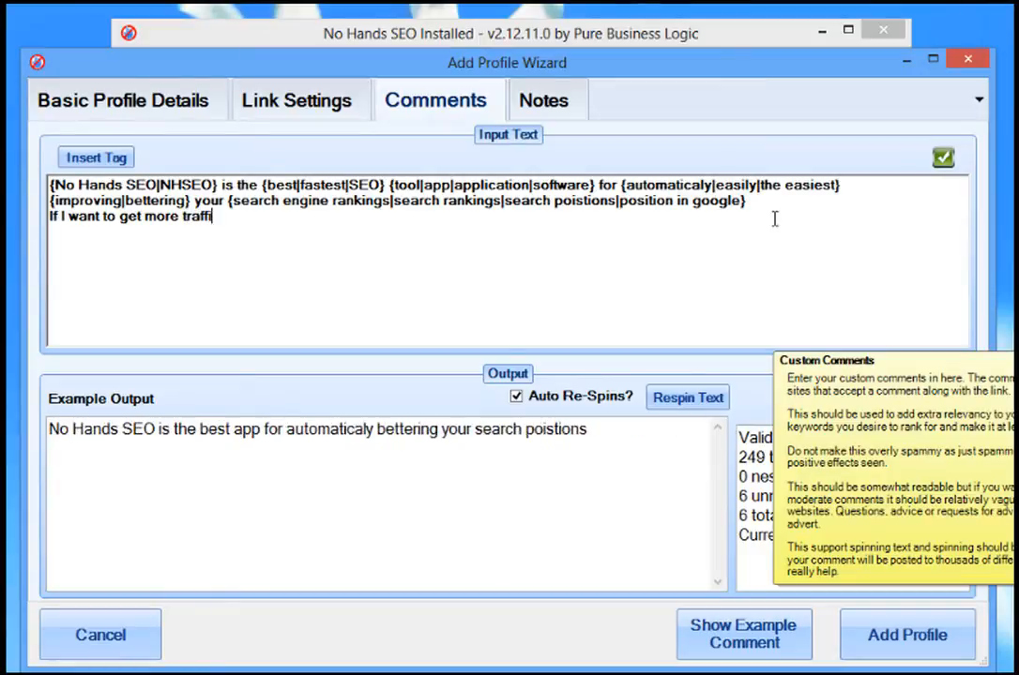
type("c I use No Hand")
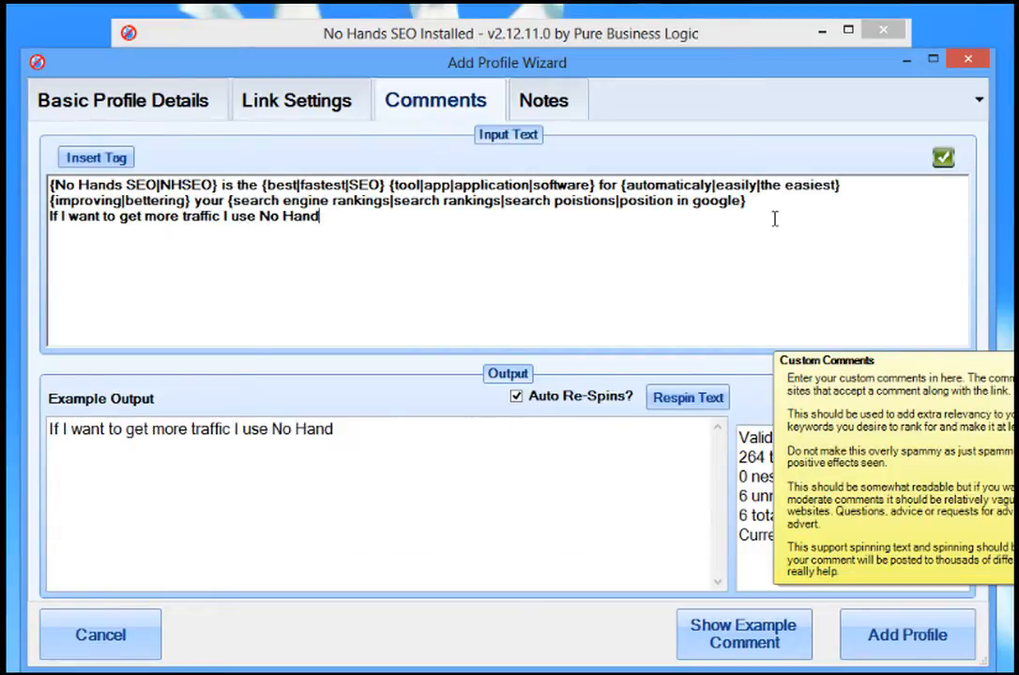
type("s SEO")
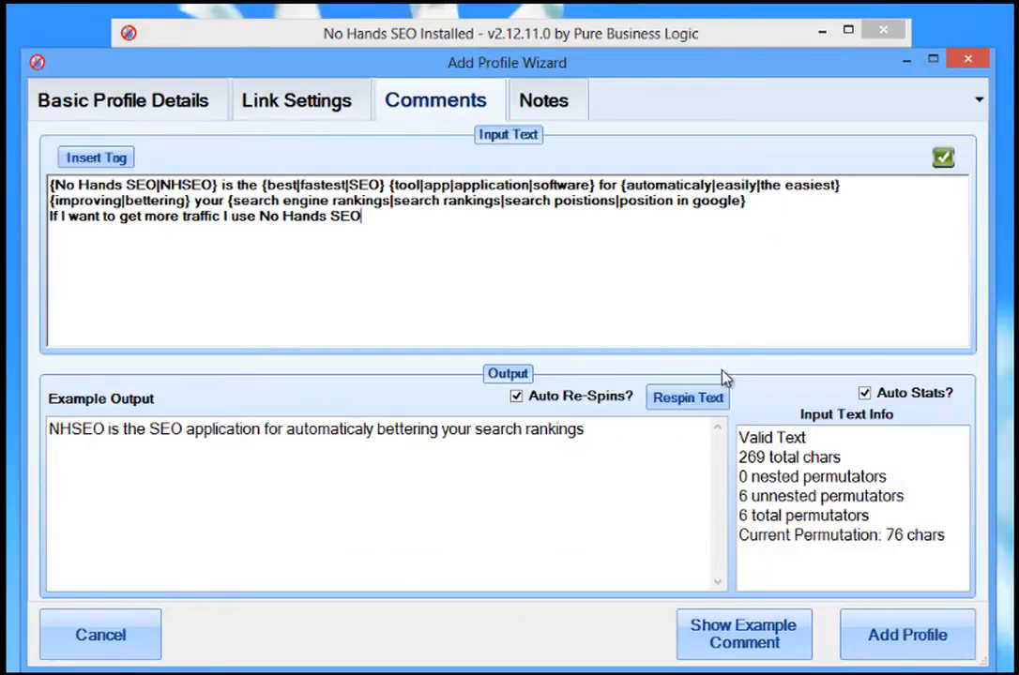
- Respin the text repeatedly and compare the example output with the two comment lines
left_click(710, 403)
left_click(710, 411)
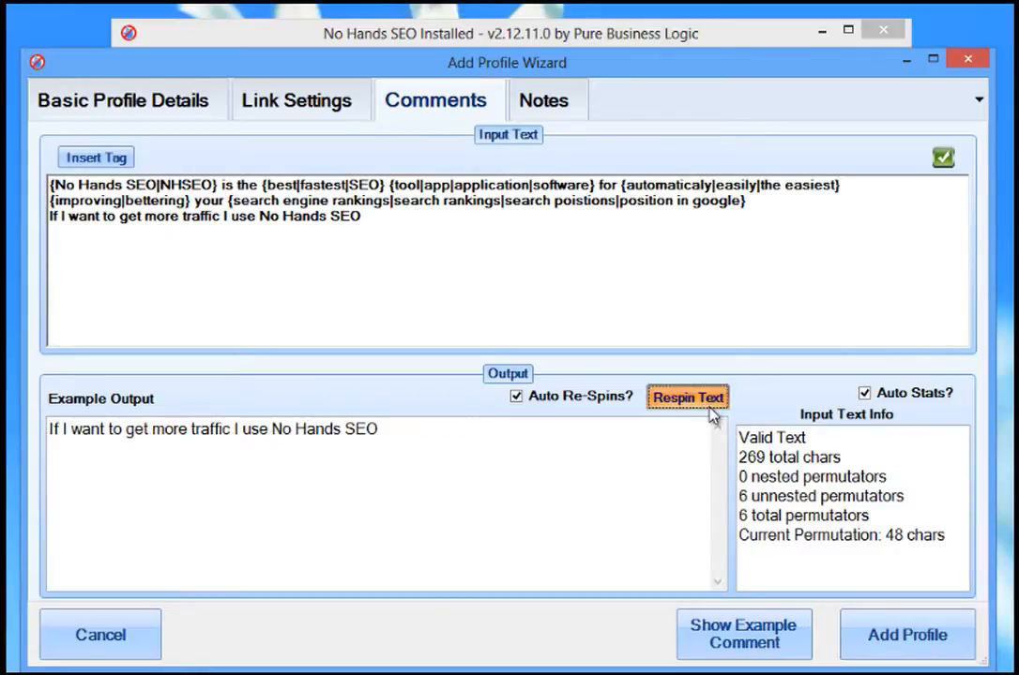
left_click(710, 413)
left_click(710, 413)
left_click(710, 413)
left_click(710, 412)
left_click(709, 405)
left_click(709, 405)
left_click(709, 406)
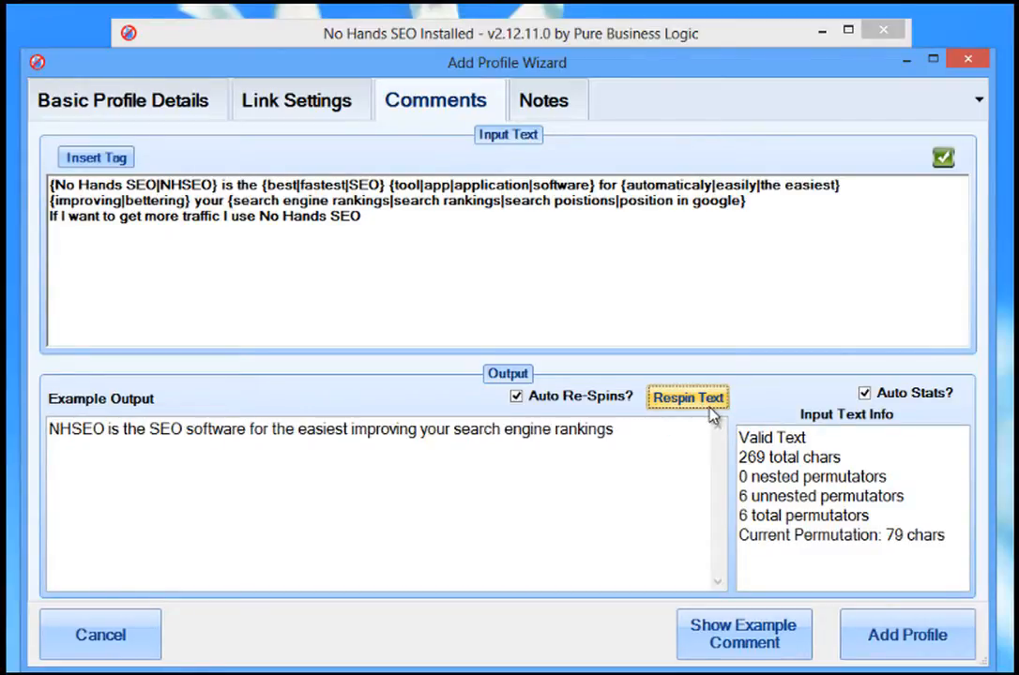
left_click_drag(760, 200, 49, 185)
left_click(687, 397)
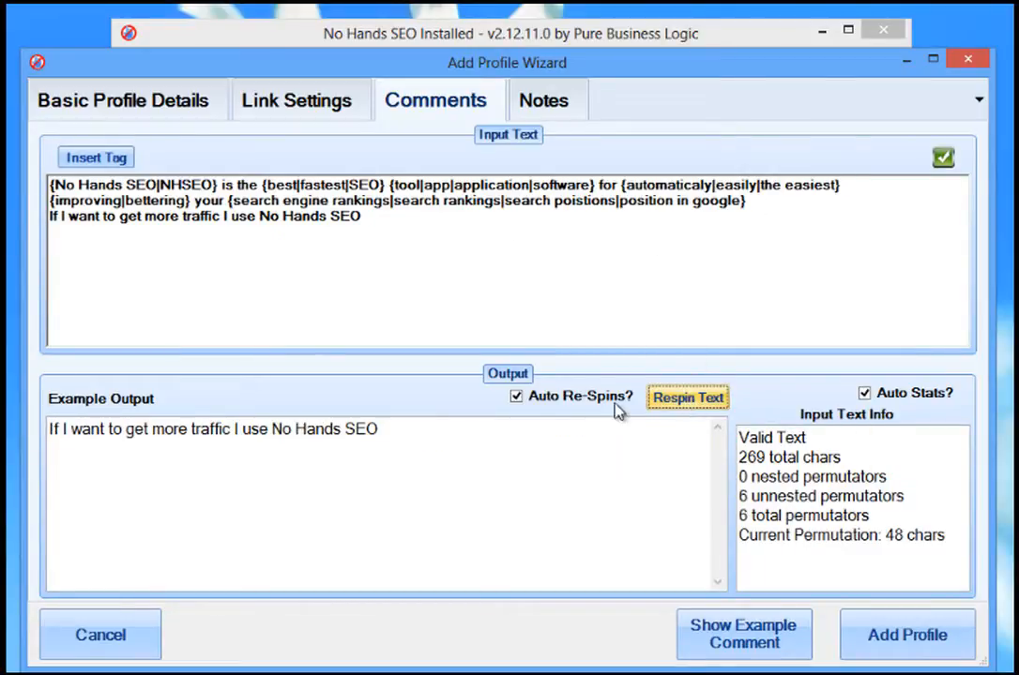
left_click_drag(418, 440, 47, 429)
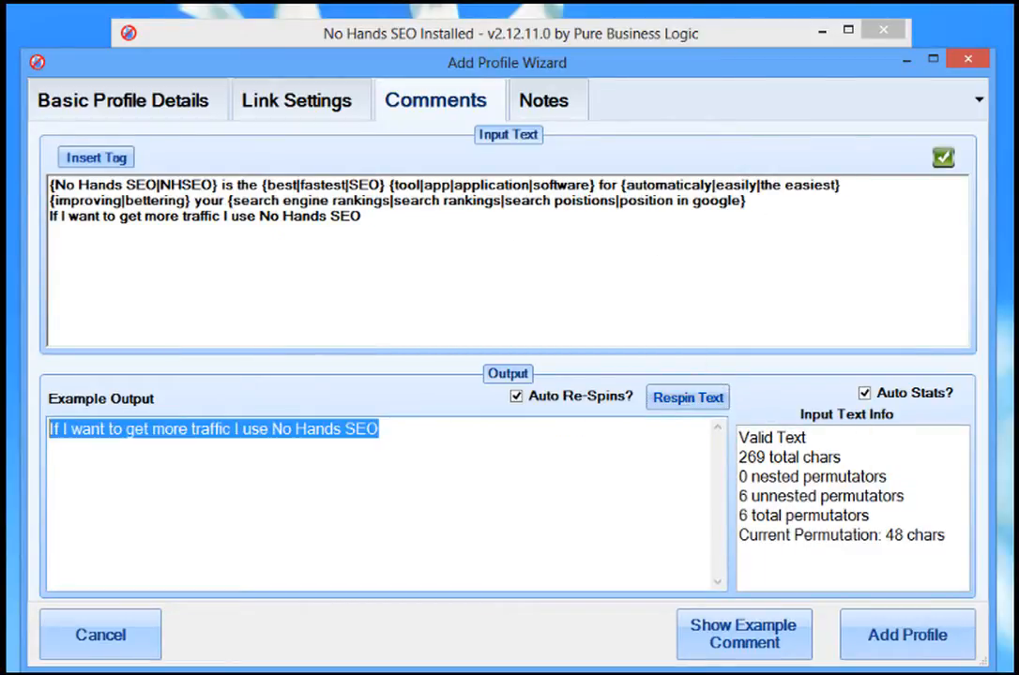
left_click_drag(416, 232, 38, 236)
left_click(425, 228)
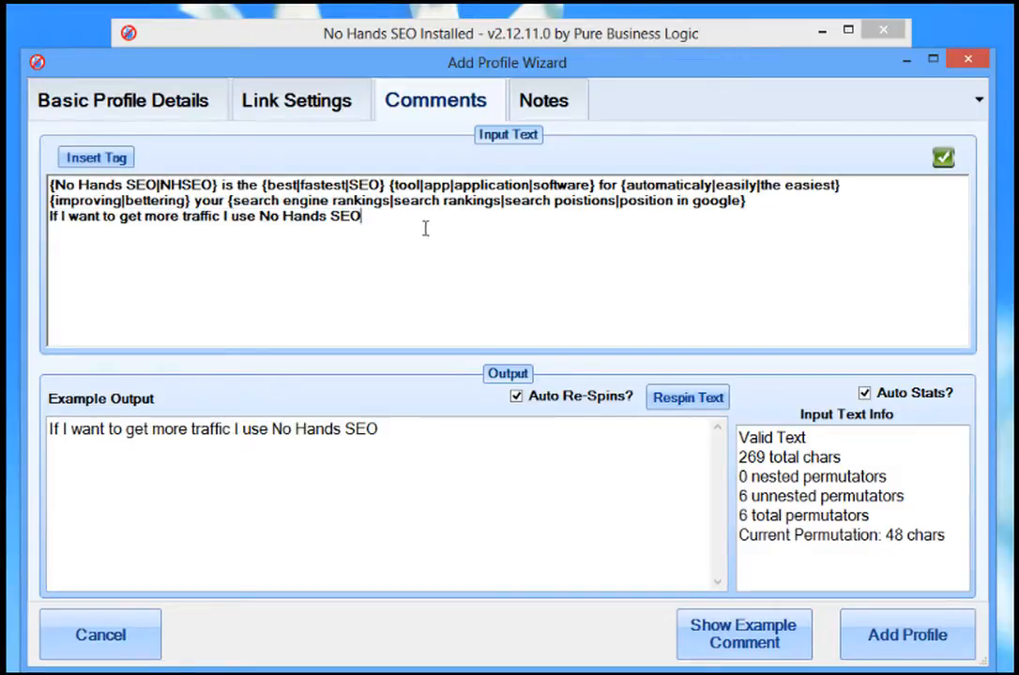
key("shift+Home")
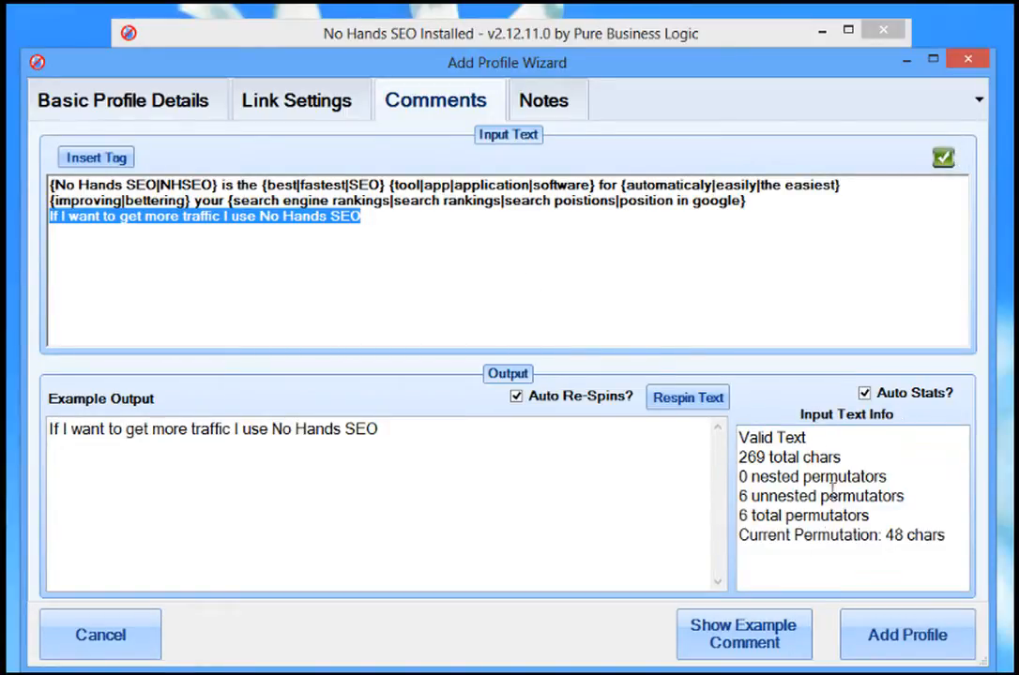
- Test the text validation with an unmatched opening brace at the end of the second comment, and remove the brace
left_click(423, 250)
type("{")
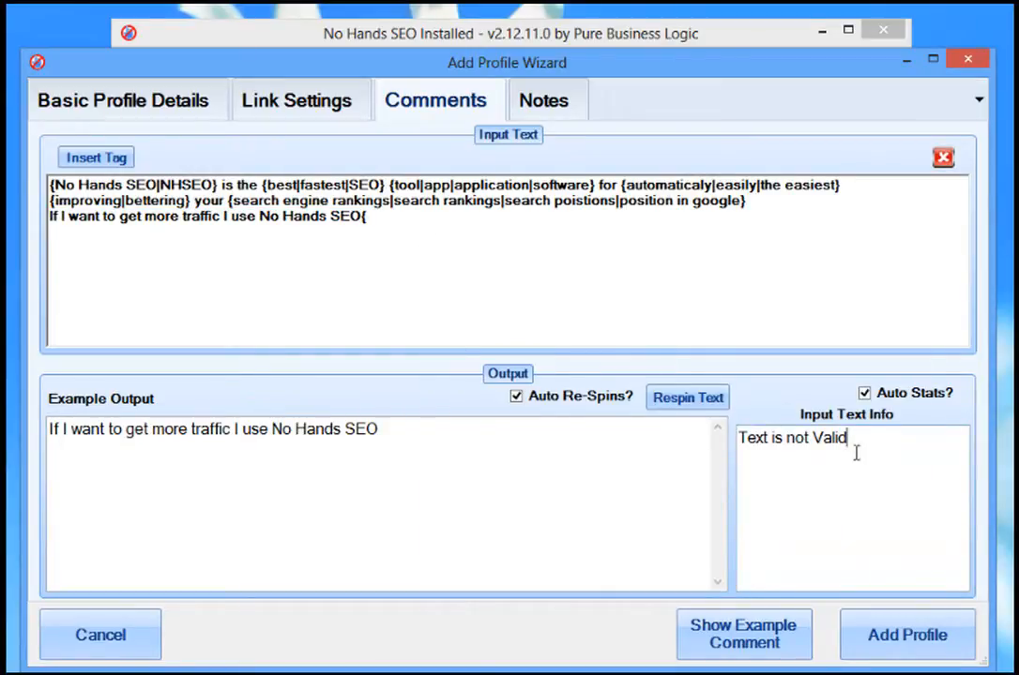
left_click_drag(854, 450, 659, 451)
left_click(630, 334)
key("BackSpace")
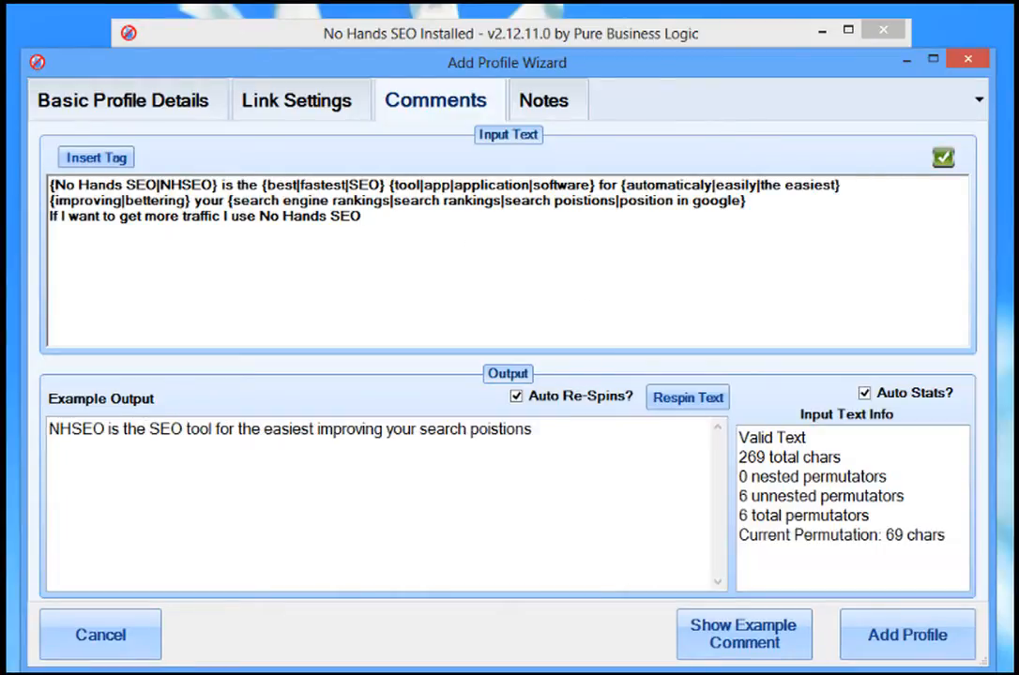
- Examine the total character count and the current permutation length in the input text statistics
left_click_drag(748, 437, 866, 466)
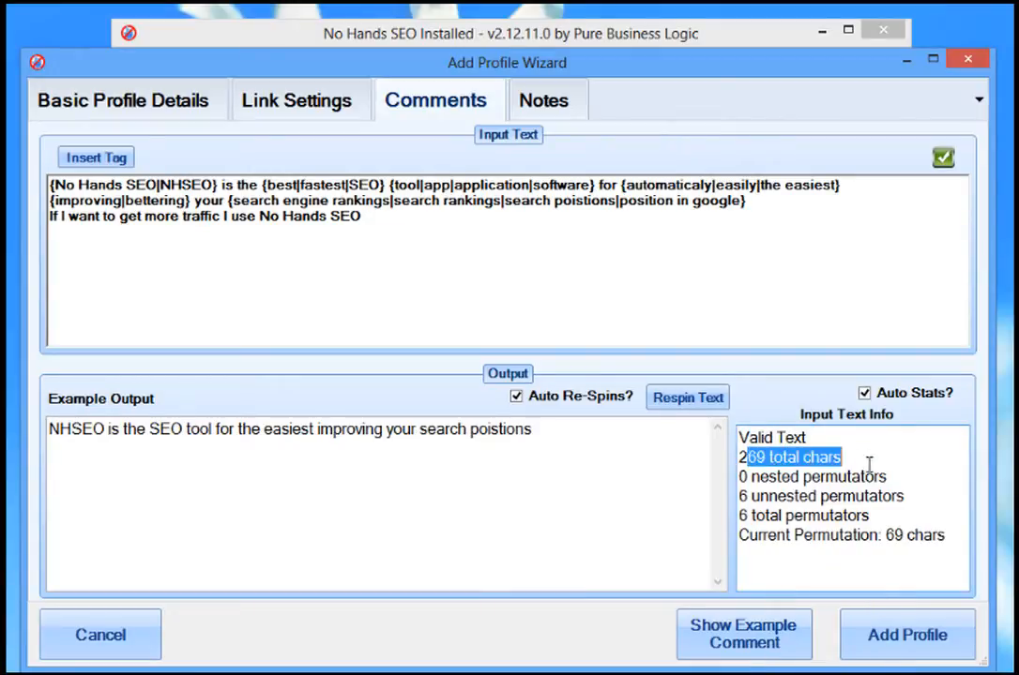
left_click_drag(776, 534, 957, 535)
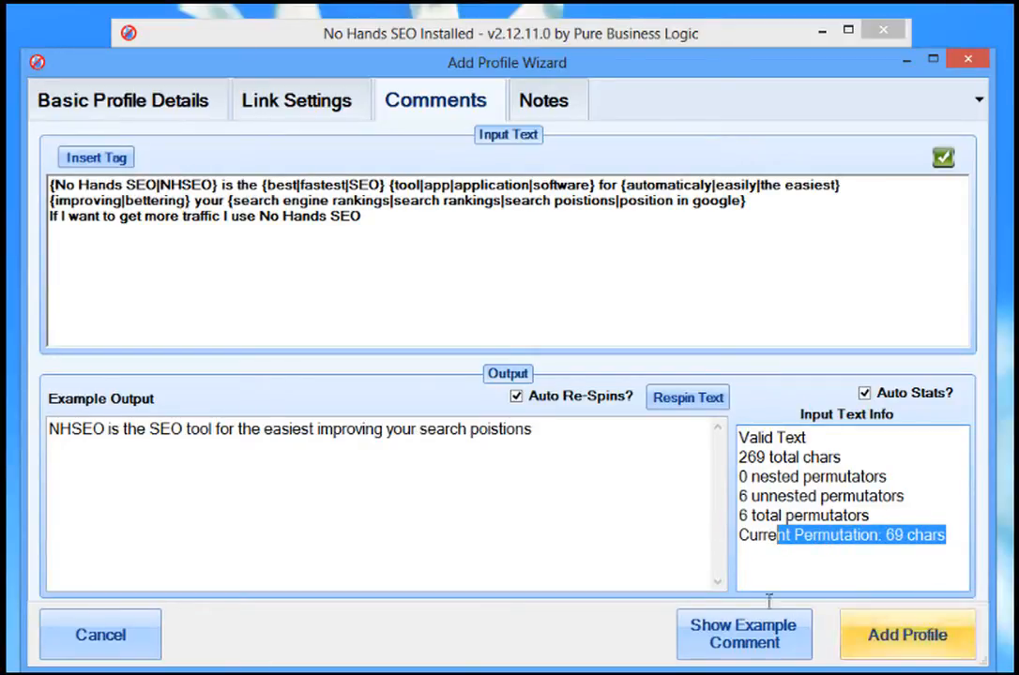
left_click(468, 238)
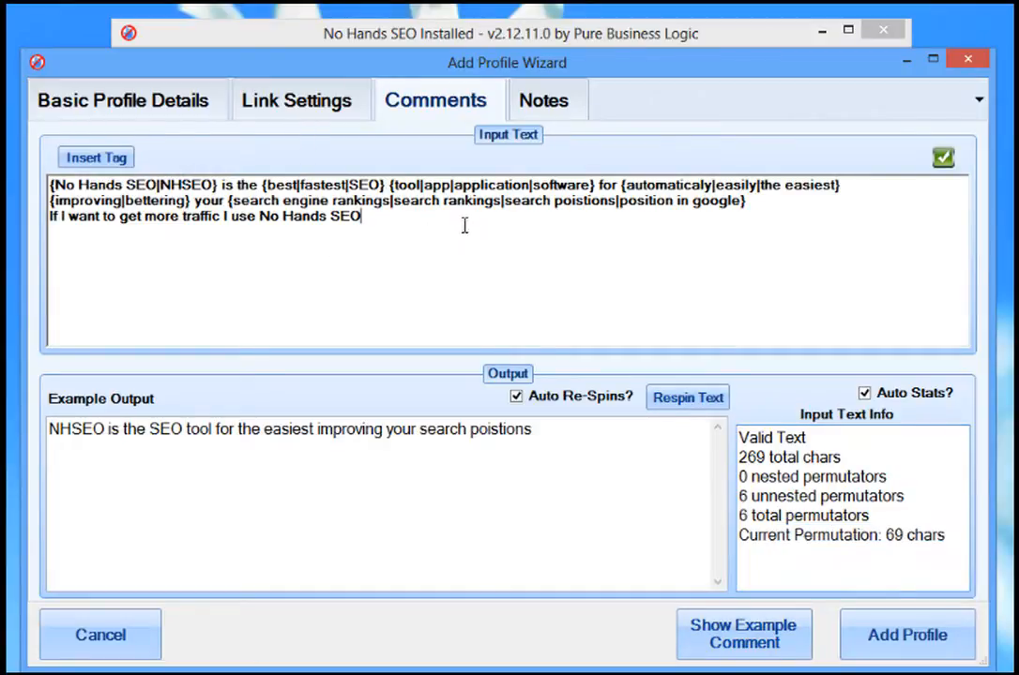
- Replace "No Hands SEO" in the second comment with the Anchor Text tag %ANCHORTEXT%
left_click(104, 158)
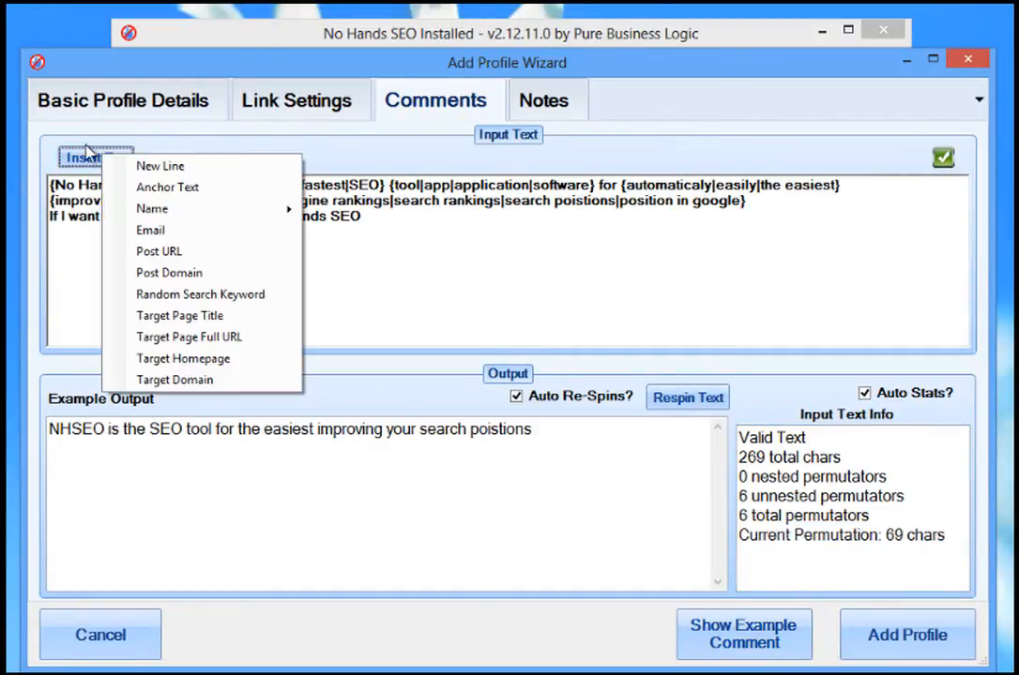
left_click(347, 249)
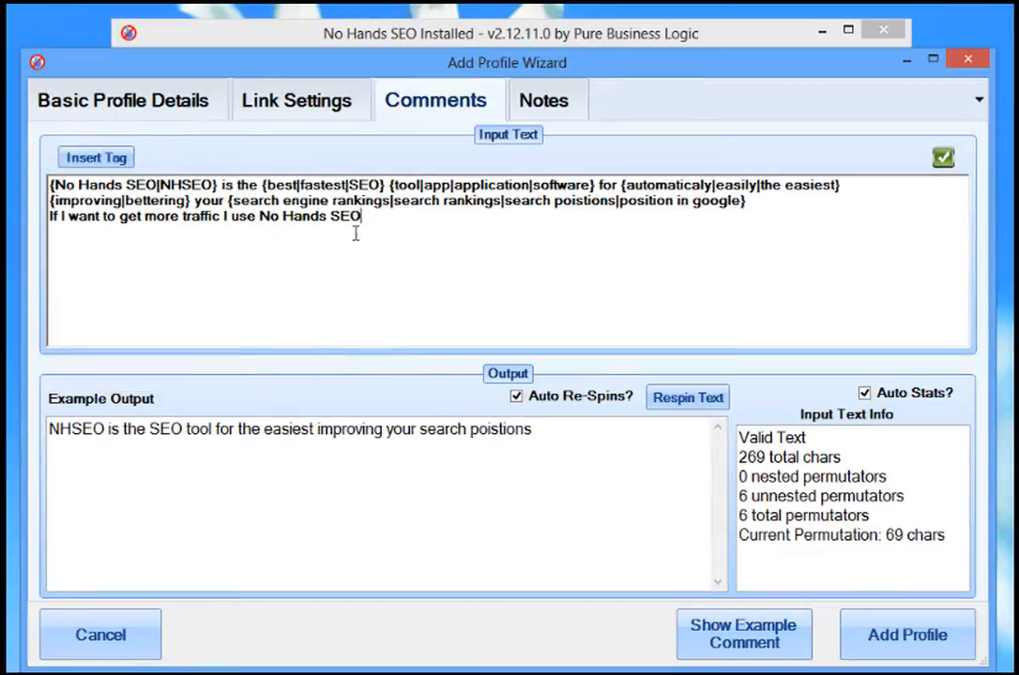
left_click_drag(375, 220, 265, 221)
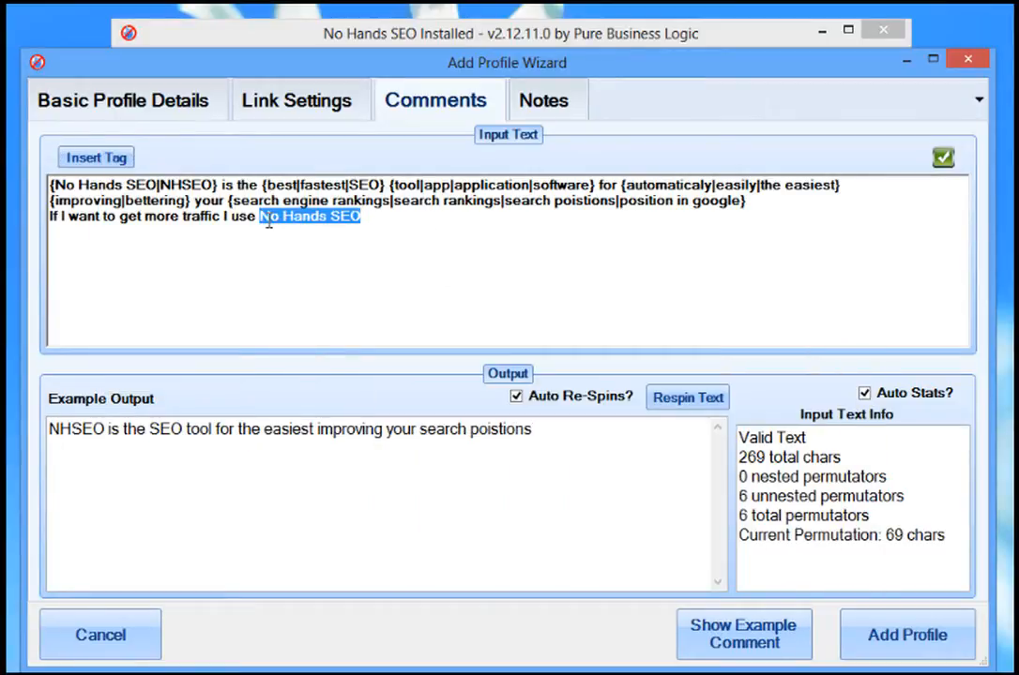
key("Delete")
left_click(102, 158)
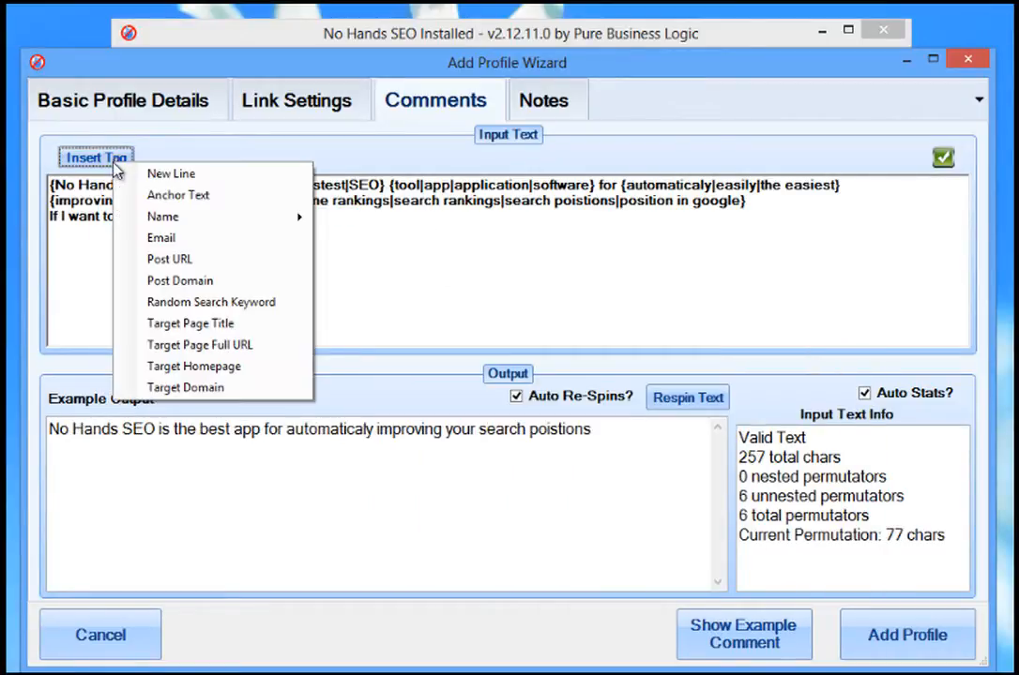
left_click(179, 196)
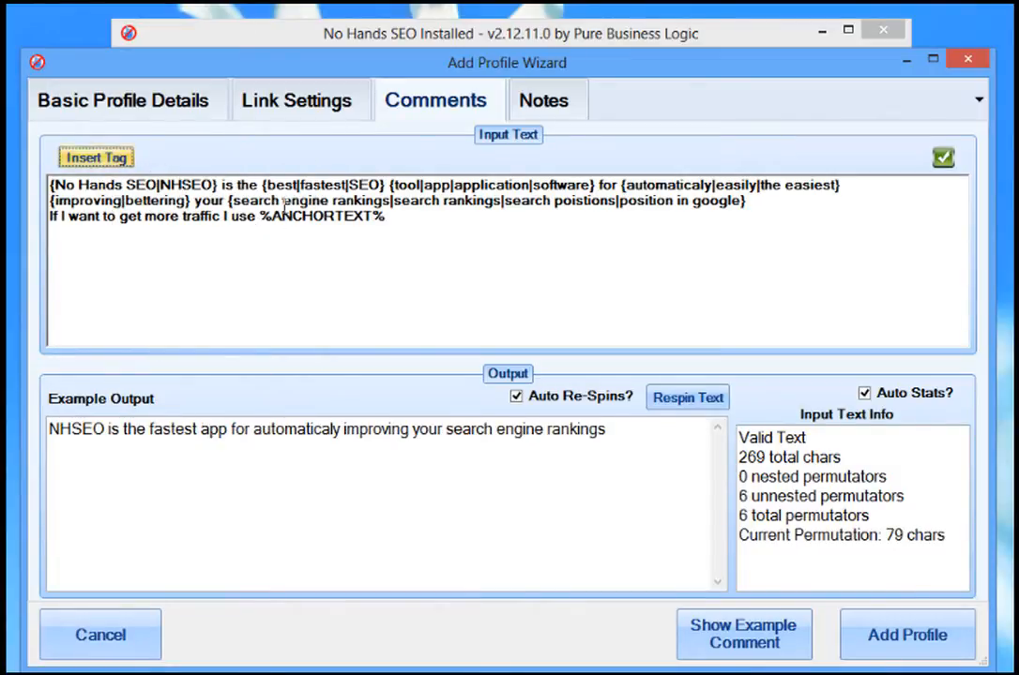
left_click_drag(256, 217, 229, 219)
left_click(266, 216)
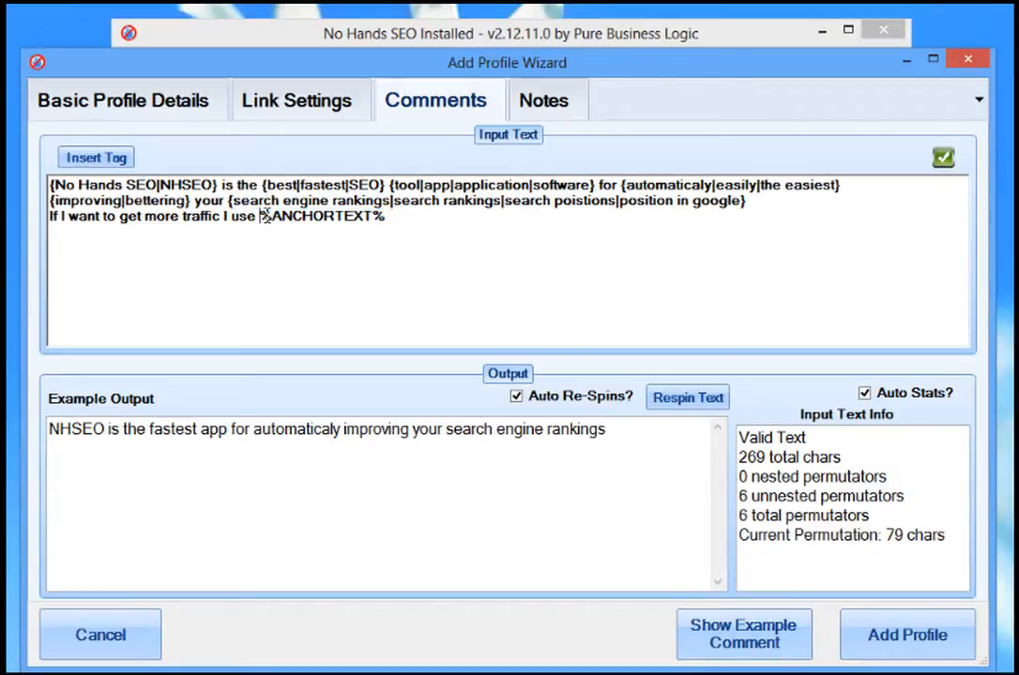
- Insert the Name tag %NAME% directly after %ANCHORTEXT% at the end of the second comment
mouse_move(266, 216)
left_click(79, 158)
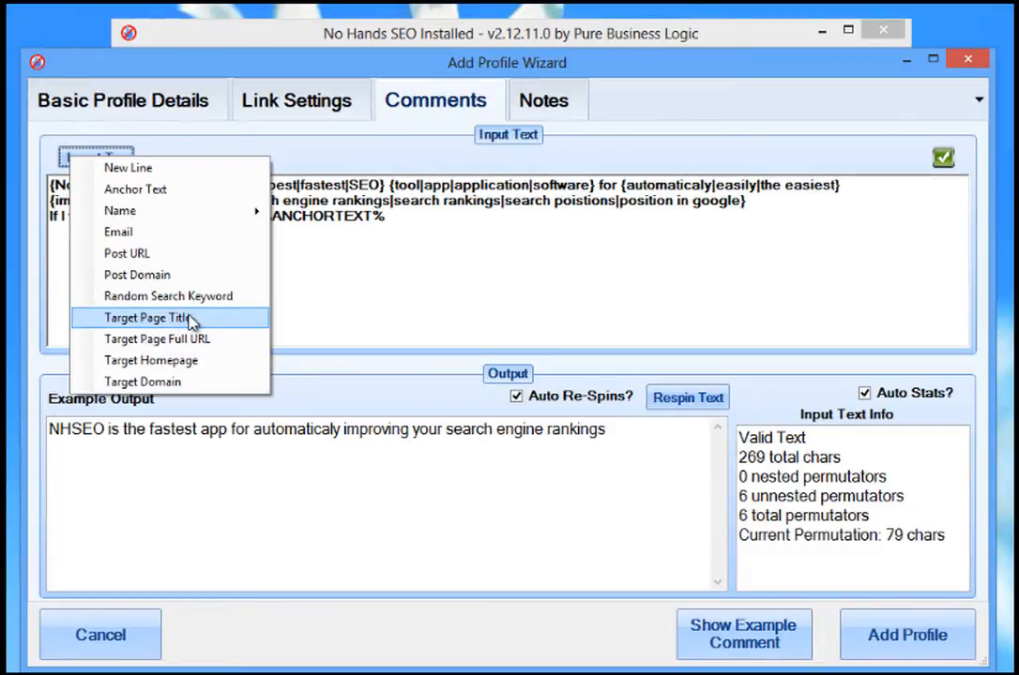
left_click(386, 219)
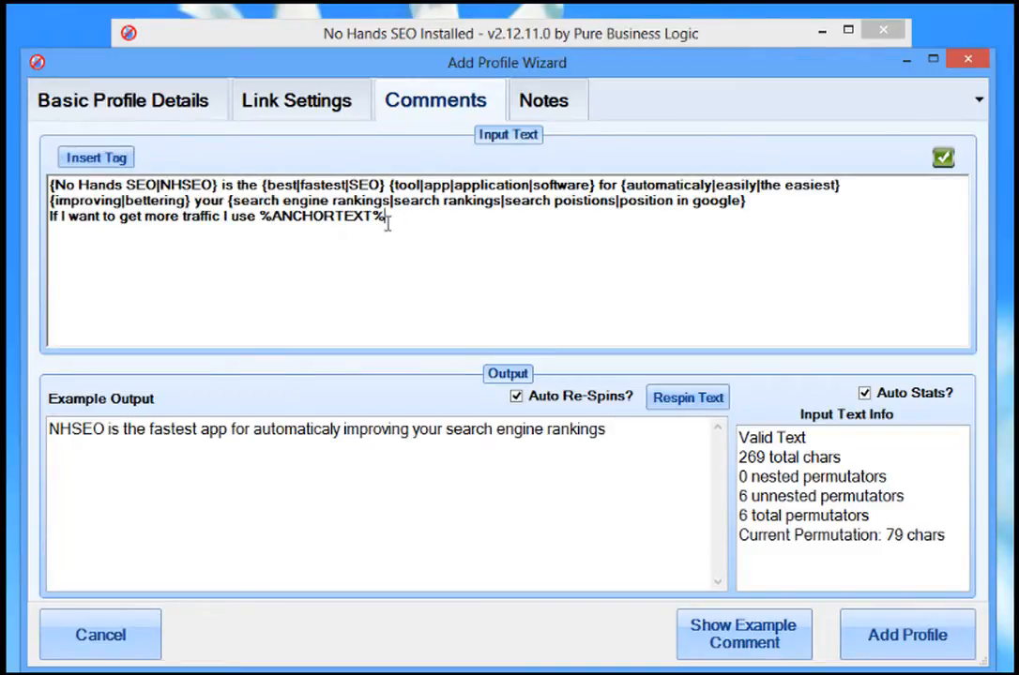
left_click(81, 158)
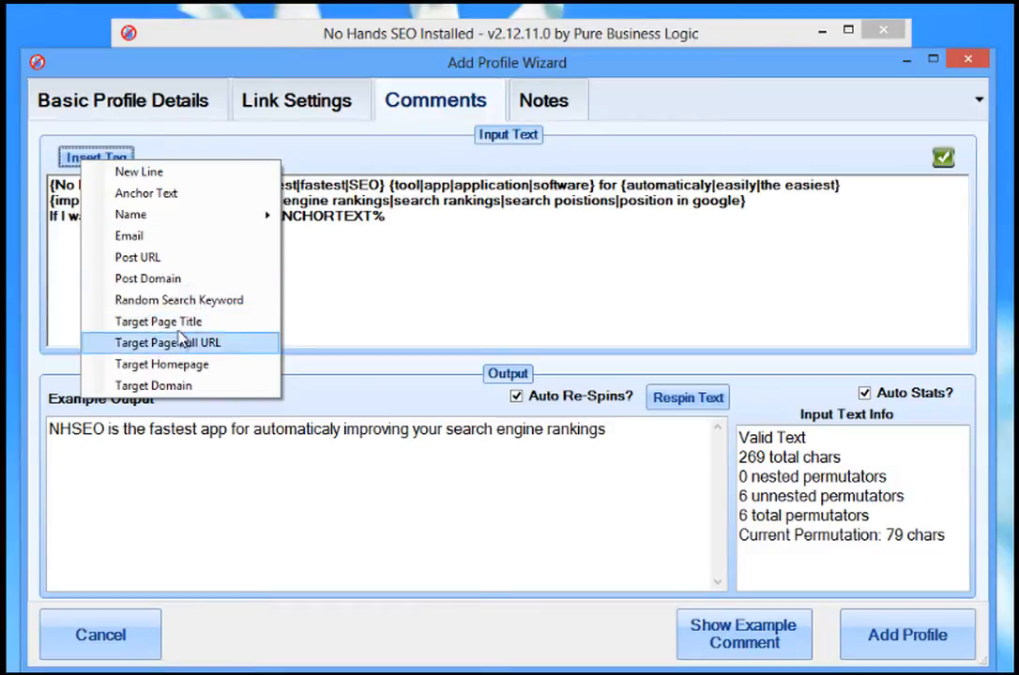
left_click(203, 218)
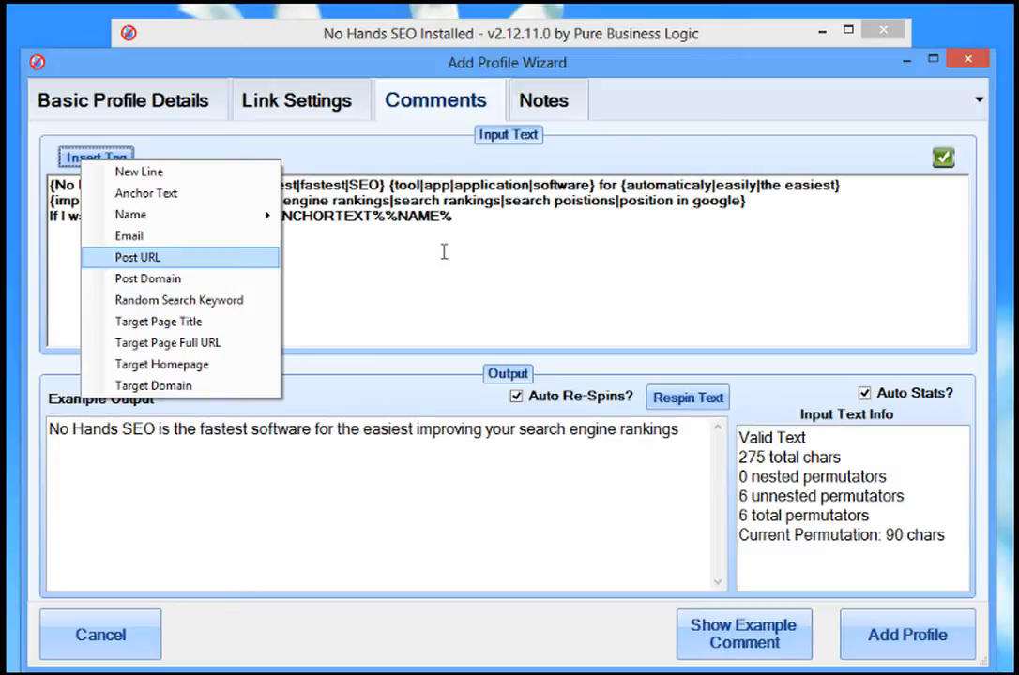
key("Escape")
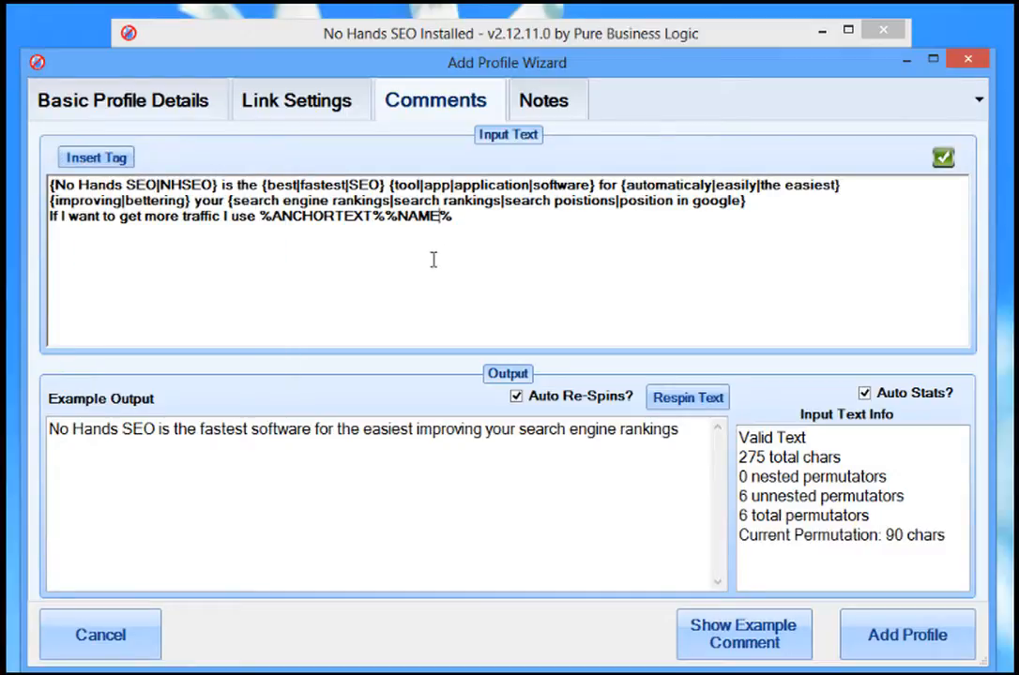
- Replace the tags at the end of the second comment with the plain text "No Hands SEO"
left_click(111, 159)
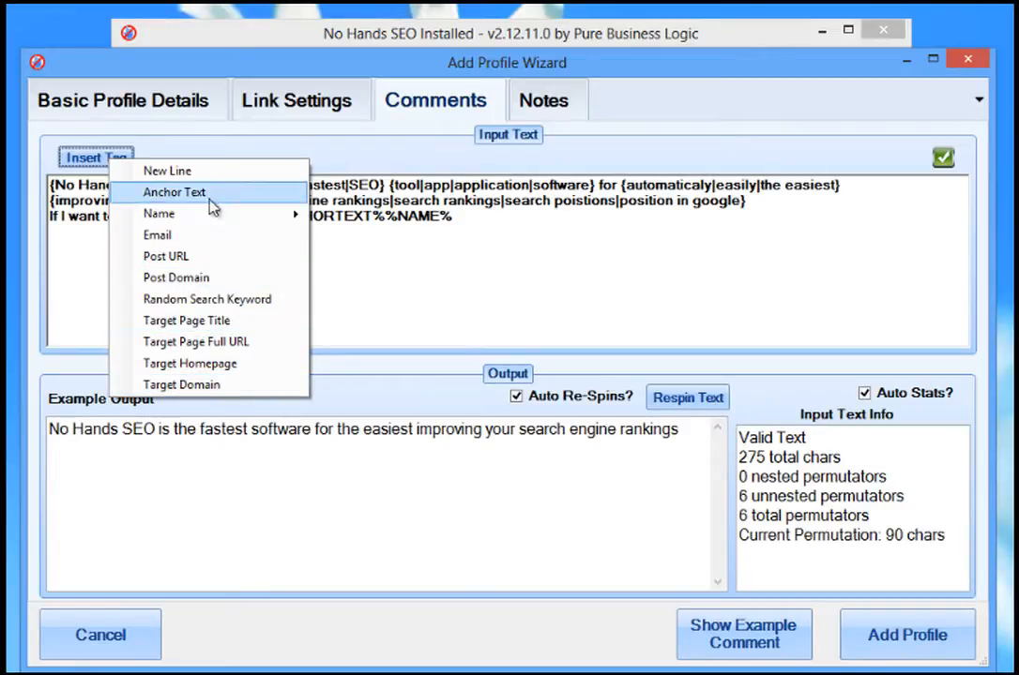
left_click(485, 223)
left_click_drag(485, 223, 273, 218)
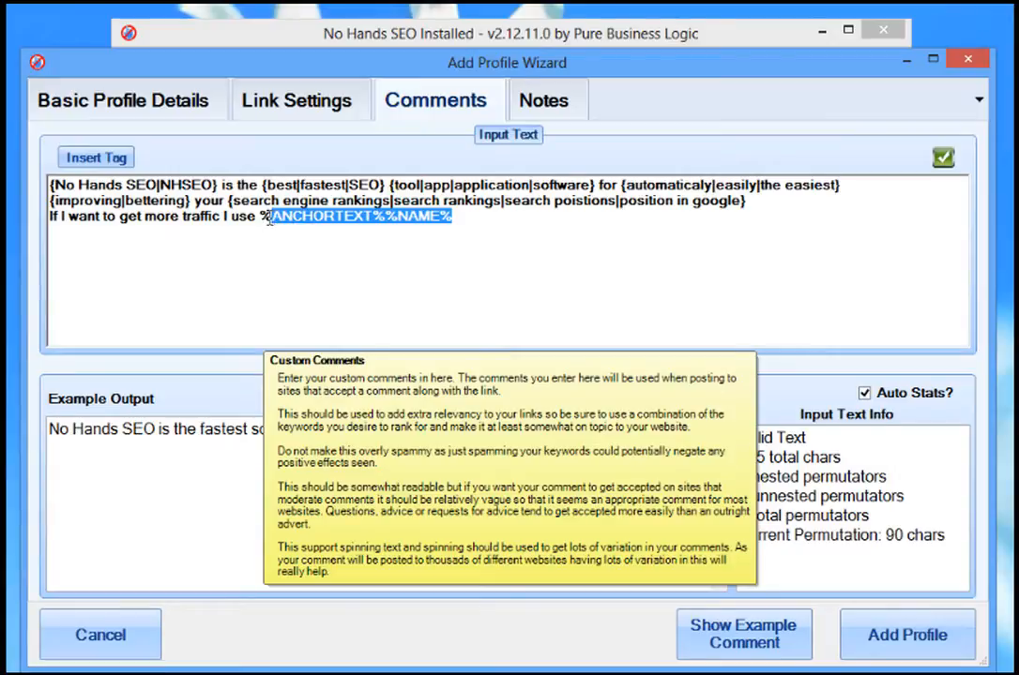
key("BackSpace")
key("BackSpace")
type("No Hands SEO")
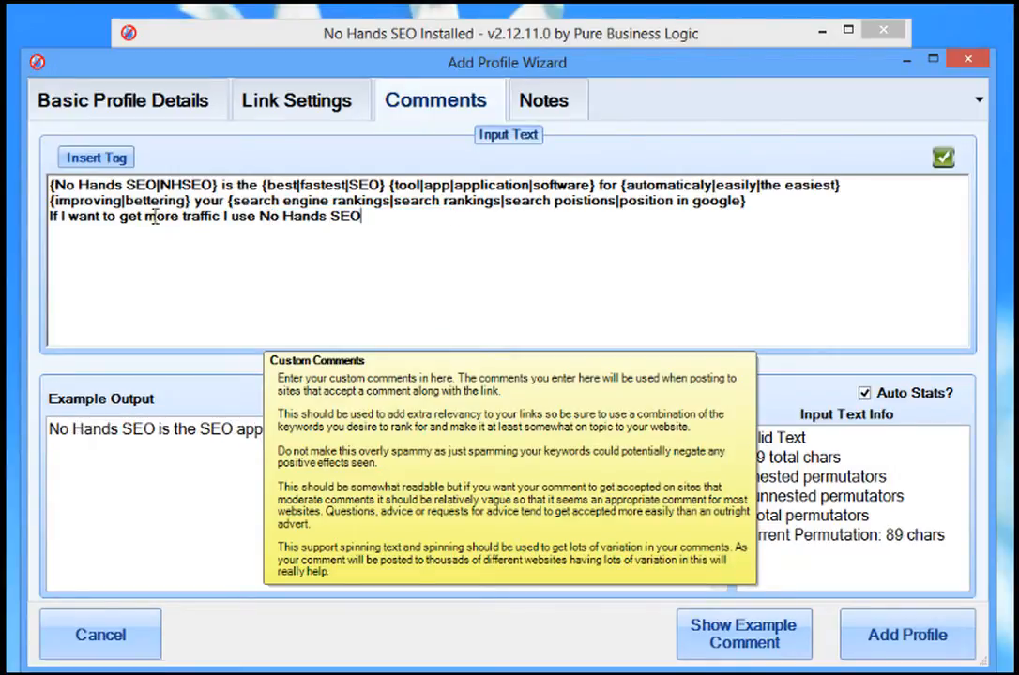
- In the link settings, enable Max Outbound Links, set it to 1000, and switch its use off again
left_click(277, 107)
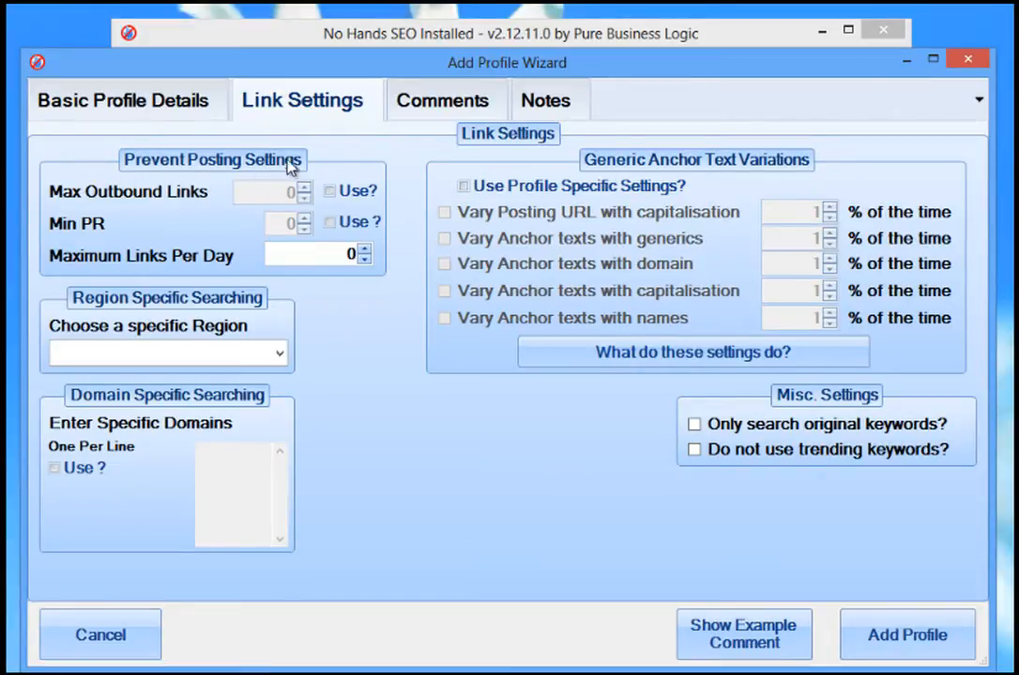
left_click(339, 191)
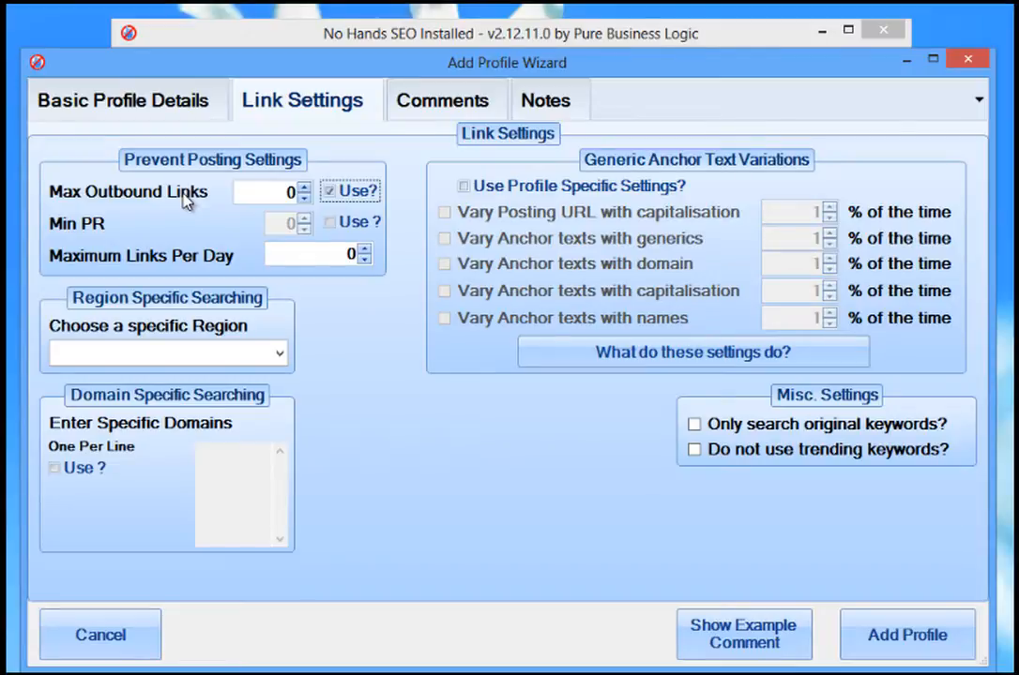
left_click(249, 201)
type("1000")
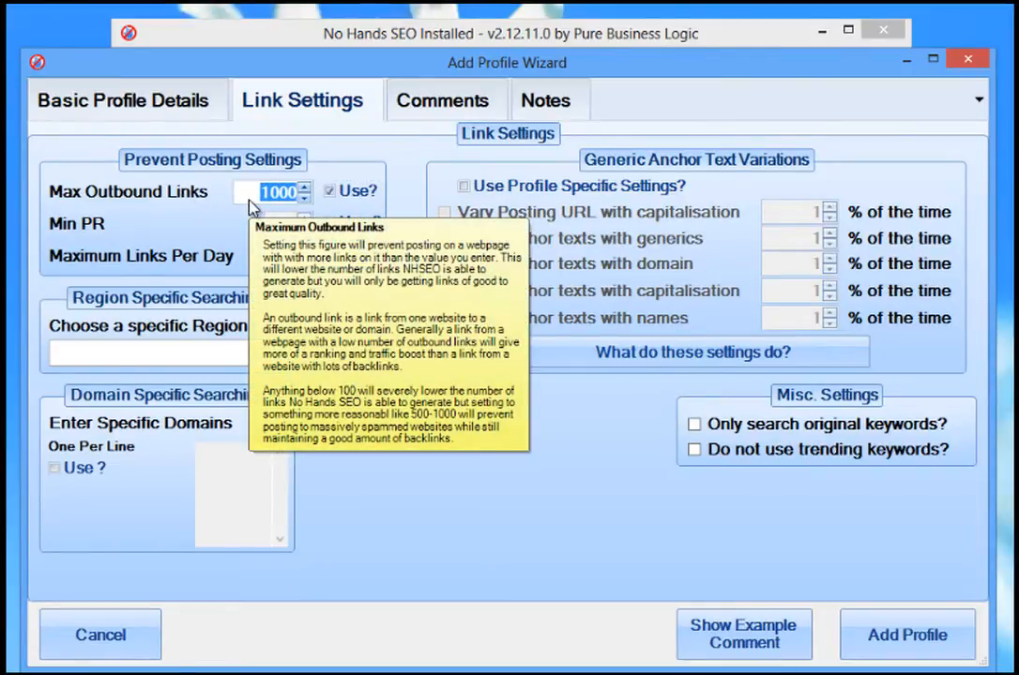
scroll(251, 200, "down", 3)
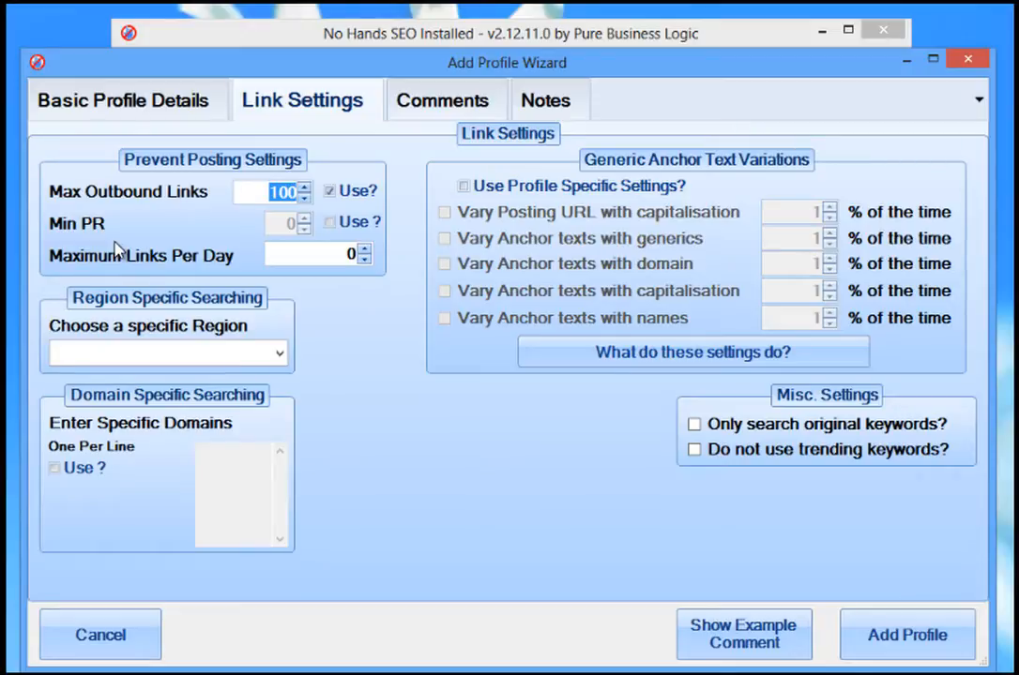
type("1")
type("1000")
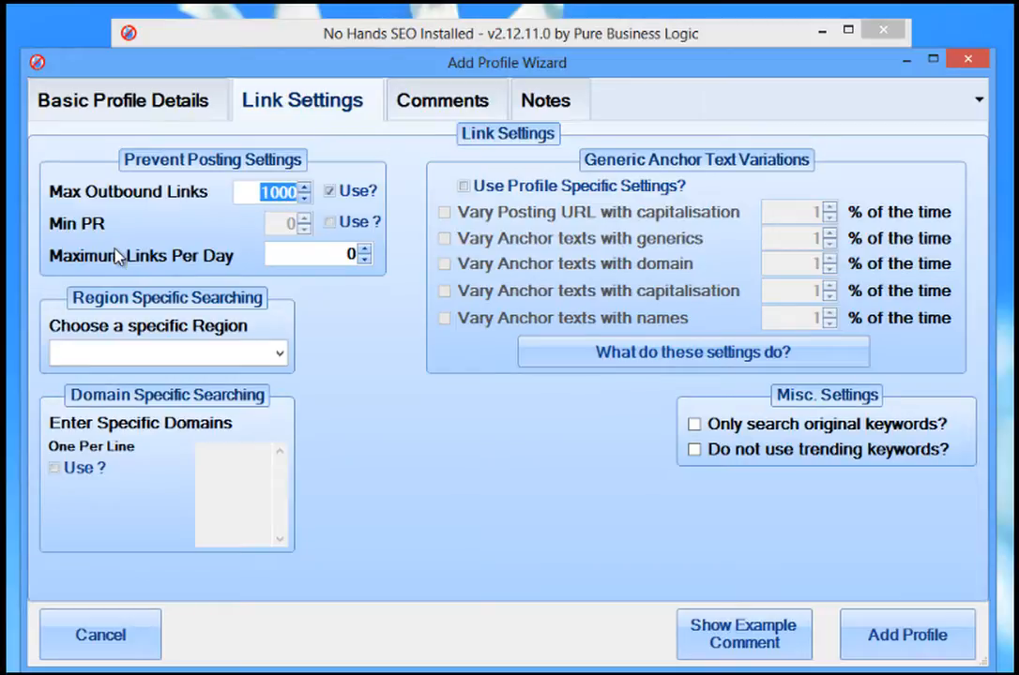
left_click(329, 190)
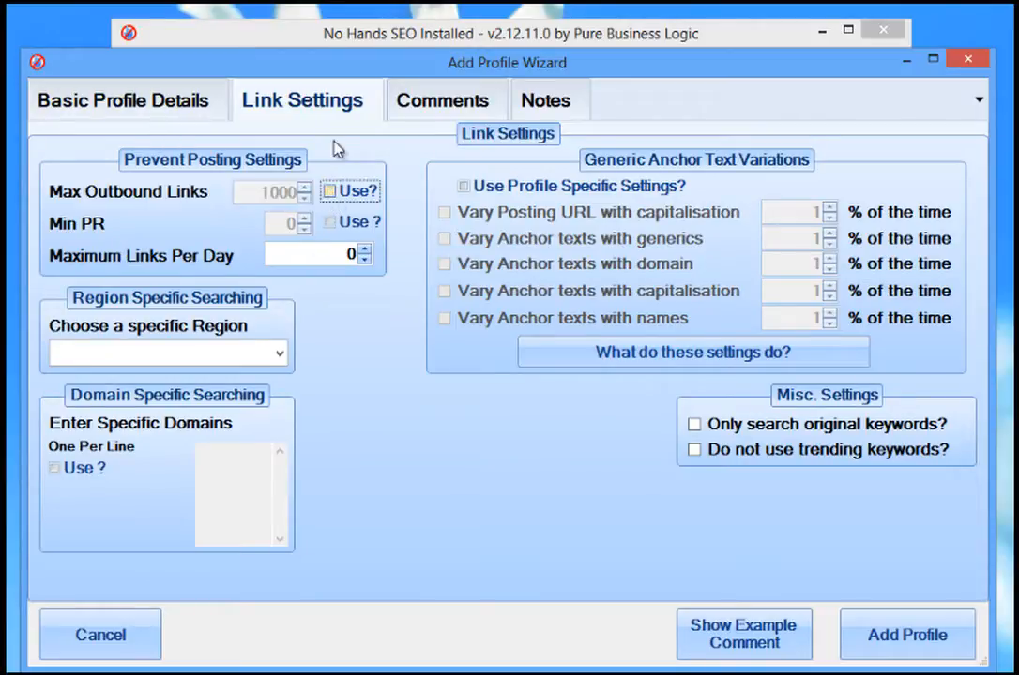
- Enable the Min PR limit, try higher values, return it to 0 and switch its use off
mouse_move(367, 191)
left_click(329, 223)
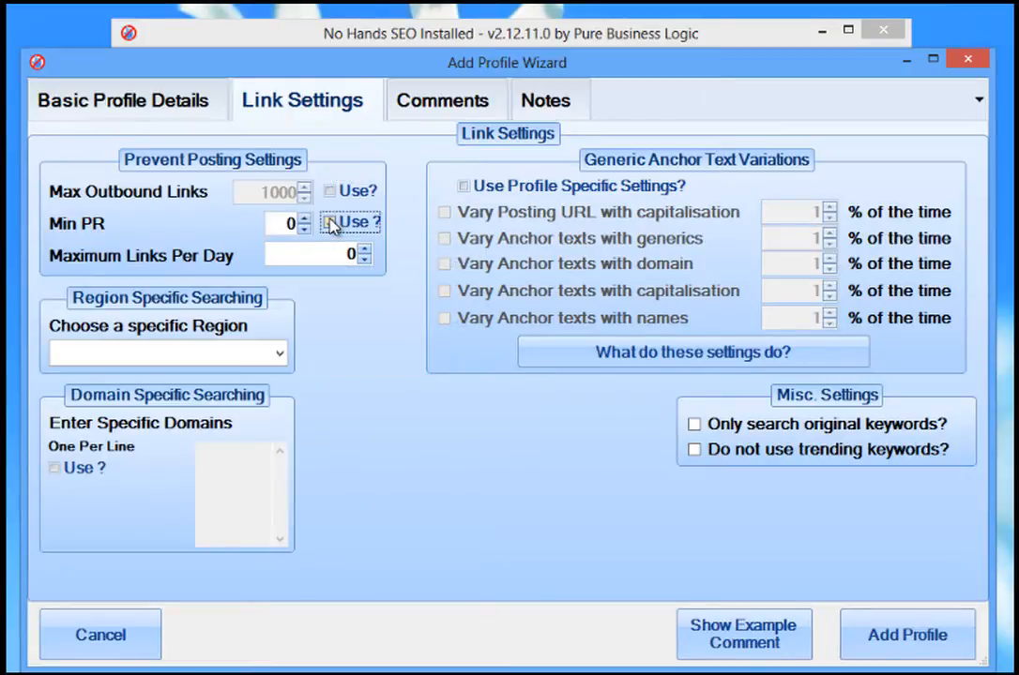
left_click(303, 217)
left_click(303, 217)
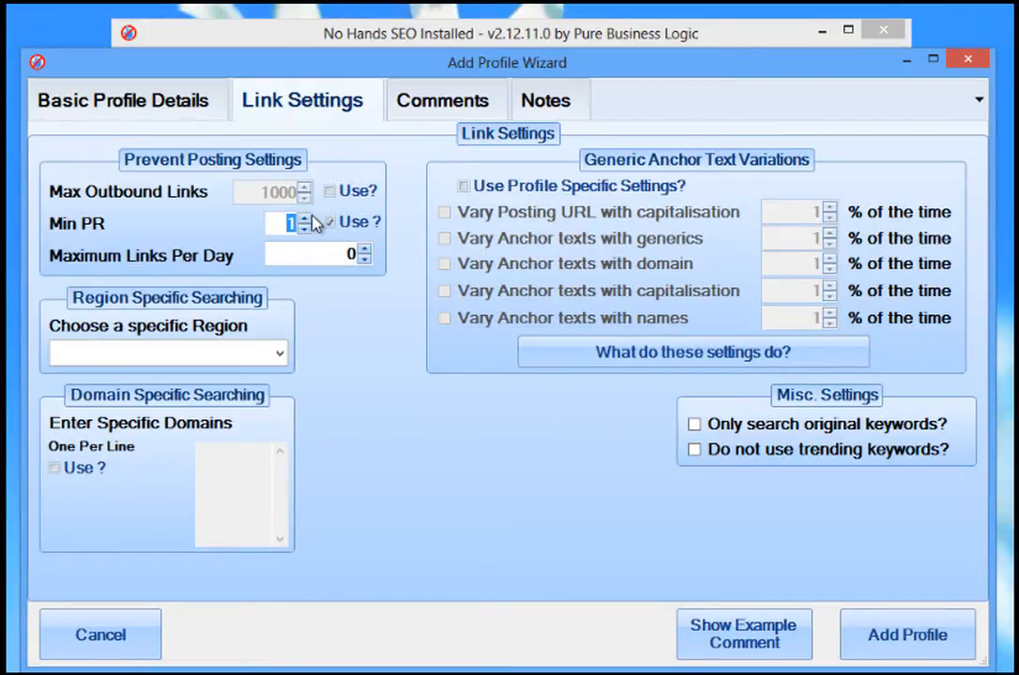
left_click(309, 217)
left_click(309, 218)
left_click(309, 218)
left_click(309, 218)
left_click(308, 217)
left_click(309, 218)
left_click(308, 218)
left_click(309, 218)
left_click(303, 229)
left_click(303, 230)
left_click(303, 229)
left_click(303, 229)
left_click(303, 230)
left_click(303, 230)
left_click(303, 230)
left_click(303, 230)
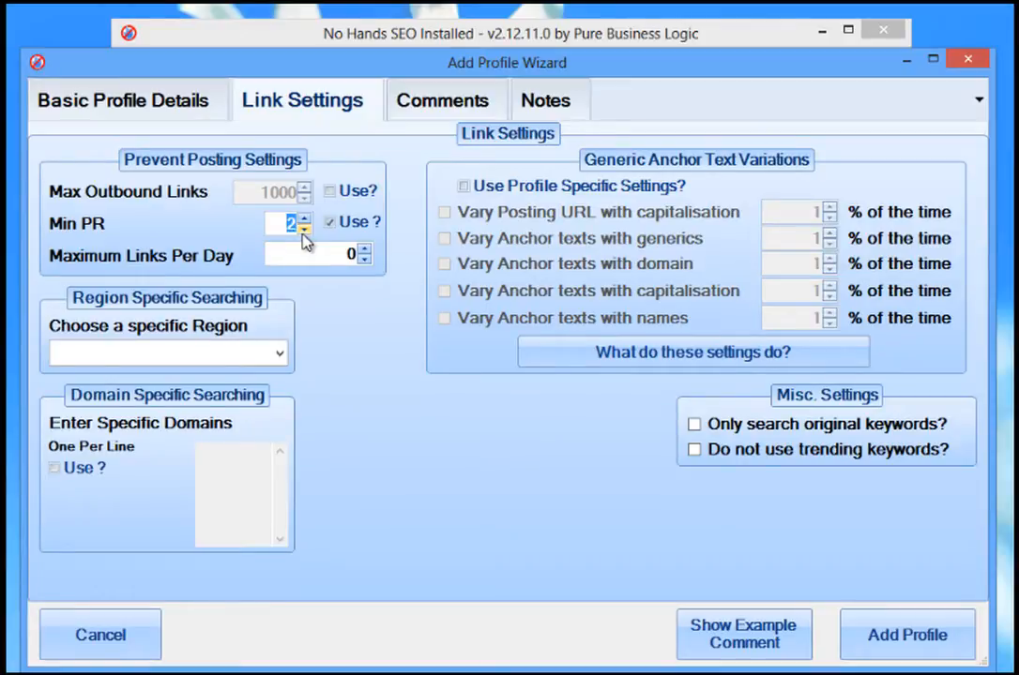
left_click(303, 230)
left_click(303, 229)
left_click(330, 223)
left_click(330, 223)
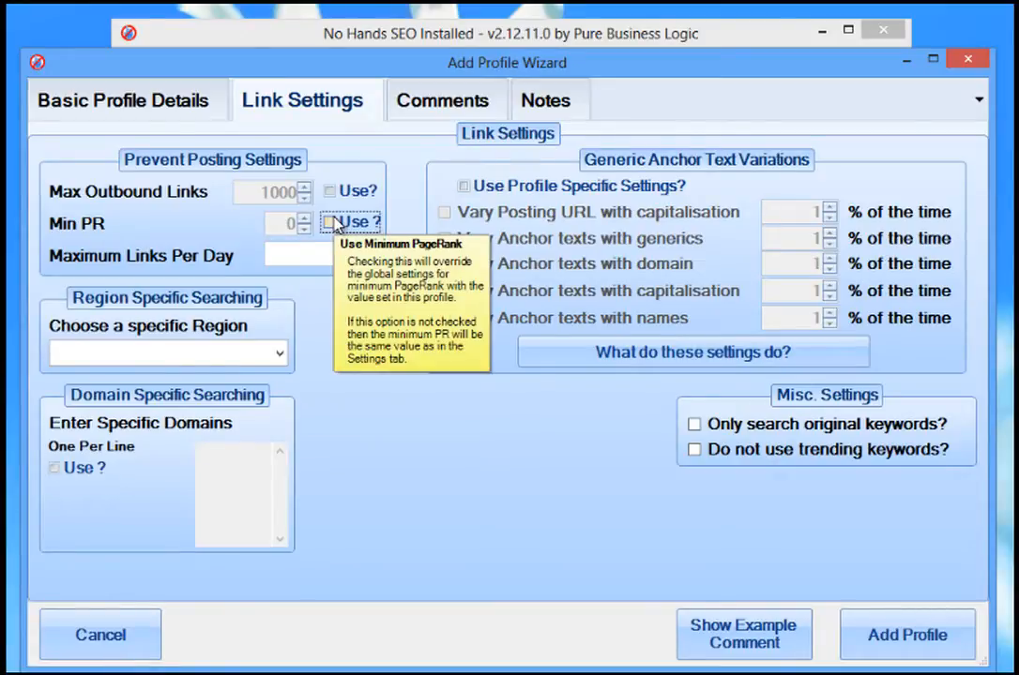
- Turn the Max Outbound Links limit back on and set Maximum Links Per Day to 100
left_click(329, 192)
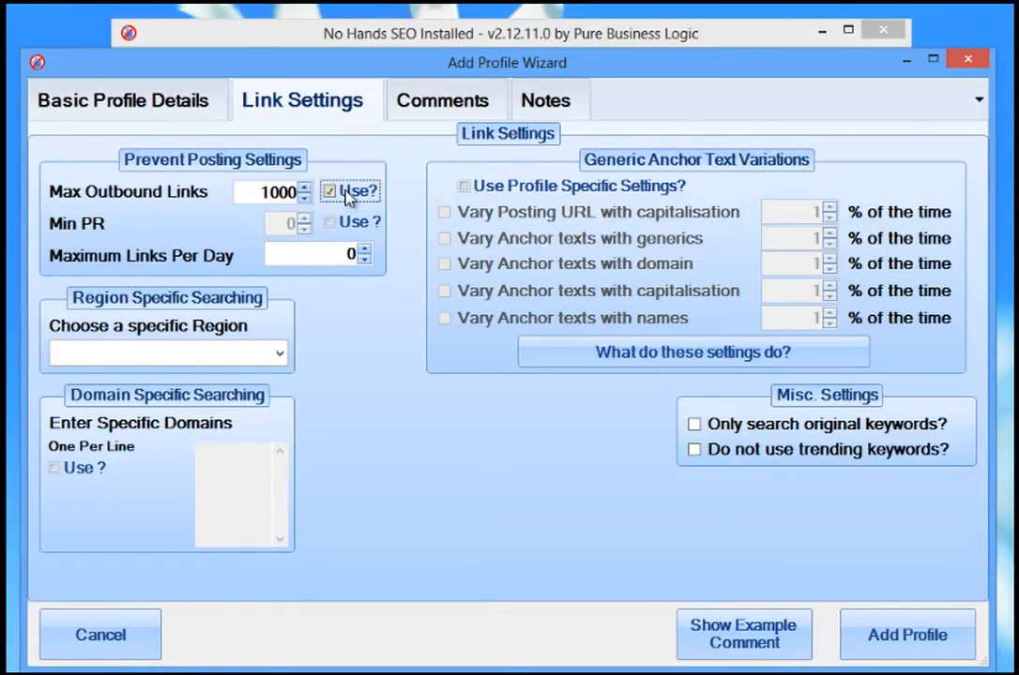
mouse_move(303, 193)
mouse_move(310, 255)
double_click(331, 258)
type("100")
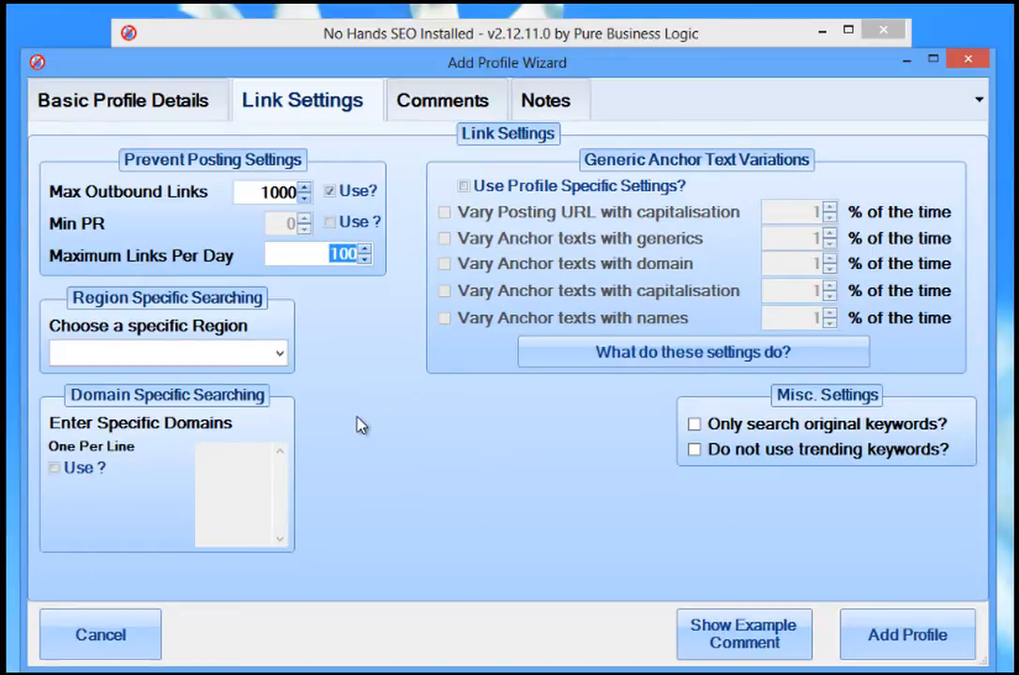
type("0")
key("BackSpace")
left_click(338, 227)
left_click(338, 229)
left_click(336, 253)
type("100")
- Set the specific search region to English – United Kingdom
mouse_move(281, 358)
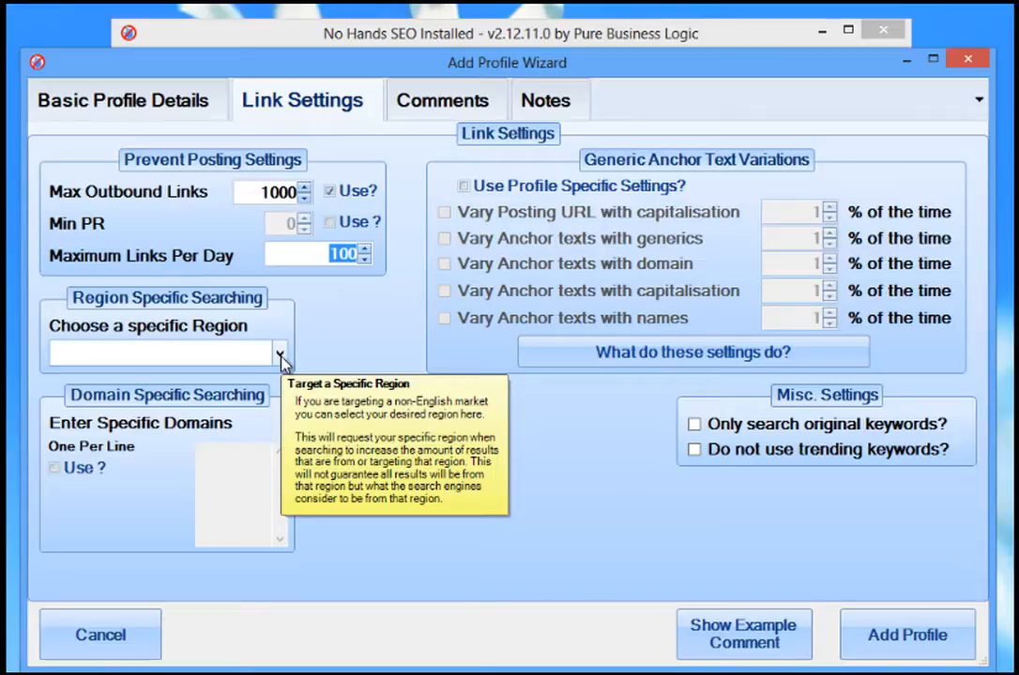
left_click(280, 358)
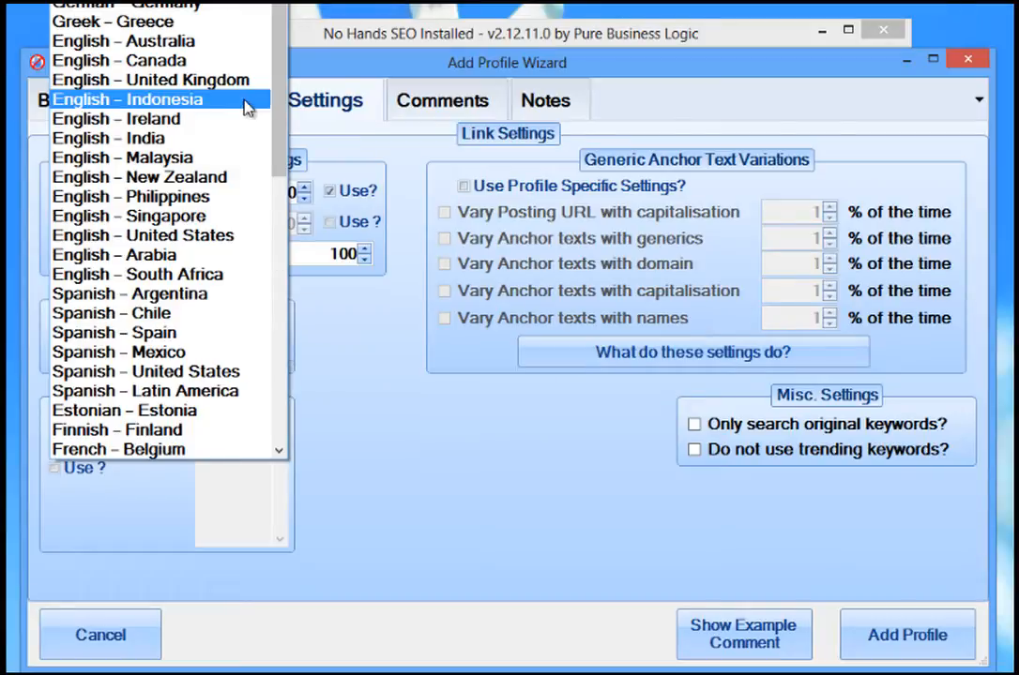
left_click(225, 81)
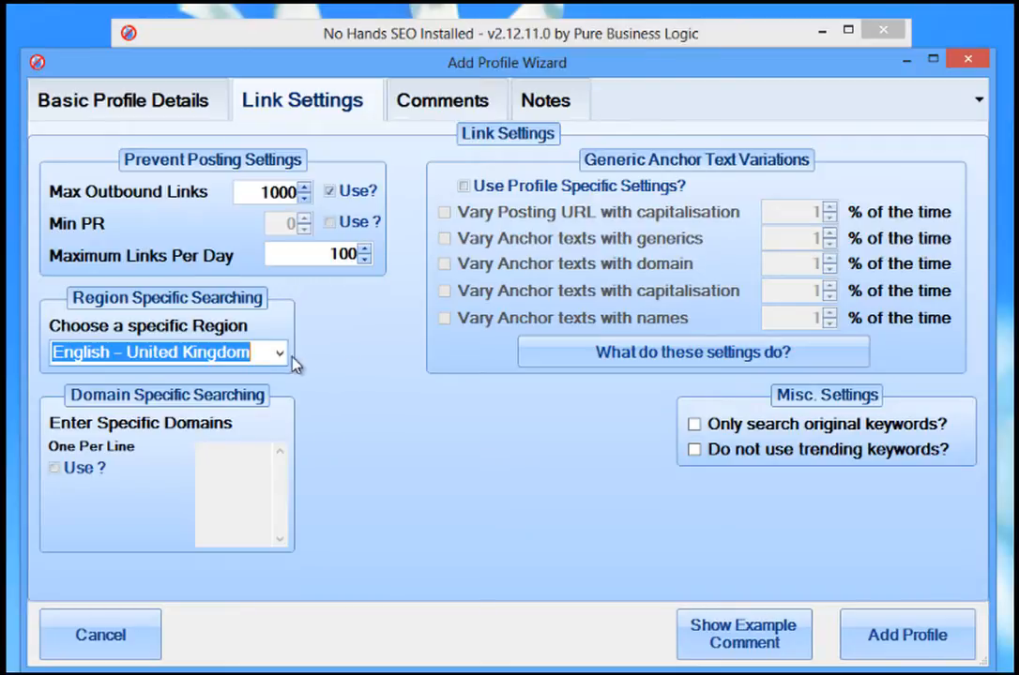
- Change the specific search region to English – United States
mouse_move(280, 359)
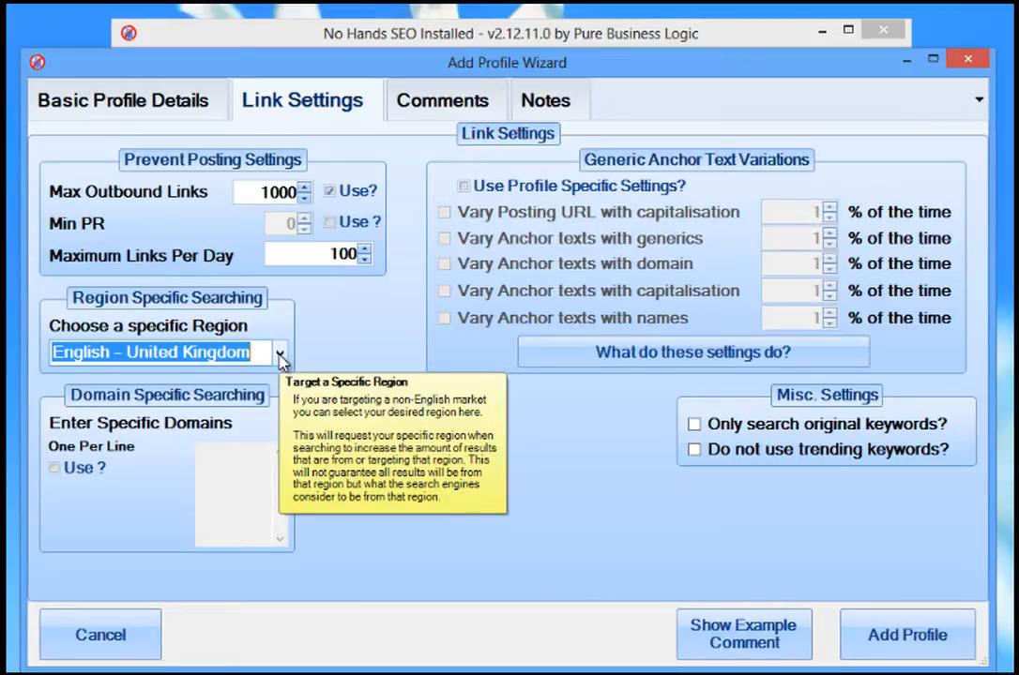
left_click(279, 356)
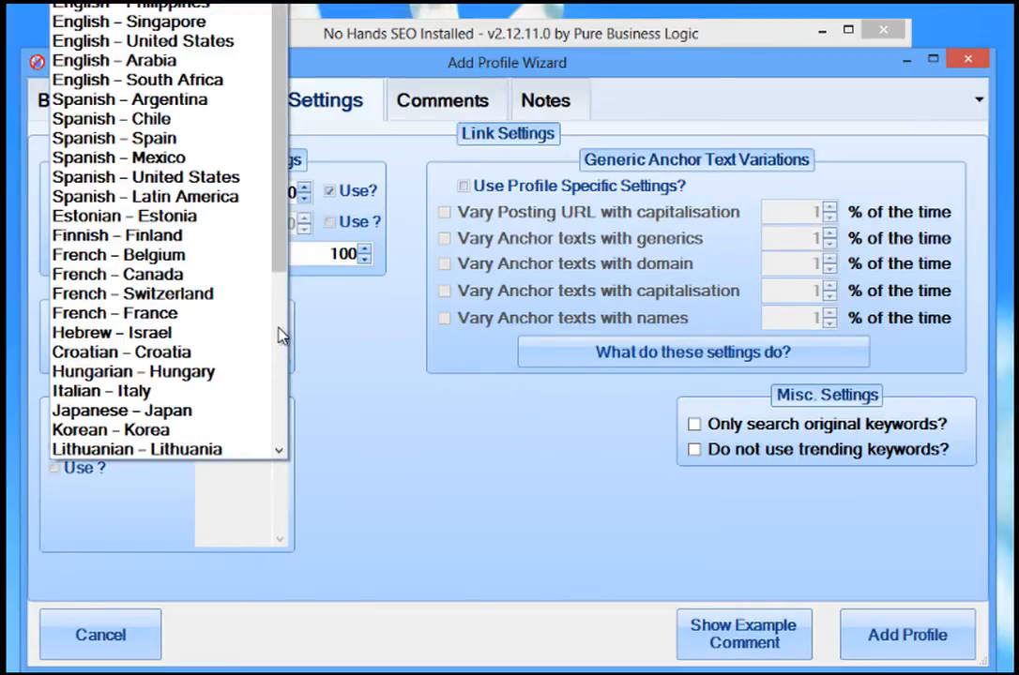
left_click_drag(275, 90, 277, 60)
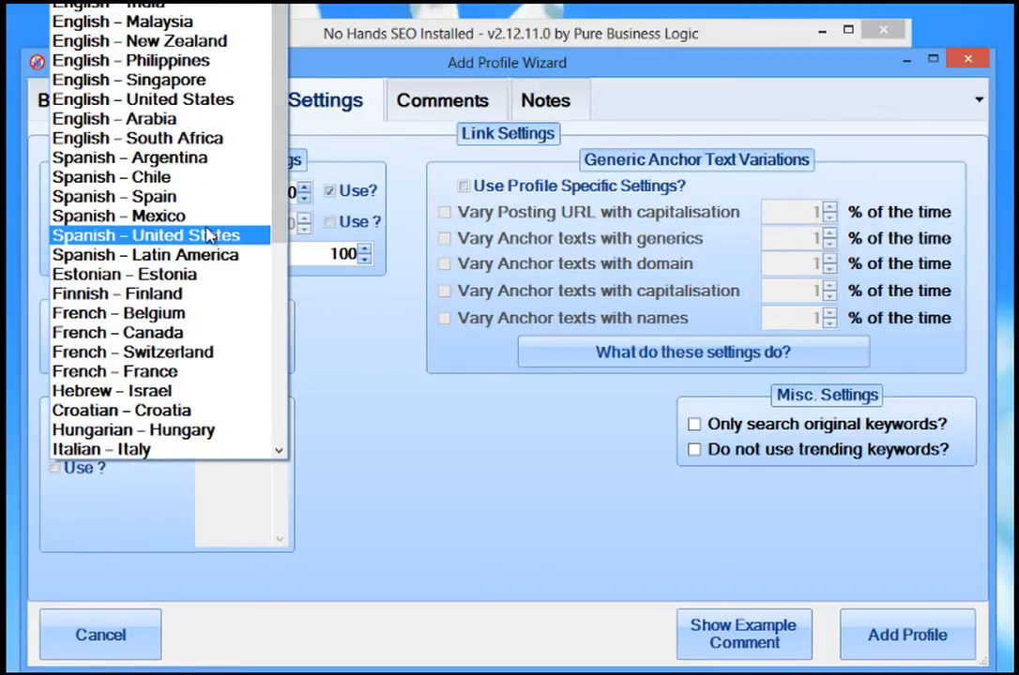
left_click(200, 110)
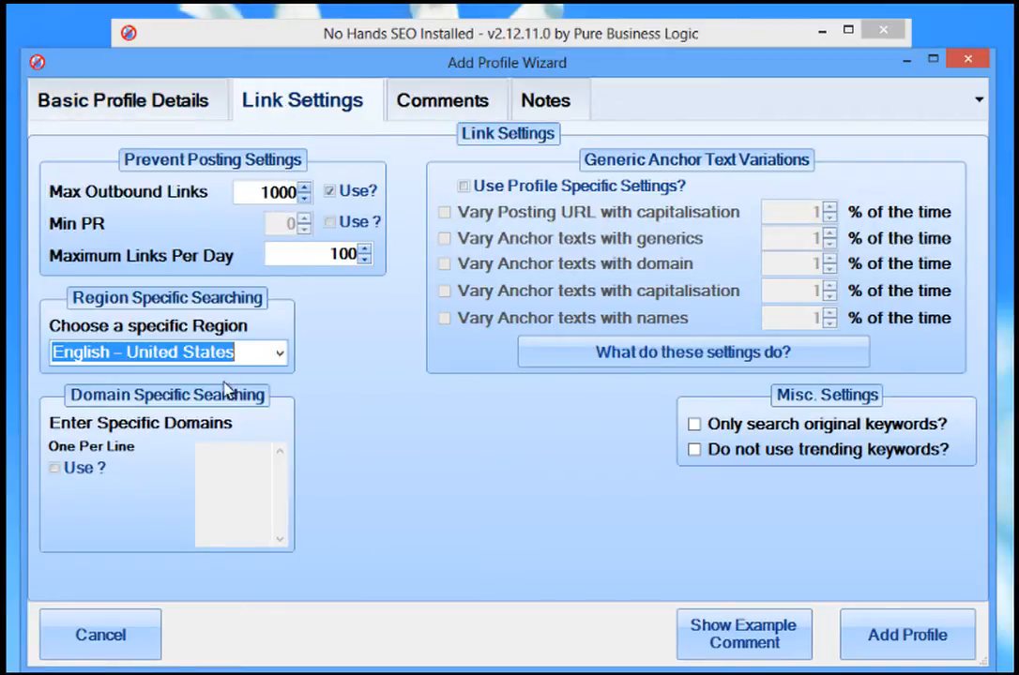
mouse_move(277, 373)
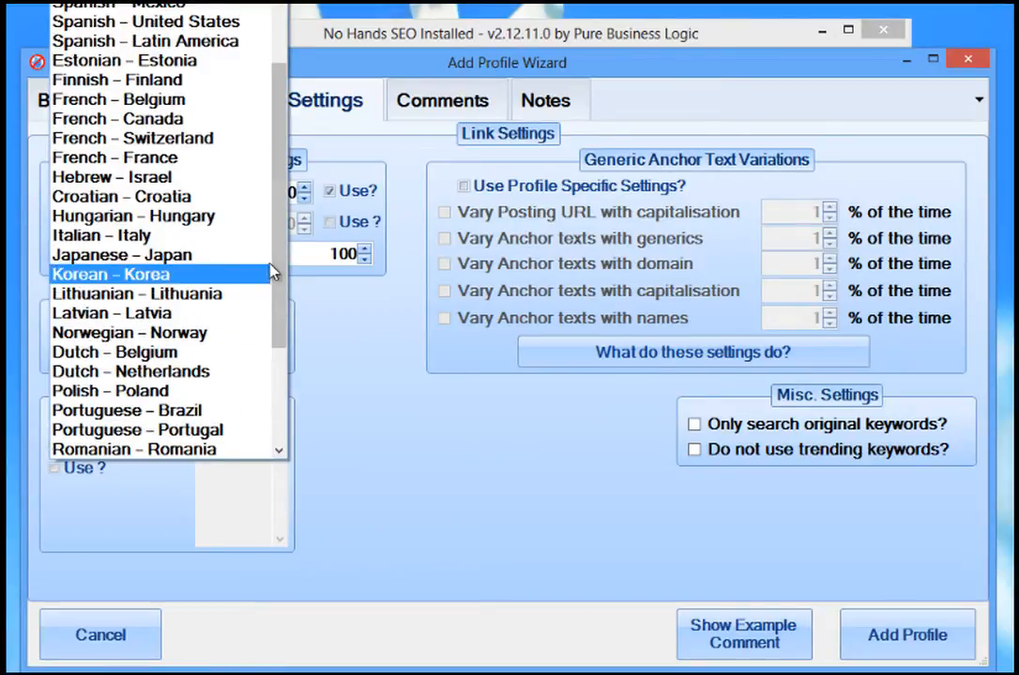
left_click_drag(280, 183, 279, 44)
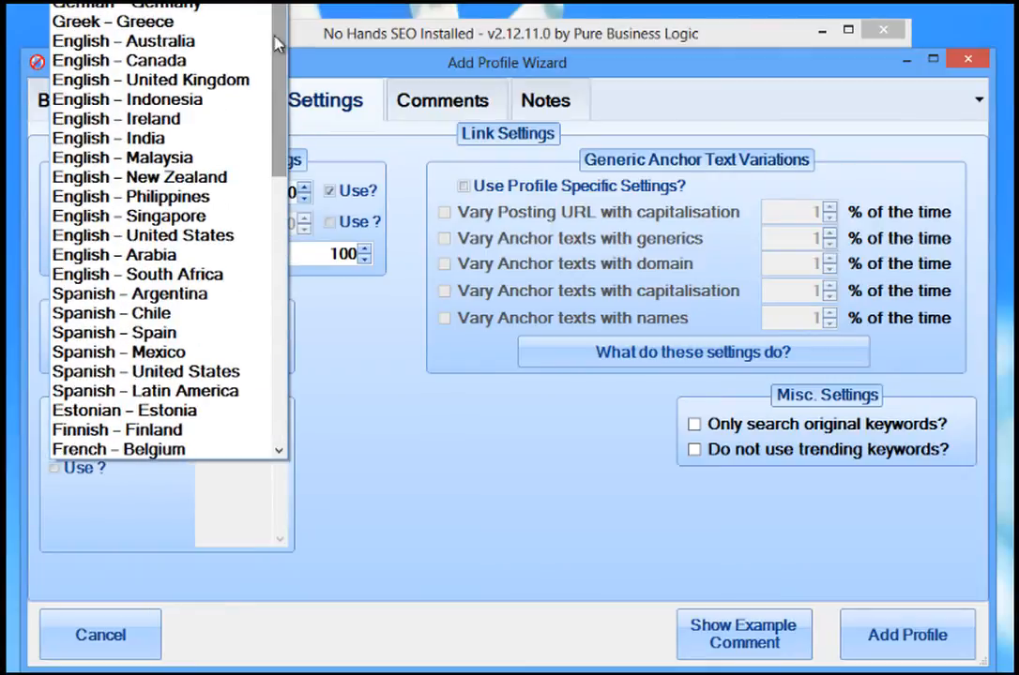
left_click(326, 383)
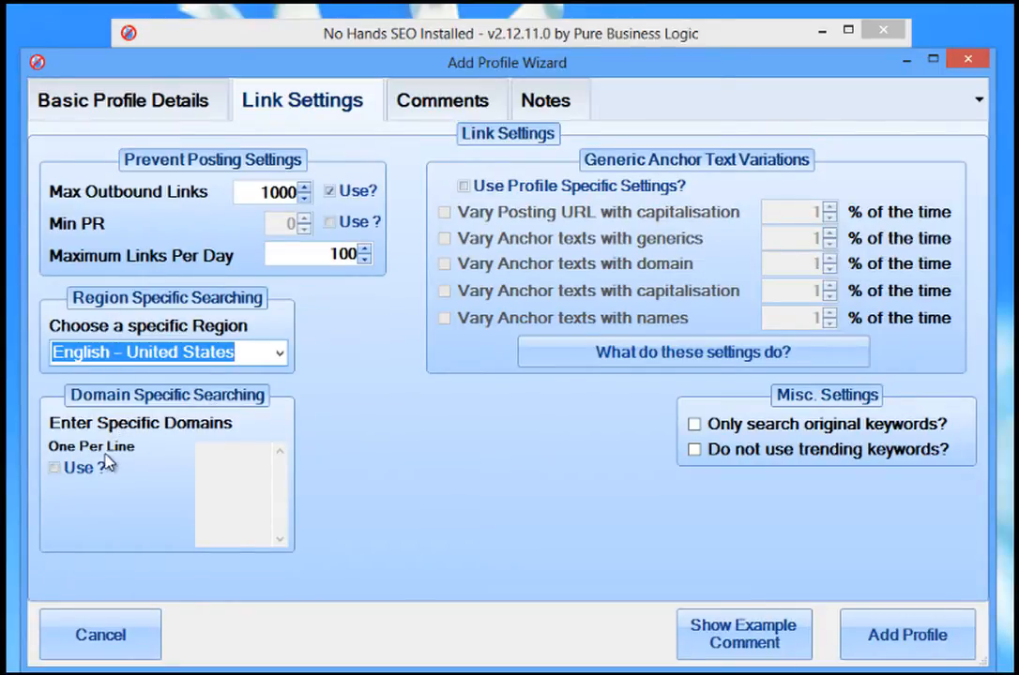
- Enable domain specific searching and list the domains .edu, .gov and .gov.uk, one per line
left_click(91, 474)
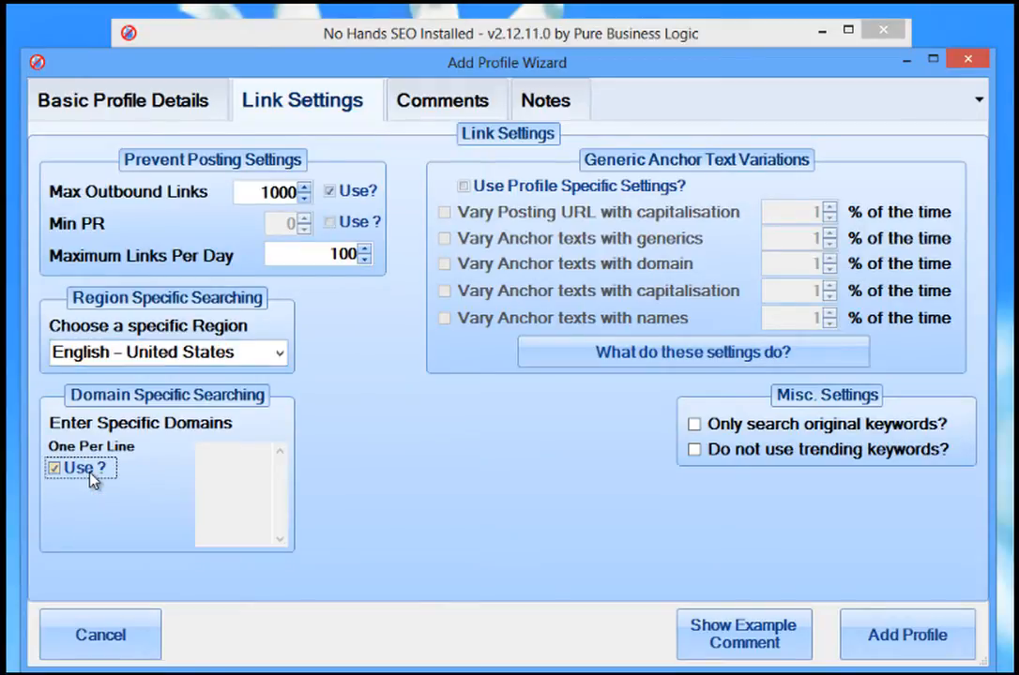
left_click(240, 473)
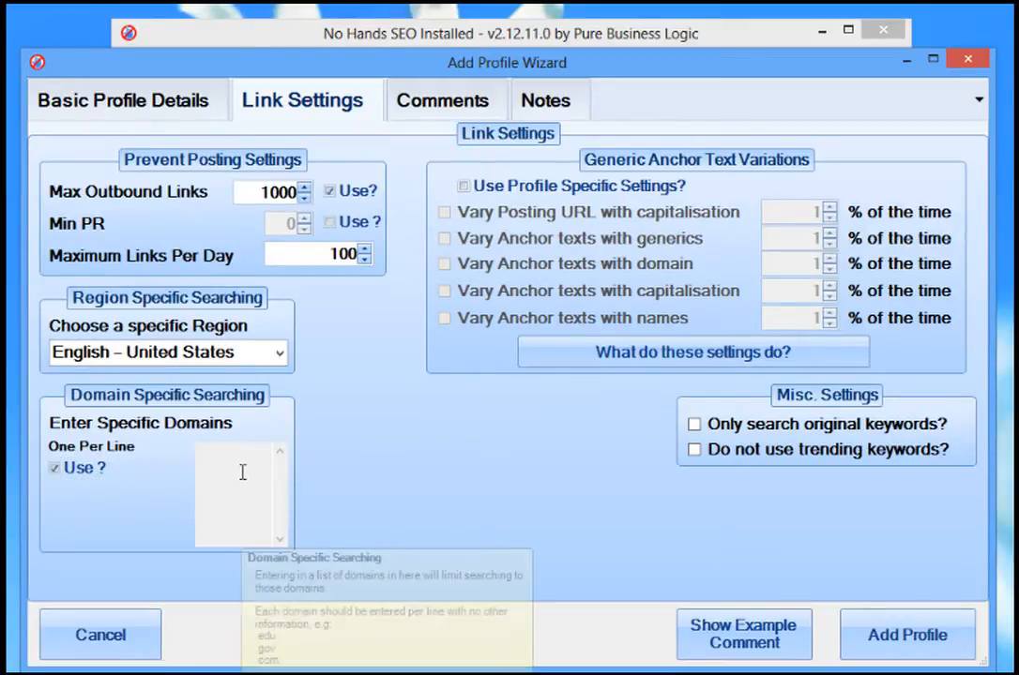
type(".edu")
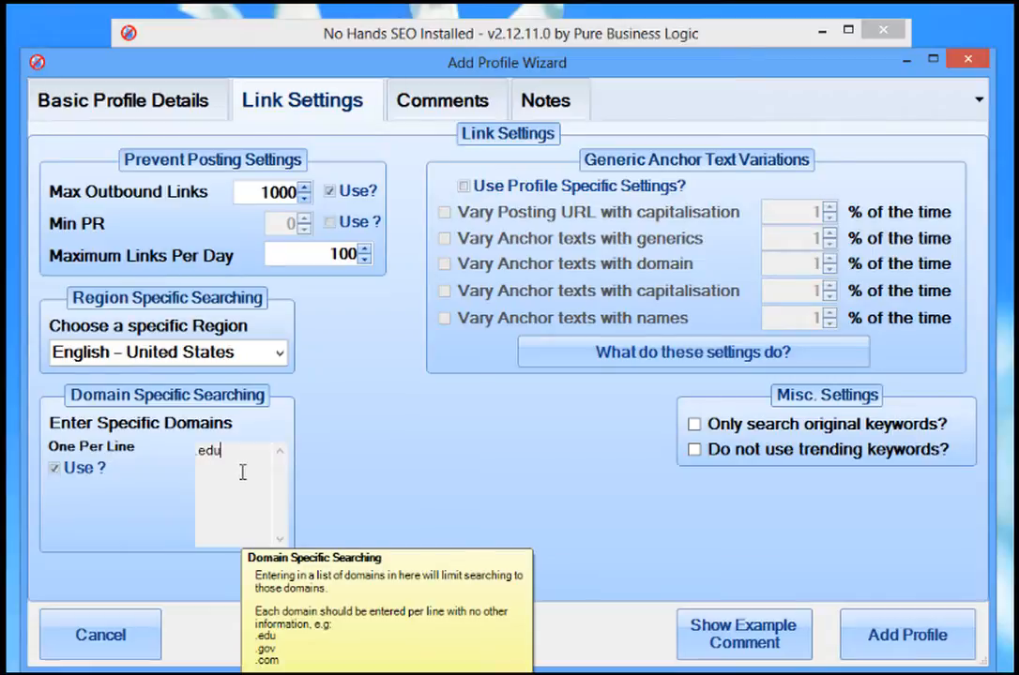
key("Return")
type(".gov")
key("Return")
type(".gov.uk")
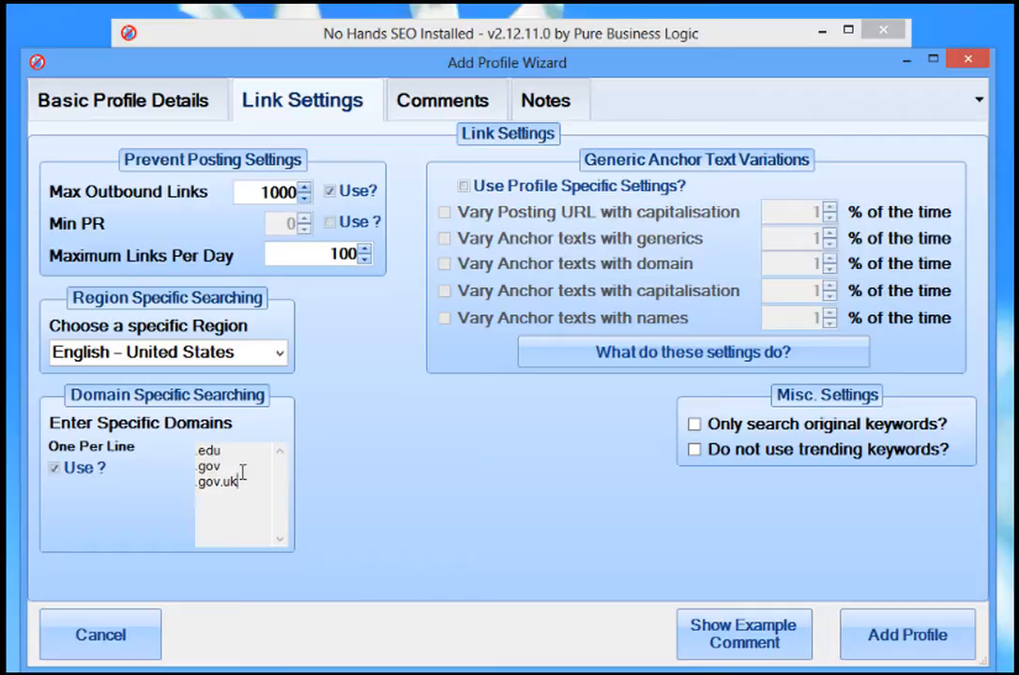
- Append ",.gov" to the .edu line of the specific domains list, and restore that line to .edu
key("Up")
key("Up")
type(",.gov")
key("shift+Left")
key("shift+Left")
key("shift+Left")
key("shift+Left")
key("shift+Left")
key("shift+Left")
key("shift+Left")
key("shift+Left")
key("shift+Left")
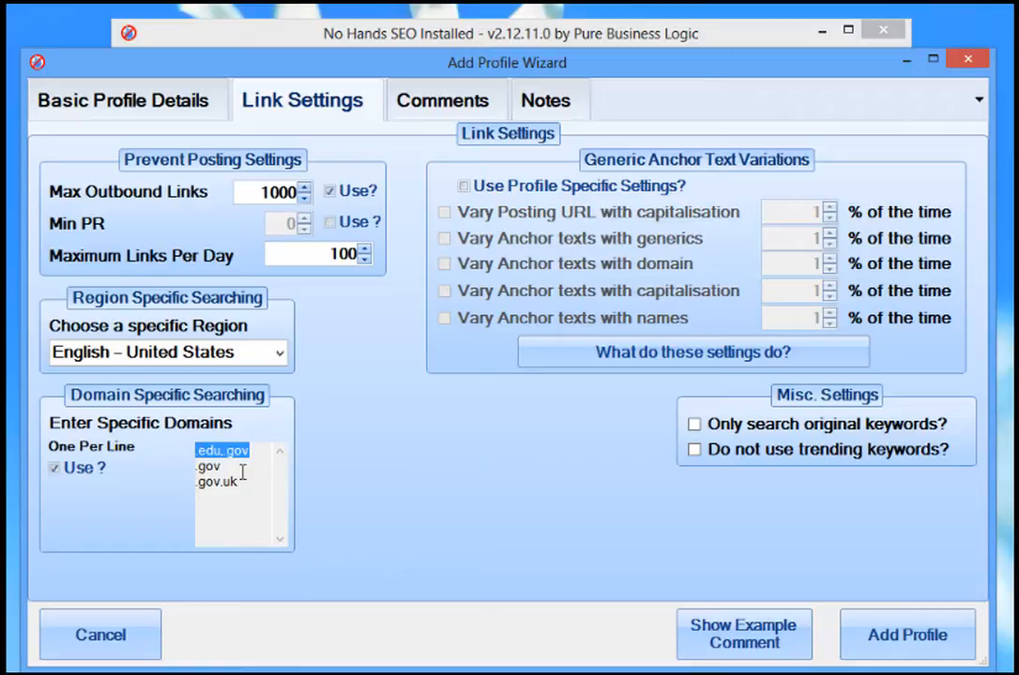
type(".edu")
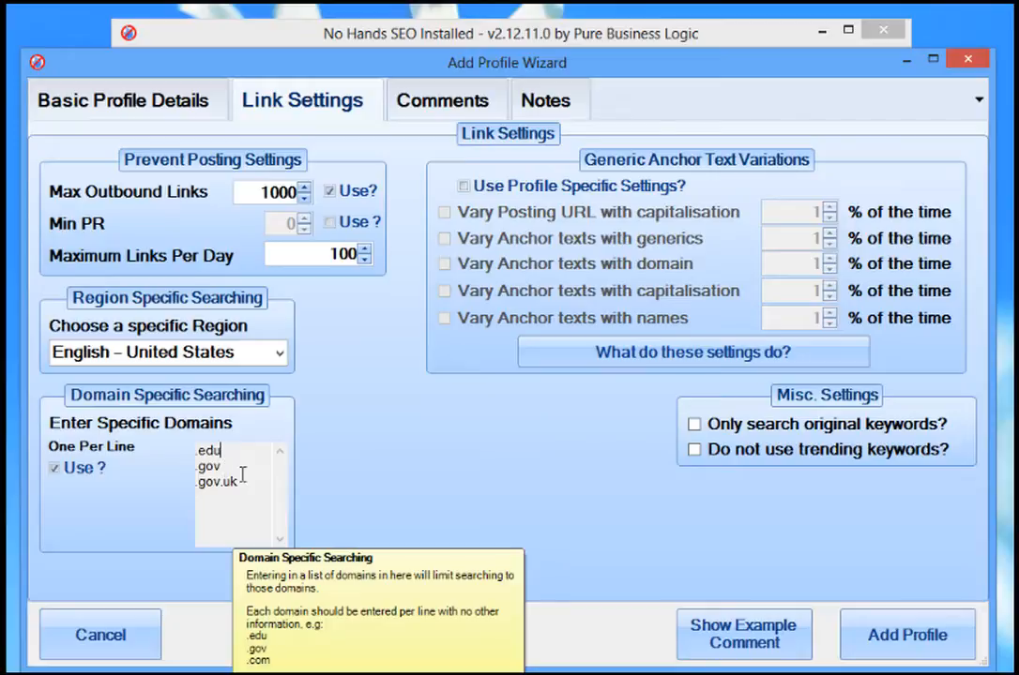
- Clear the specific domains list and turn off domain specific searching
key("ctrl+a")
key("Delete")
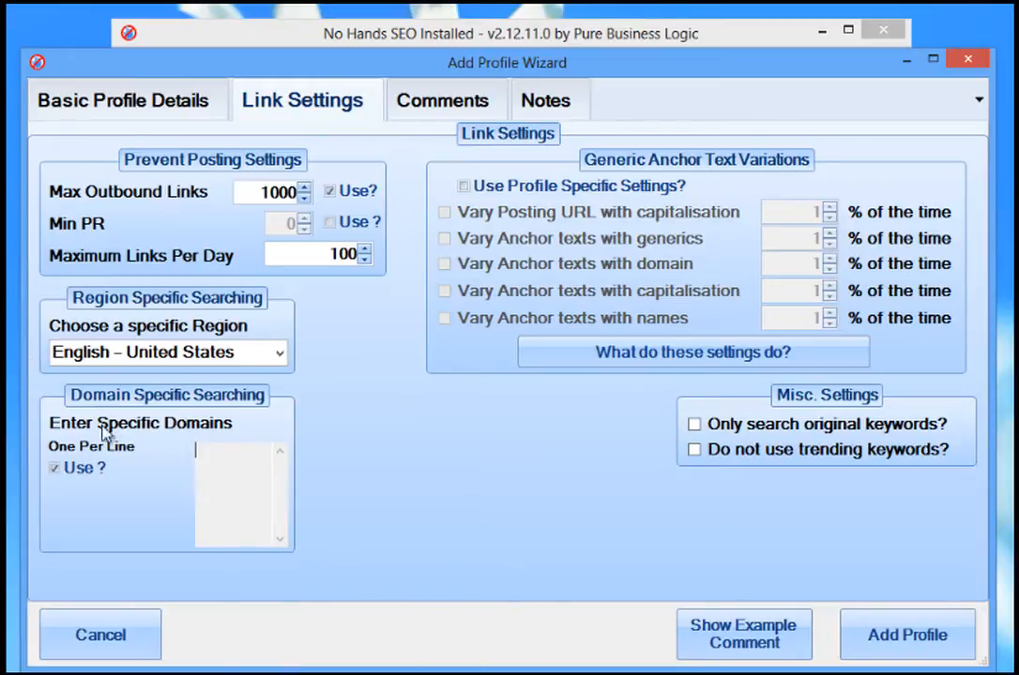
left_click(54, 468)
- Enable profile specific settings for the generic anchor text variations
left_click(616, 188)
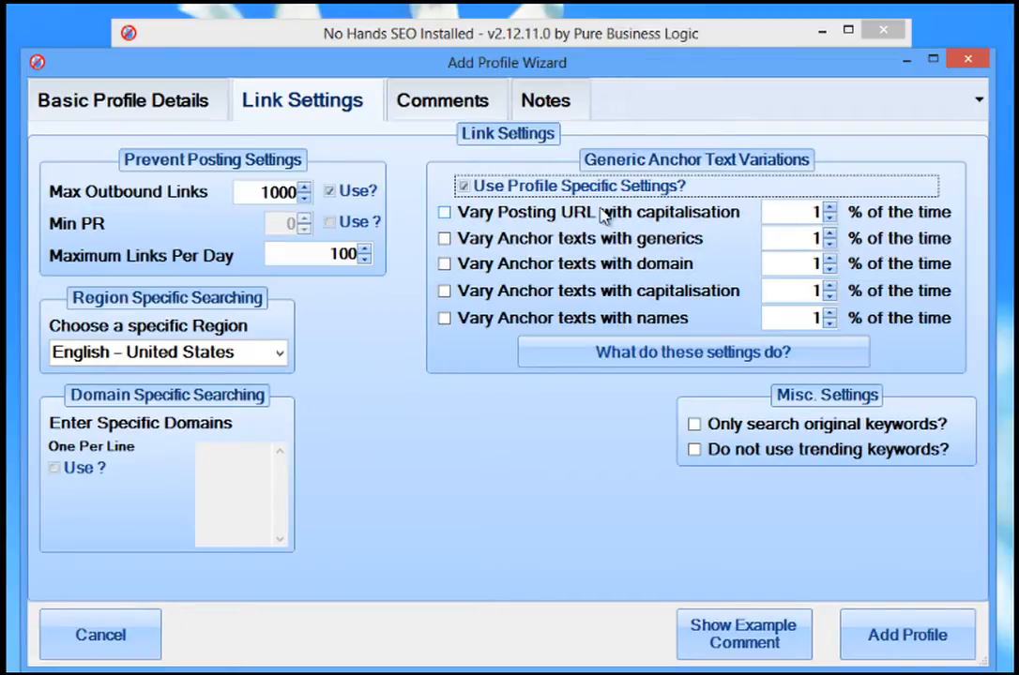
left_click(522, 186)
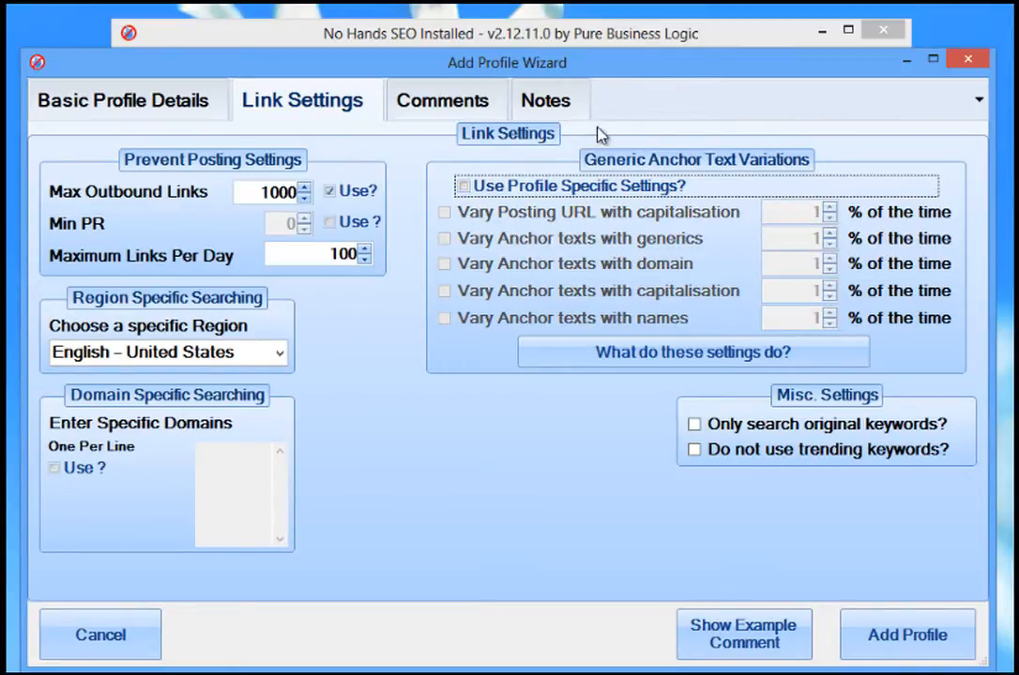
left_click(464, 186)
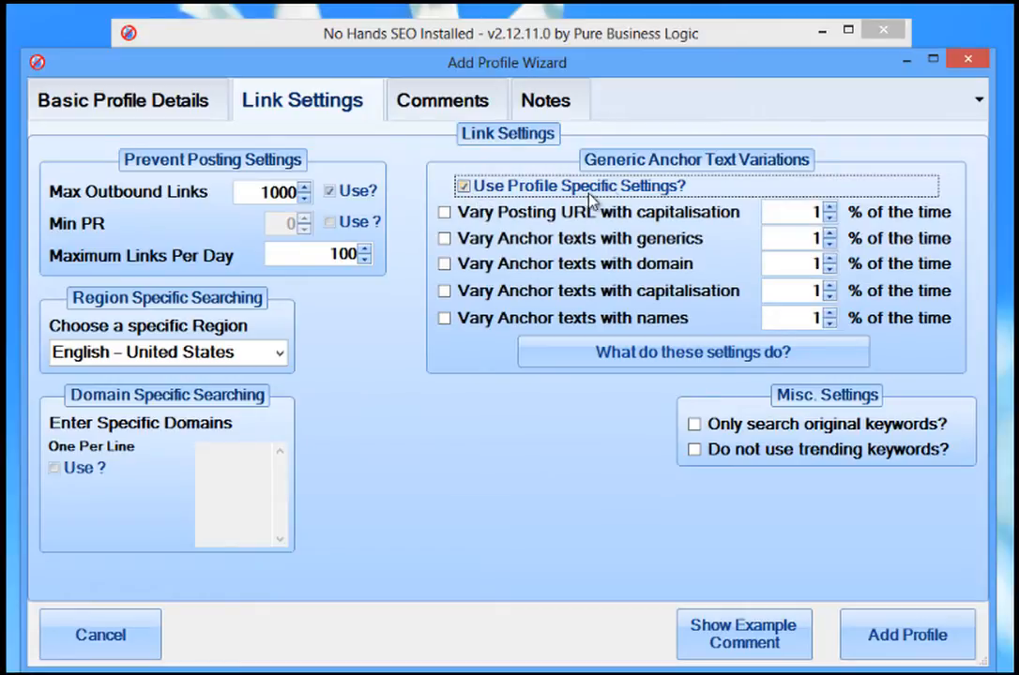
- Enable all five generic anchor text variation options, and disable them again
left_click(444, 213)
left_click(444, 238)
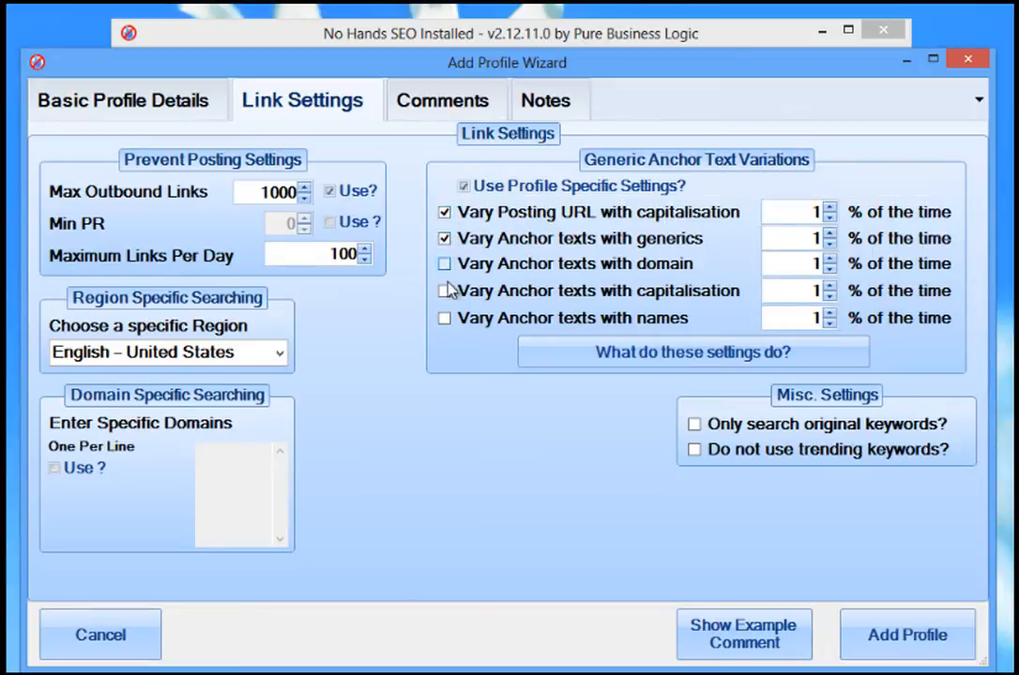
left_click(444, 264)
left_click(445, 291)
left_click(444, 318)
left_click(447, 213)
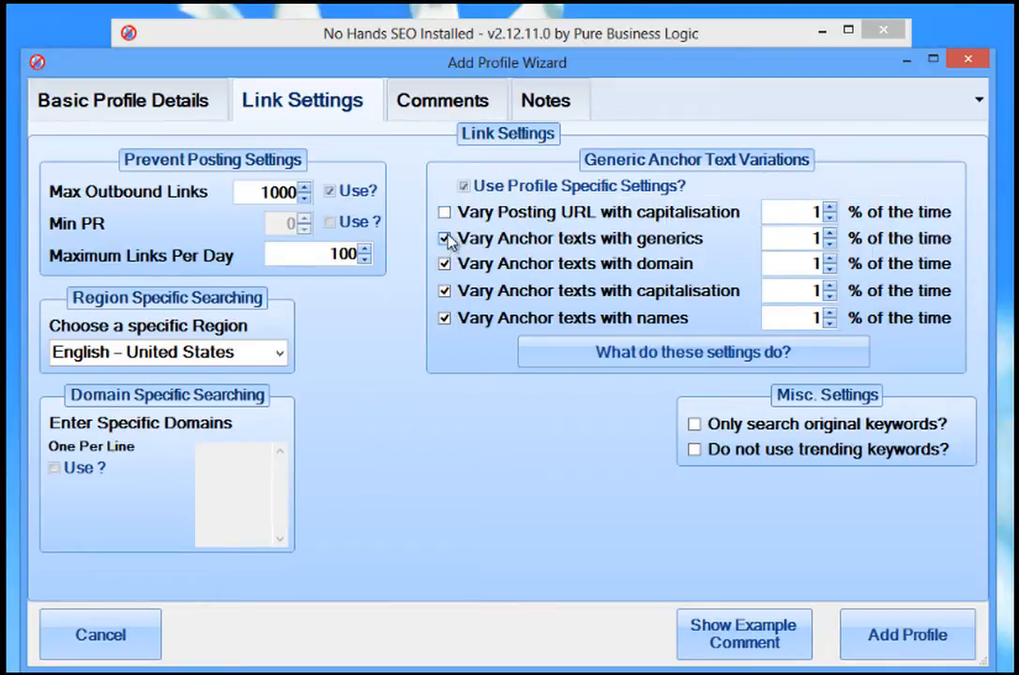
left_click(450, 239)
left_click(446, 264)
left_click(445, 320)
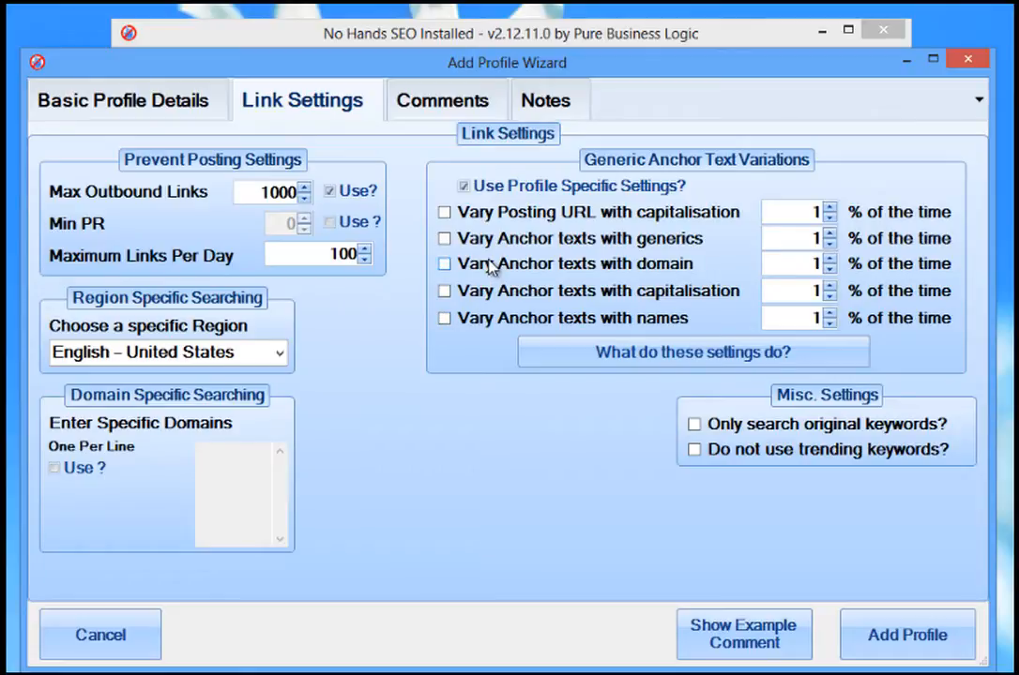
- Enable variation of the posting URL with capitalisation and of anchor texts with generics, domain, capitalisation and names
left_click(472, 212)
left_click(473, 239)
left_click(474, 264)
left_click(476, 291)
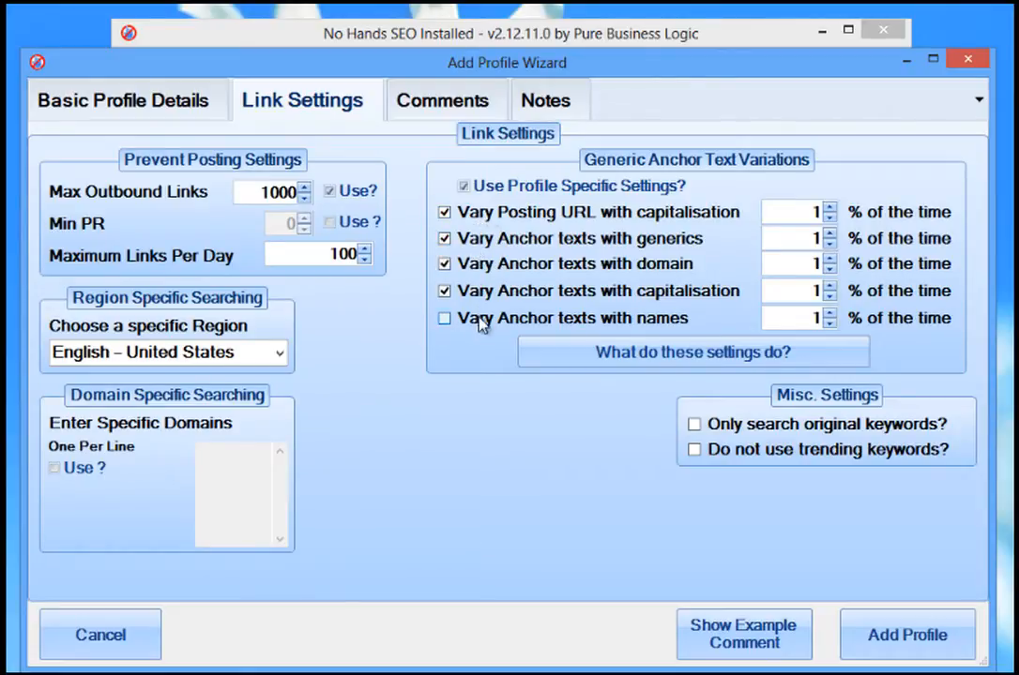
left_click(479, 320)
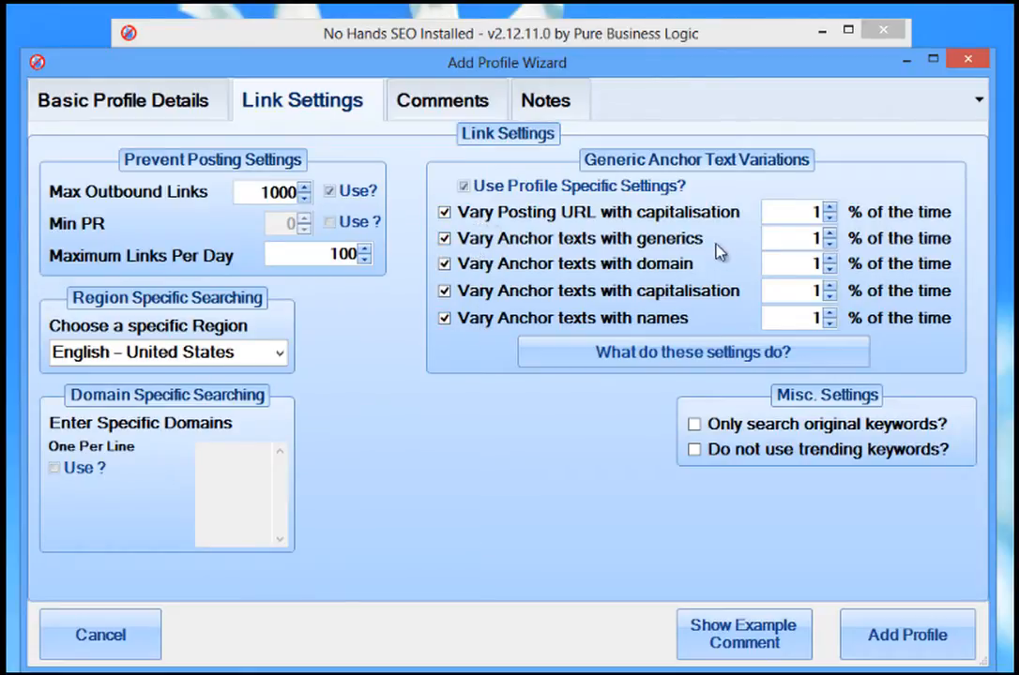
- Set all five generic anchor text variation frequencies to 20% of the time
double_click(807, 212)
double_click(812, 240)
double_click(812, 265)
double_click(812, 292)
double_click(812, 319)
left_click(798, 206)
type("0")
double_click(805, 238)
type("20")
double_click(800, 271)
type("20")
double_click(800, 293)
type("20")
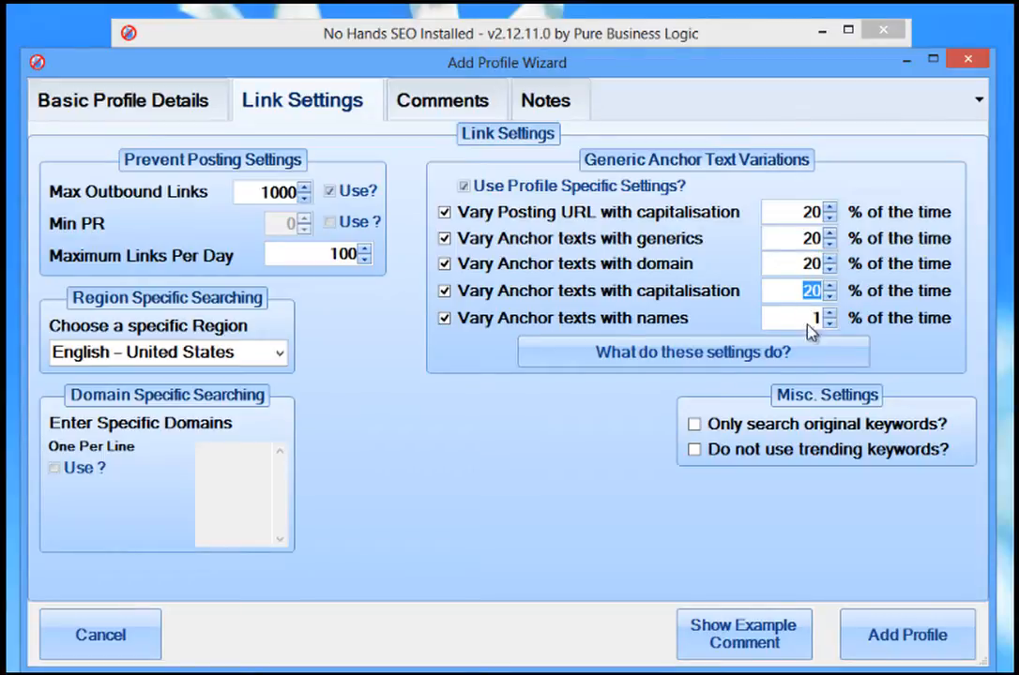
double_click(807, 319)
type("20")
- Raise all five generic anchor text variation frequencies to 50% of the time
double_click(807, 213)
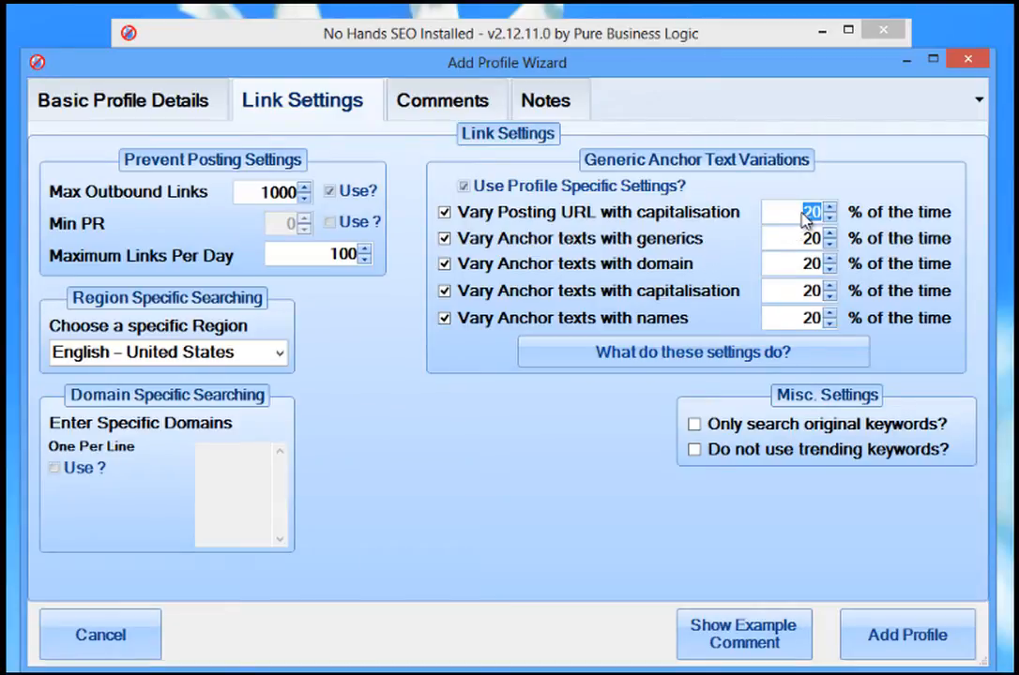
type("50")
double_click(809, 241)
type("50")
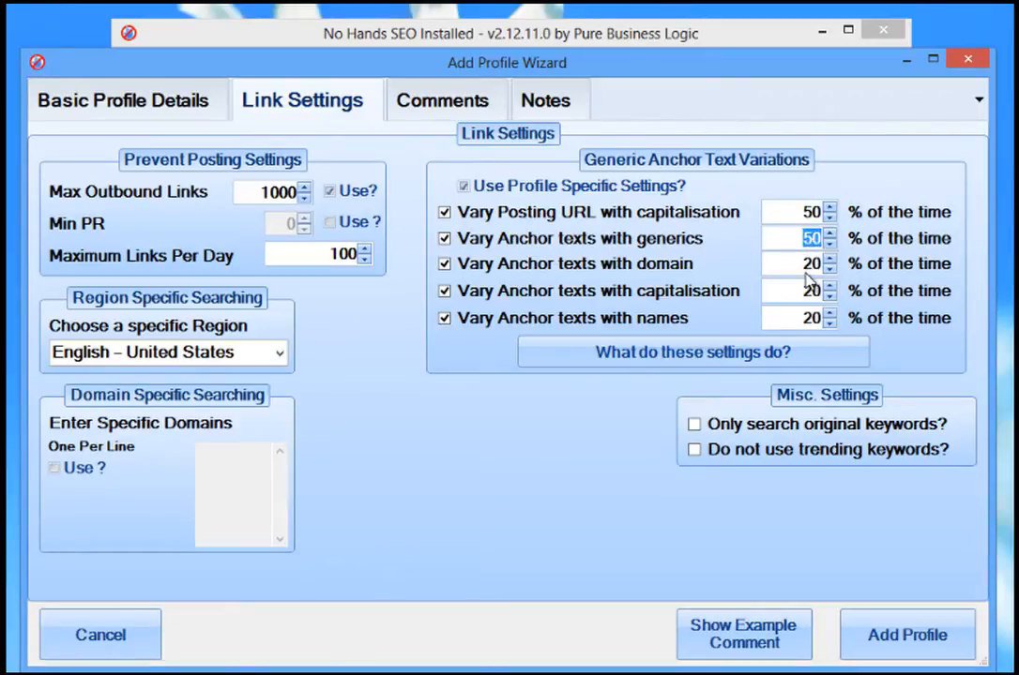
double_click(808, 268)
type("50")
double_click(805, 296)
type("50")
double_click(805, 319)
type("50")
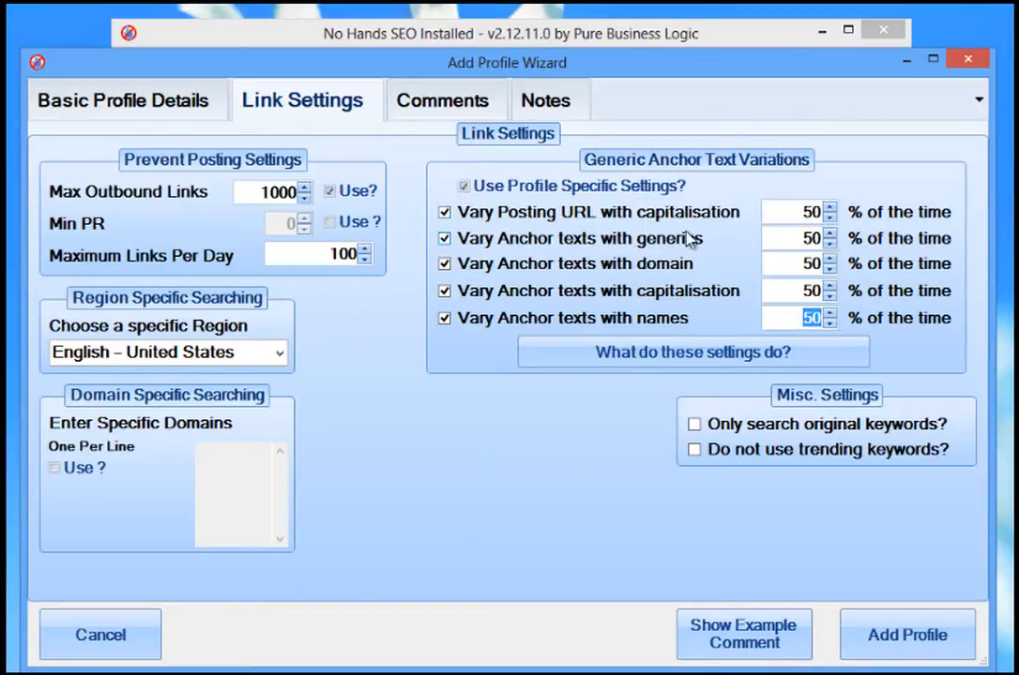
- Set all five variation frequencies to 10% of the time and turn off varying the posting URL with capitalisation
left_click(791, 217)
type("10")
left_click(800, 240)
type("10")
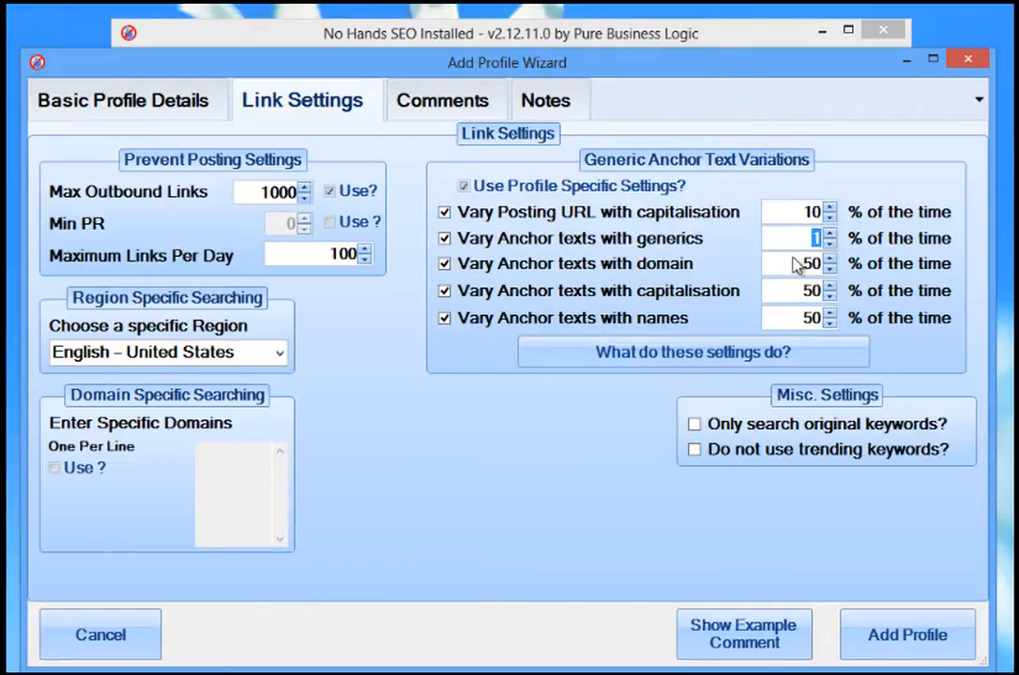
left_click(796, 266)
type("10")
left_click(803, 296)
type("10")
left_click(795, 319)
type("10")
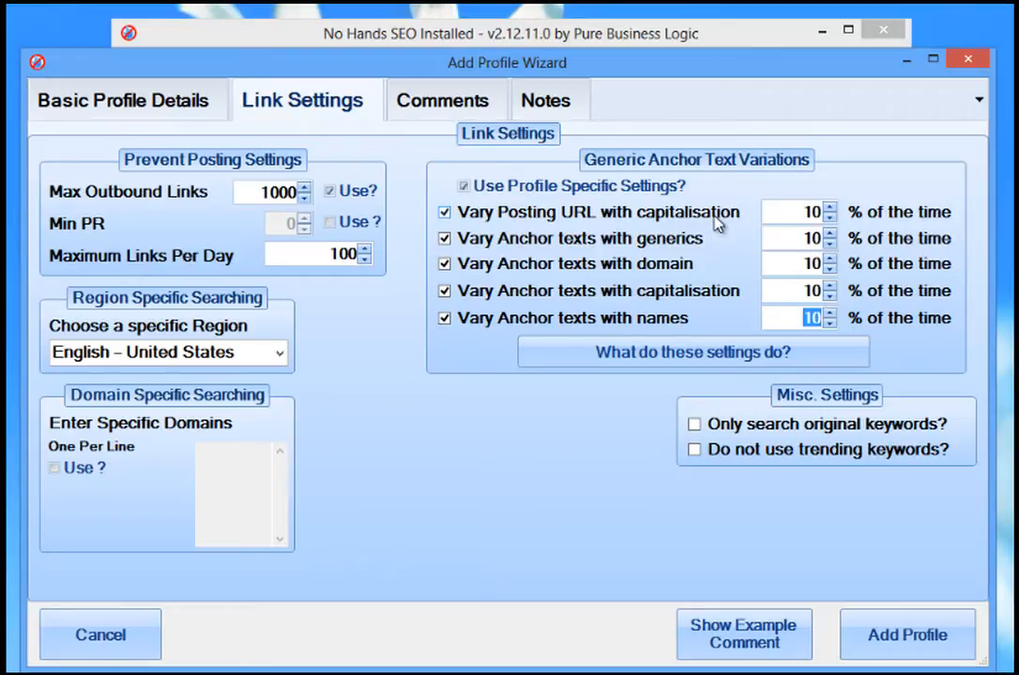
left_click(525, 216)
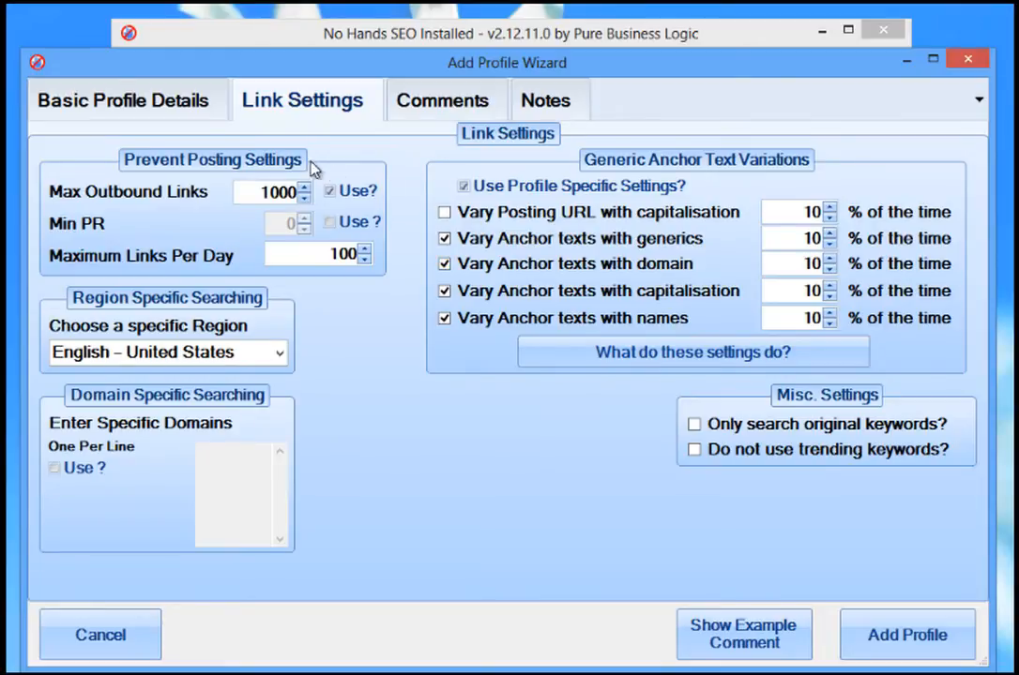
- Examine the domain portion of the first blog update URL among the page addresses against the domain anchor text variation
left_click(155, 103)
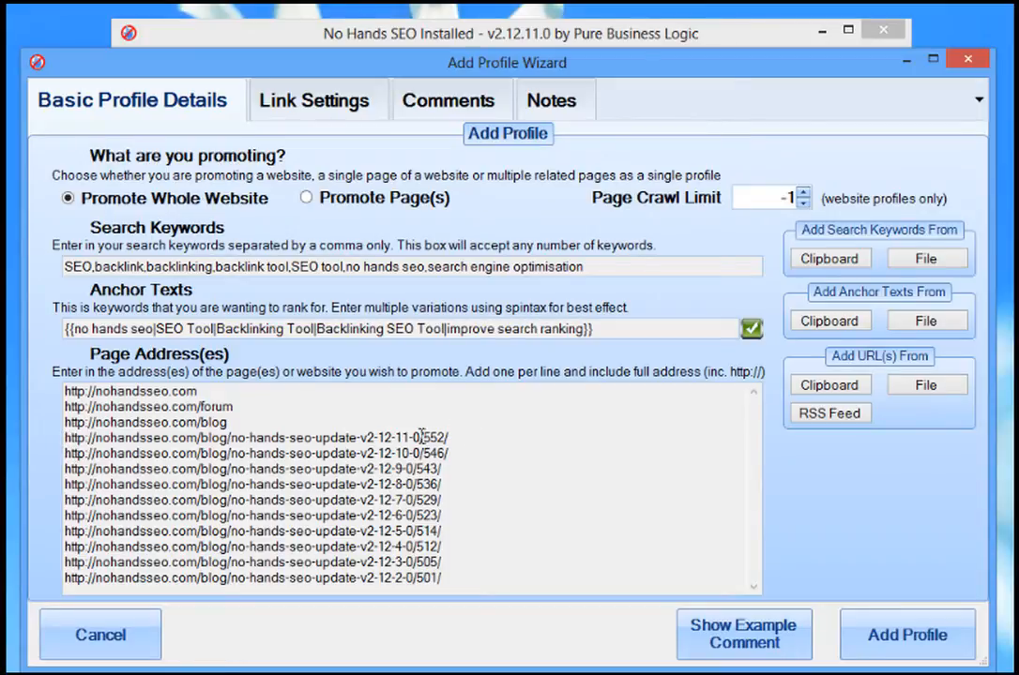
left_click_drag(450, 437, 63, 437)
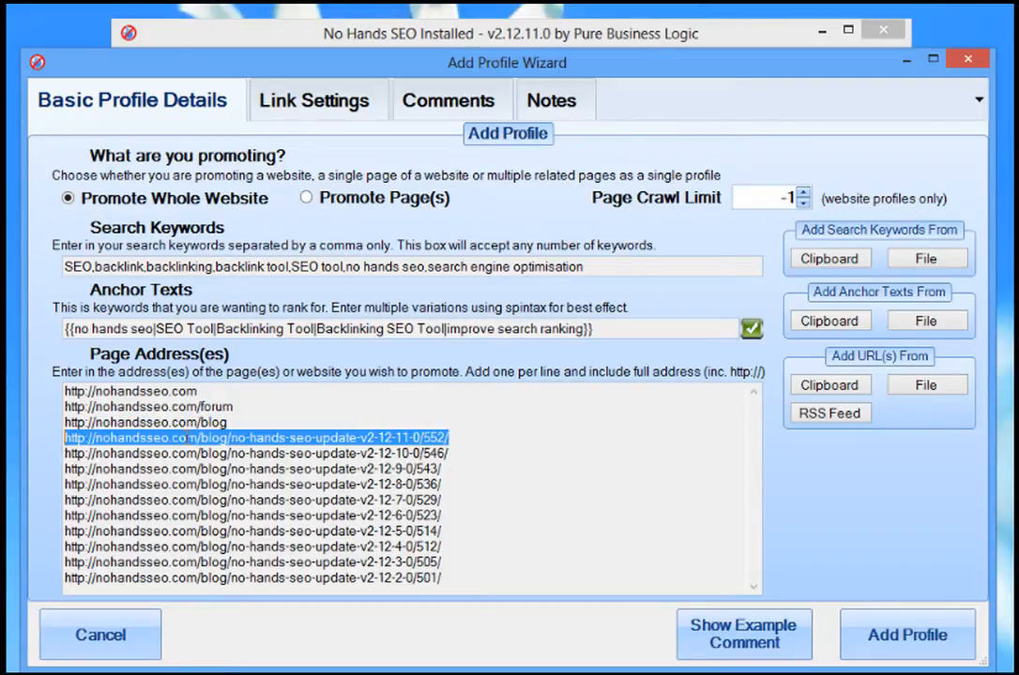
left_click_drag(197, 437, 92, 438)
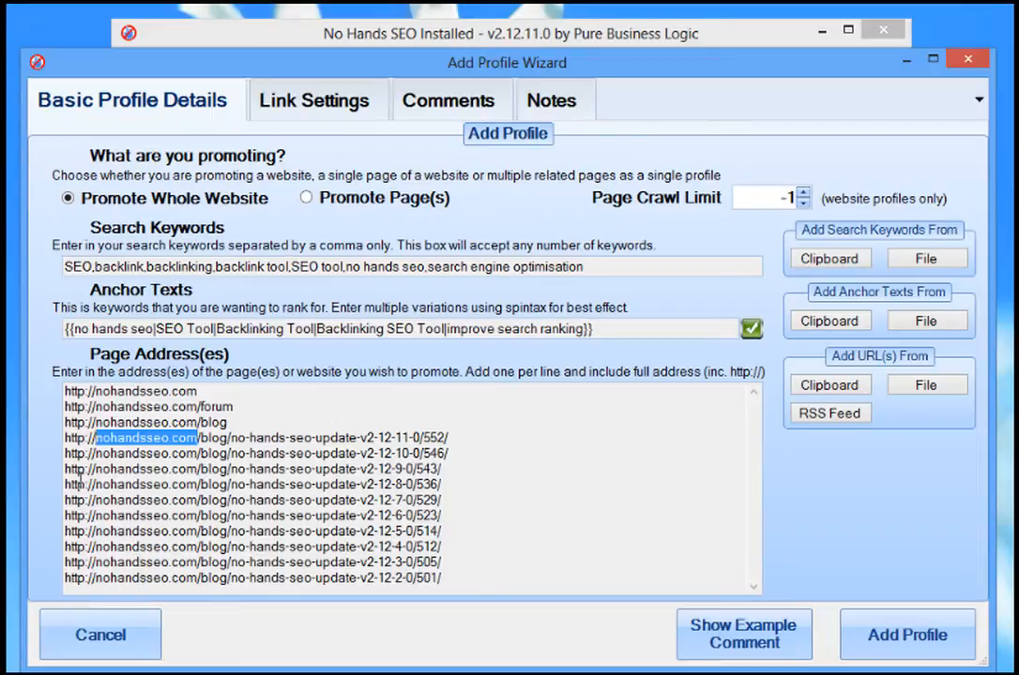
left_click(338, 106)
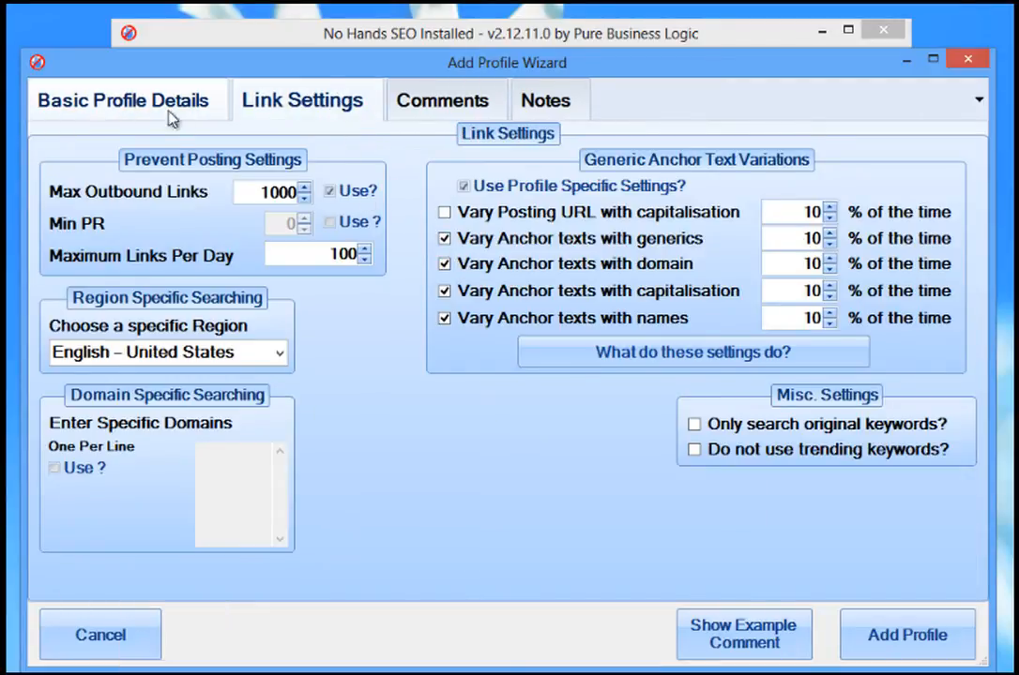
left_click(149, 96)
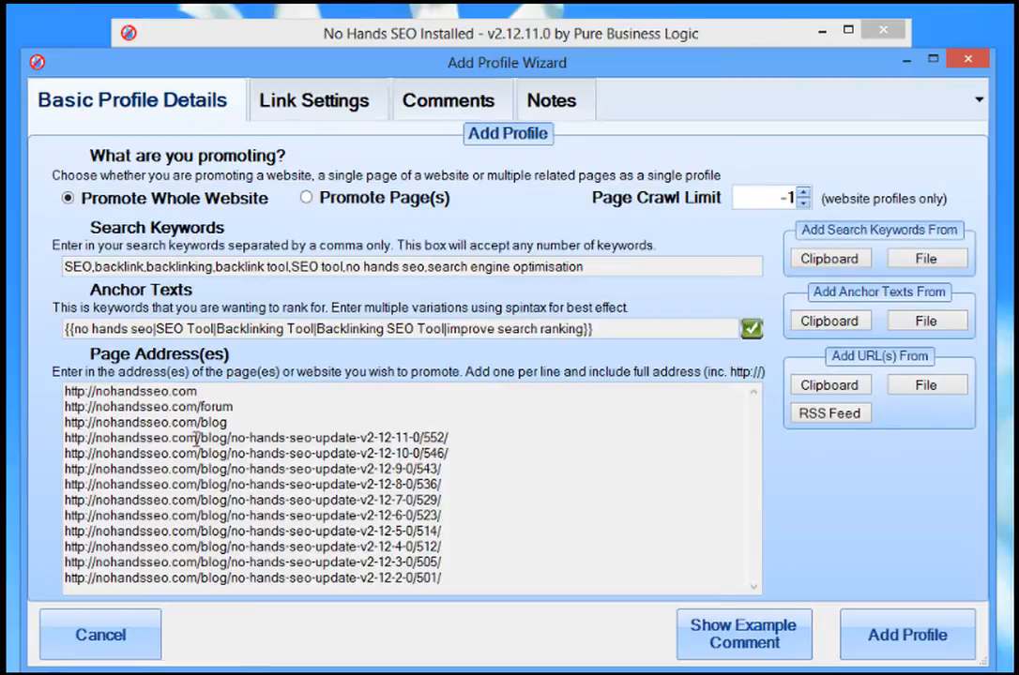
left_click_drag(197, 438, 97, 438)
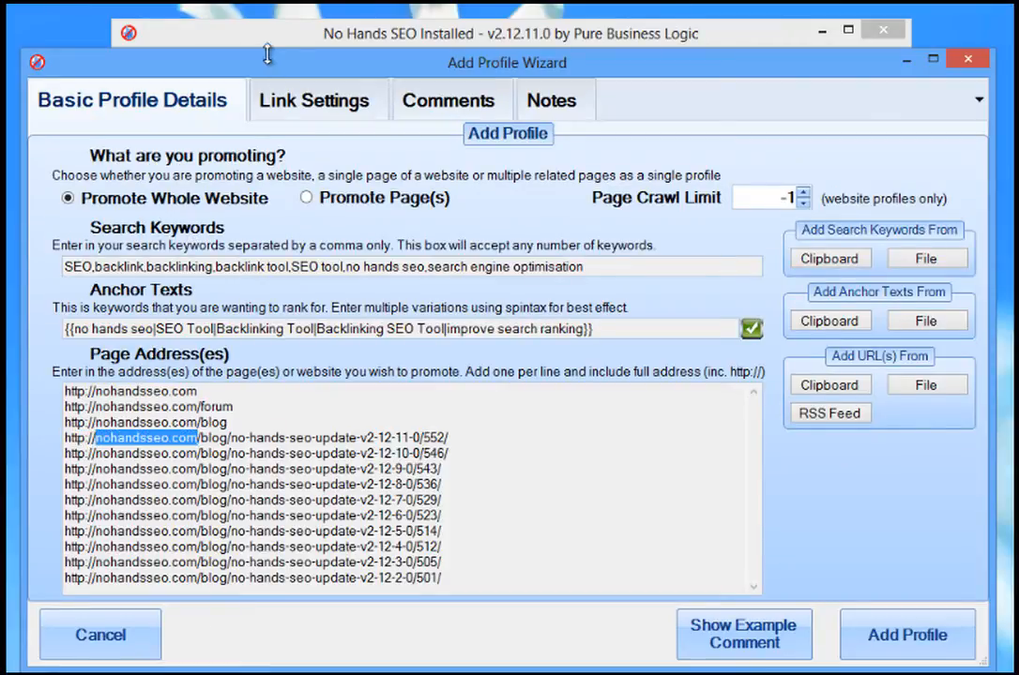
left_click(298, 103)
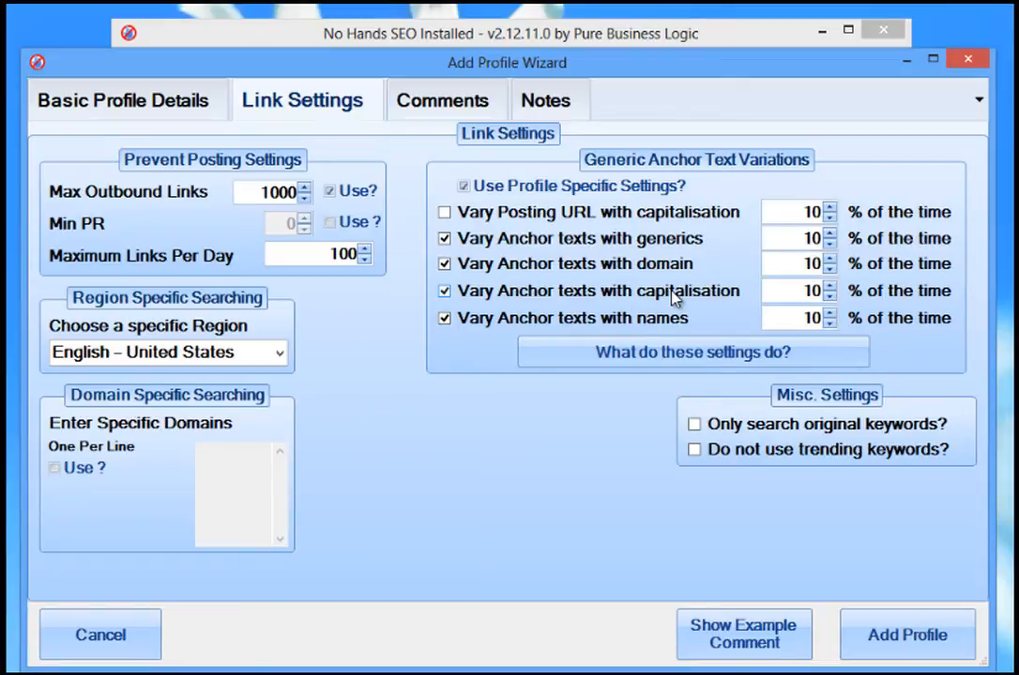
- Examine the "no hands seo" and "SEO Tool" anchor texts in the basic profile details
left_click(121, 97)
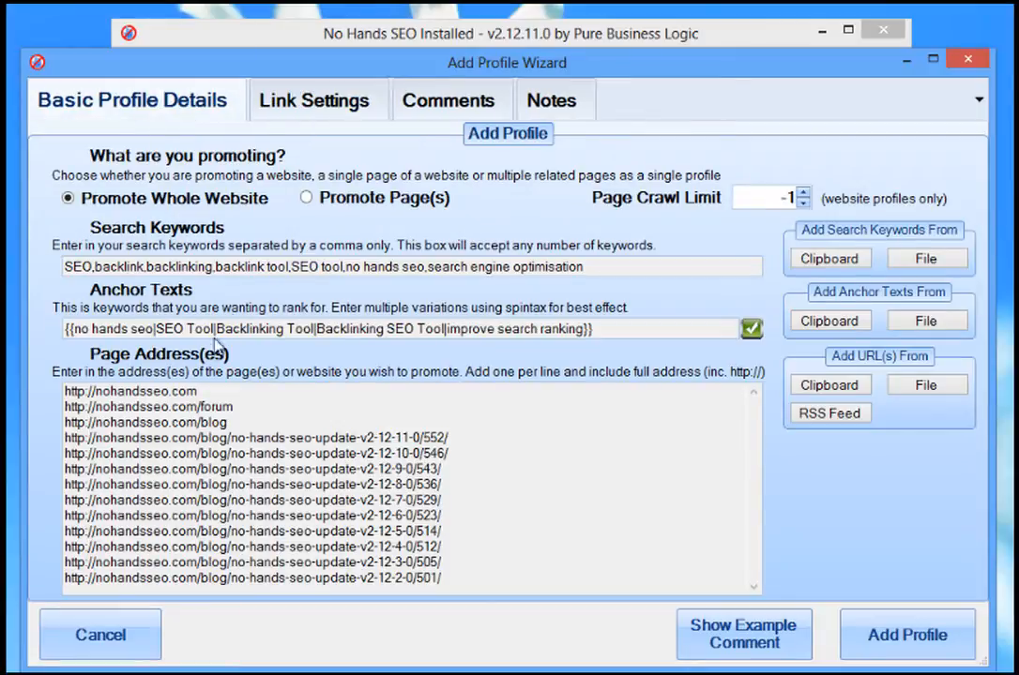
left_click_drag(74, 329, 153, 329)
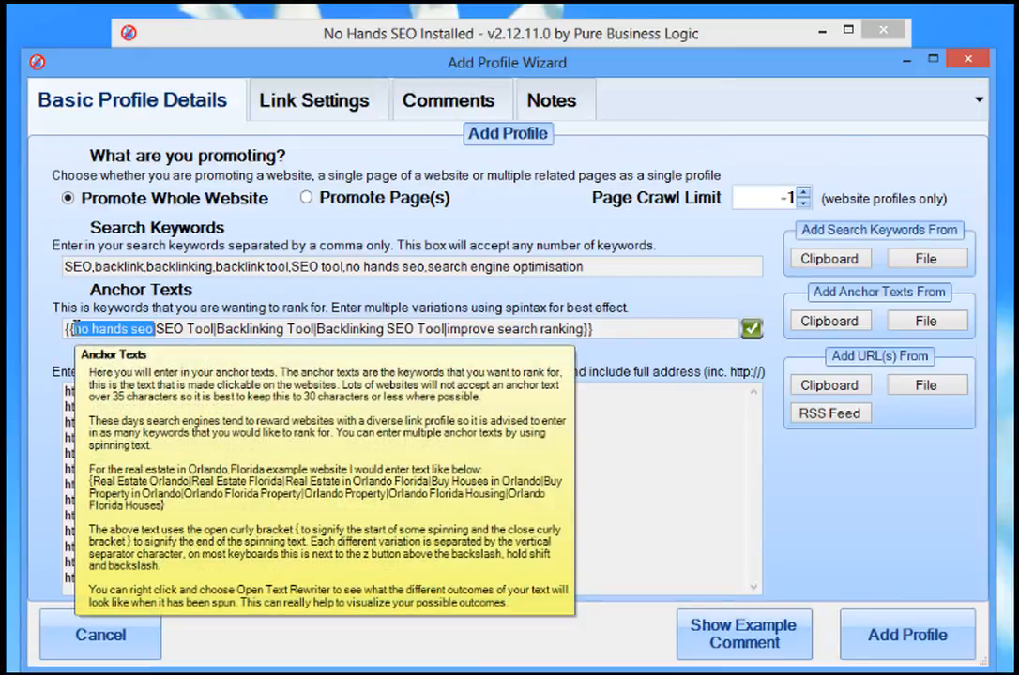
left_click_drag(73, 328, 138, 329)
left_click(135, 329)
left_click(95, 329)
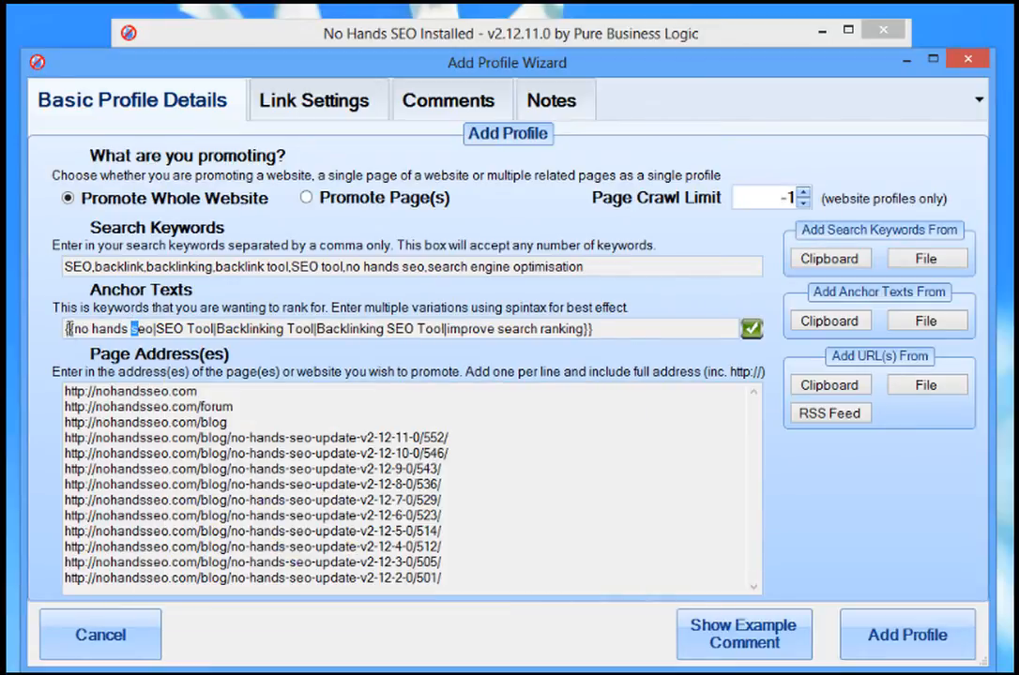
left_click(73, 329)
left_click_drag(73, 329, 214, 329)
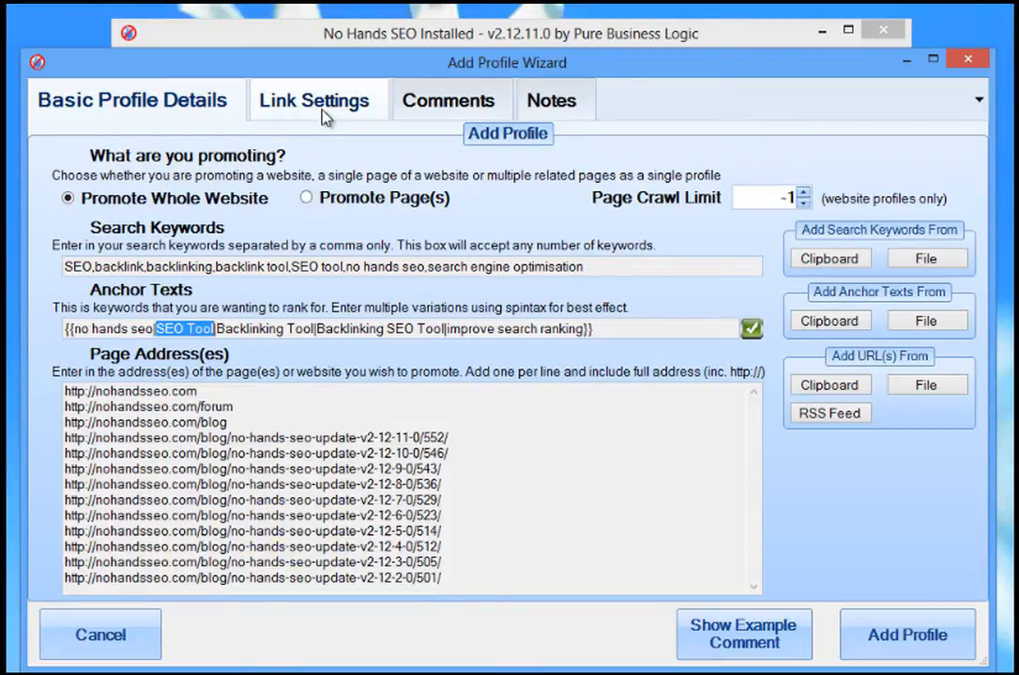
left_click(322, 112)
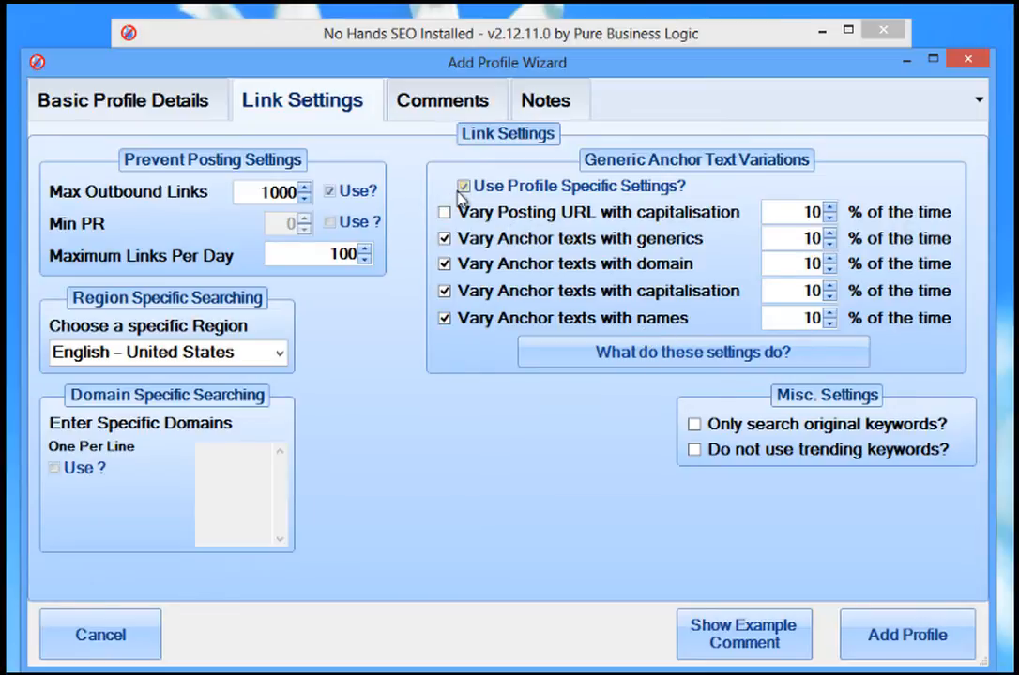
- Turn off the profile specific anchor text settings and enable both miscellaneous options, original keywords only and no trending keywords
mouse_move(460, 197)
left_click(462, 188)
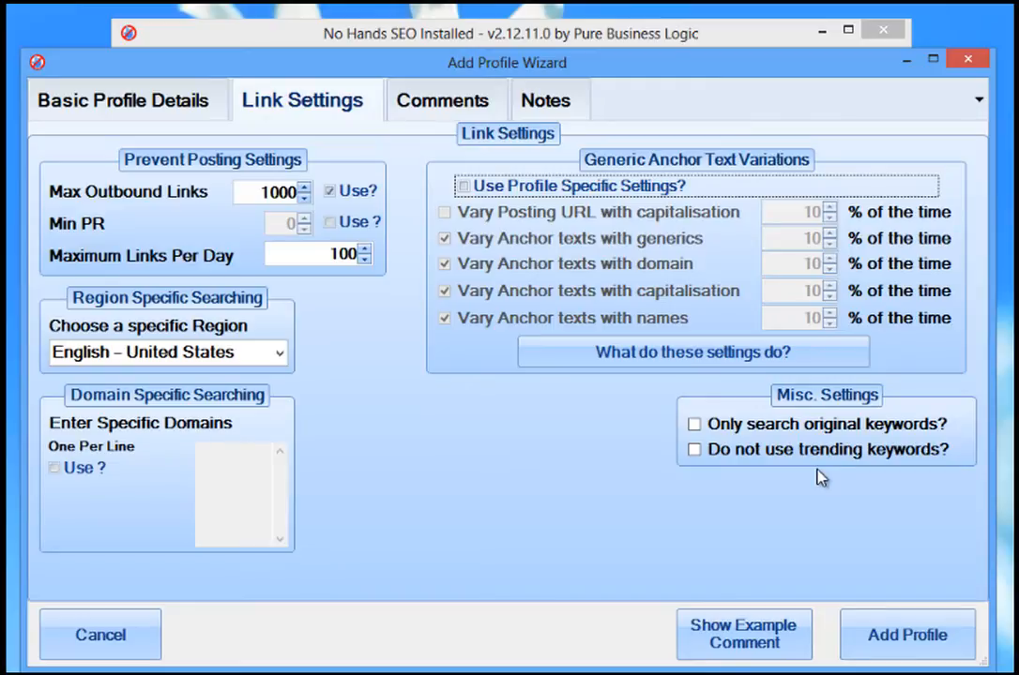
left_click(695, 451)
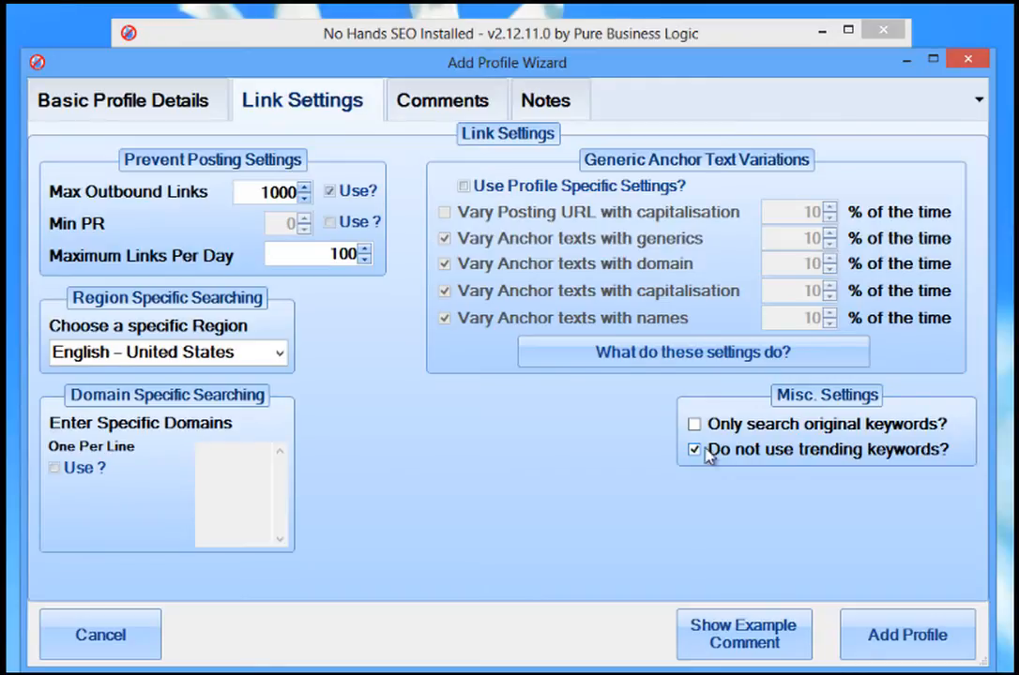
mouse_move(841, 455)
left_click(694, 425)
- Review the list of search keywords in the basic profile details alongside the original and trending keyword options
left_click(125, 109)
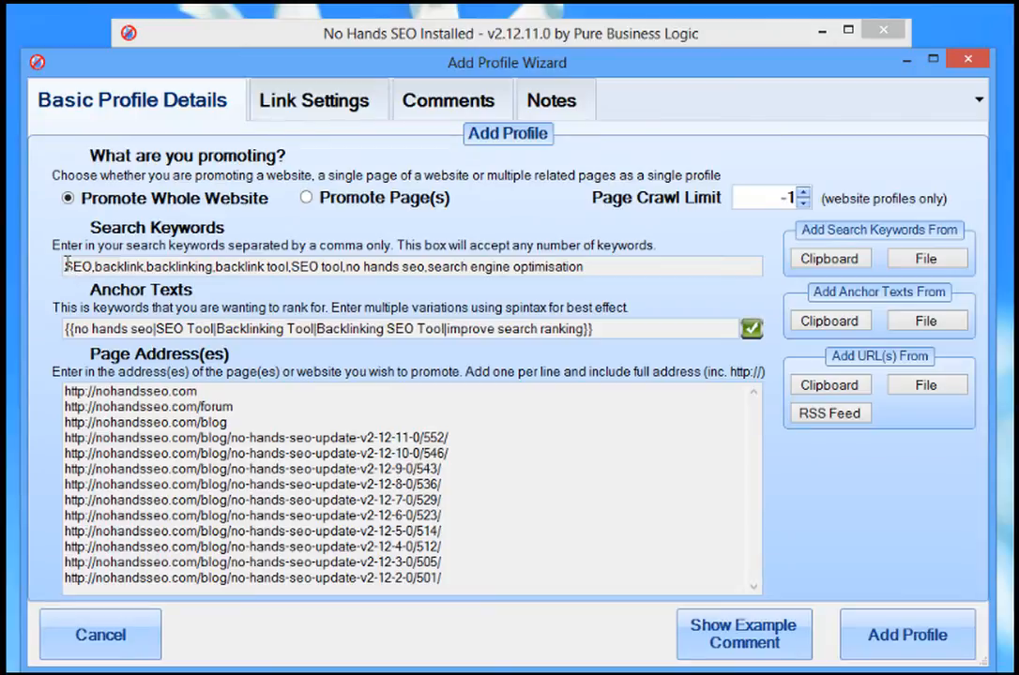
mouse_move(65, 266)
left_mouse_down()
mouse_move(589, 267)
mouse_move(64, 267)
left_mouse_up()
left_click(591, 267)
left_click(628, 265)
left_click(284, 101)
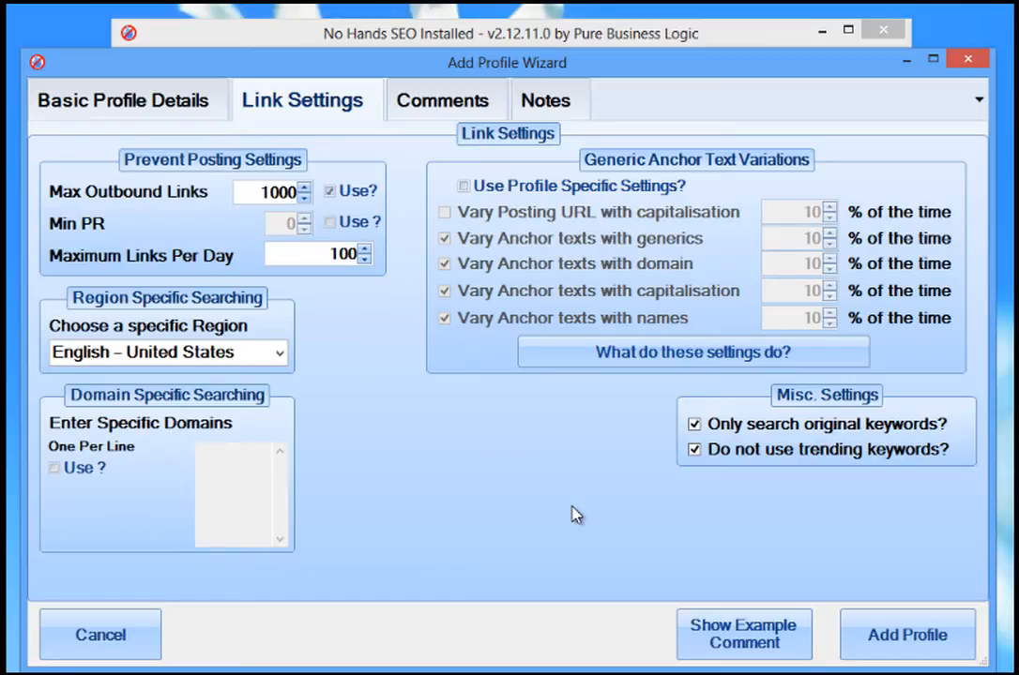
left_click(173, 101)
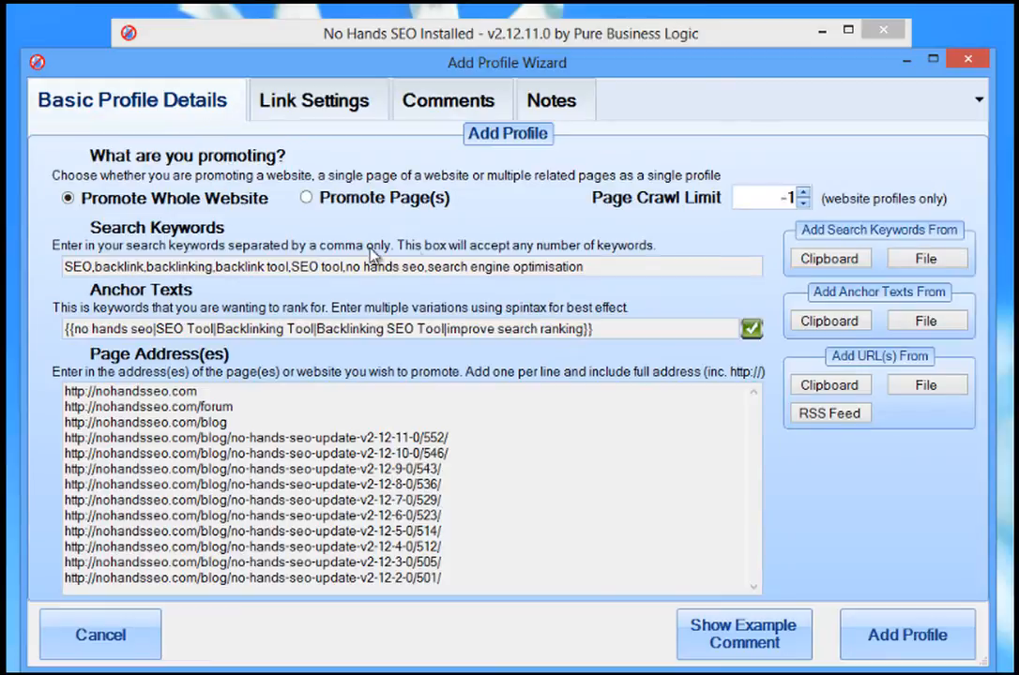
- Turn off the options for searching only original keywords and for not using trending keywords in the link settings
left_click(323, 104)
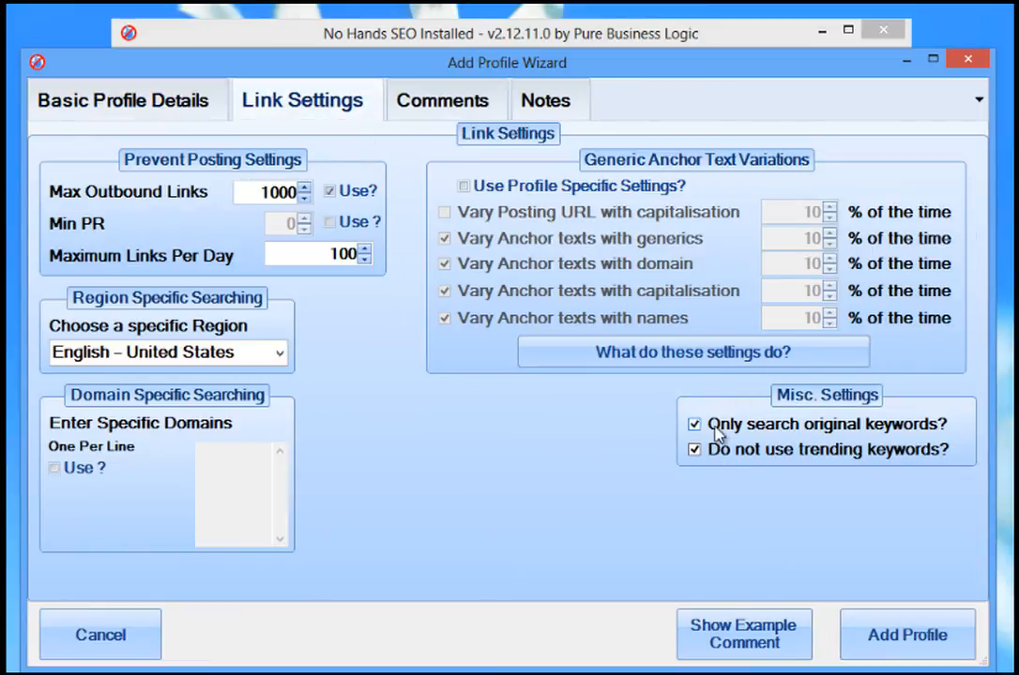
mouse_move(720, 424)
left_click(695, 424)
left_click(694, 451)
mouse_move(696, 460)
- Review the basic profile details, the comments and the link settings of the new profile
left_click(165, 109)
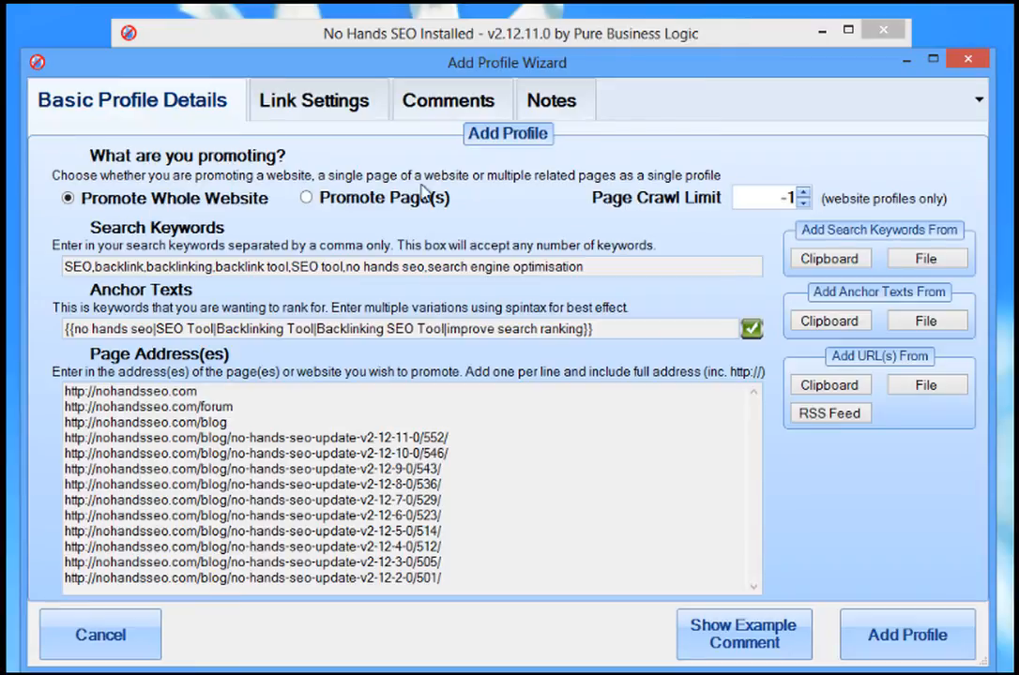
mouse_move(271, 210)
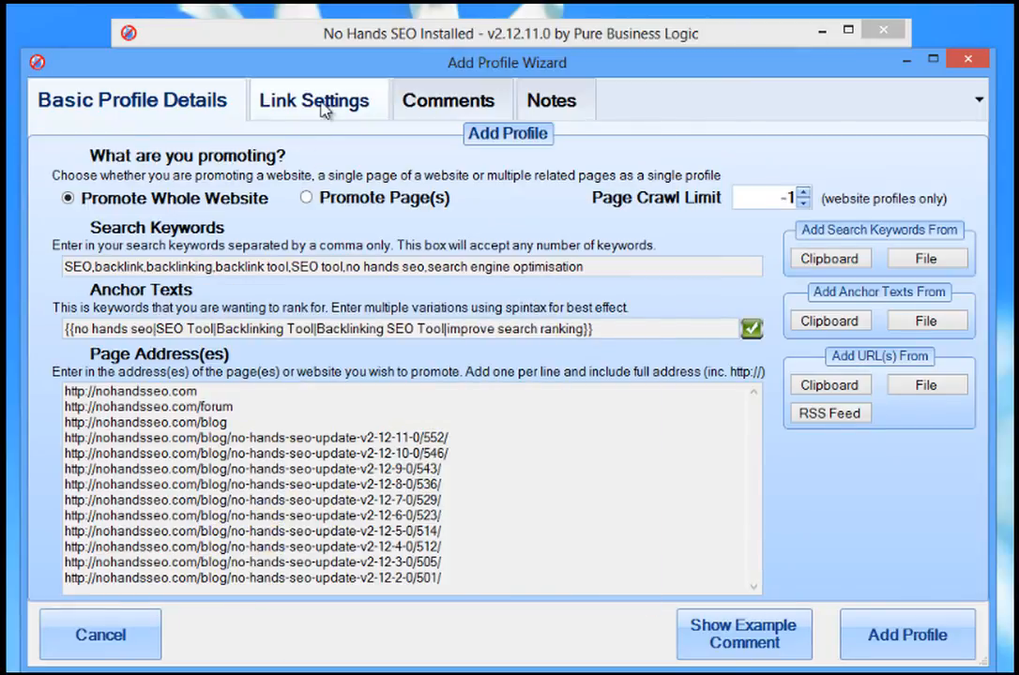
left_click(427, 105)
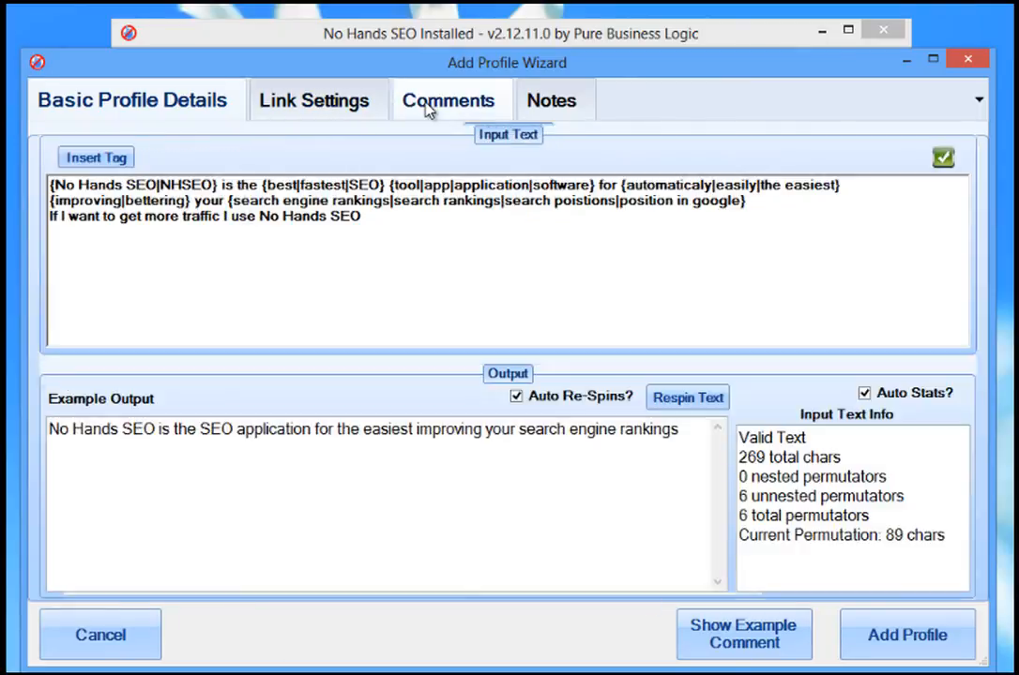
left_click(324, 104)
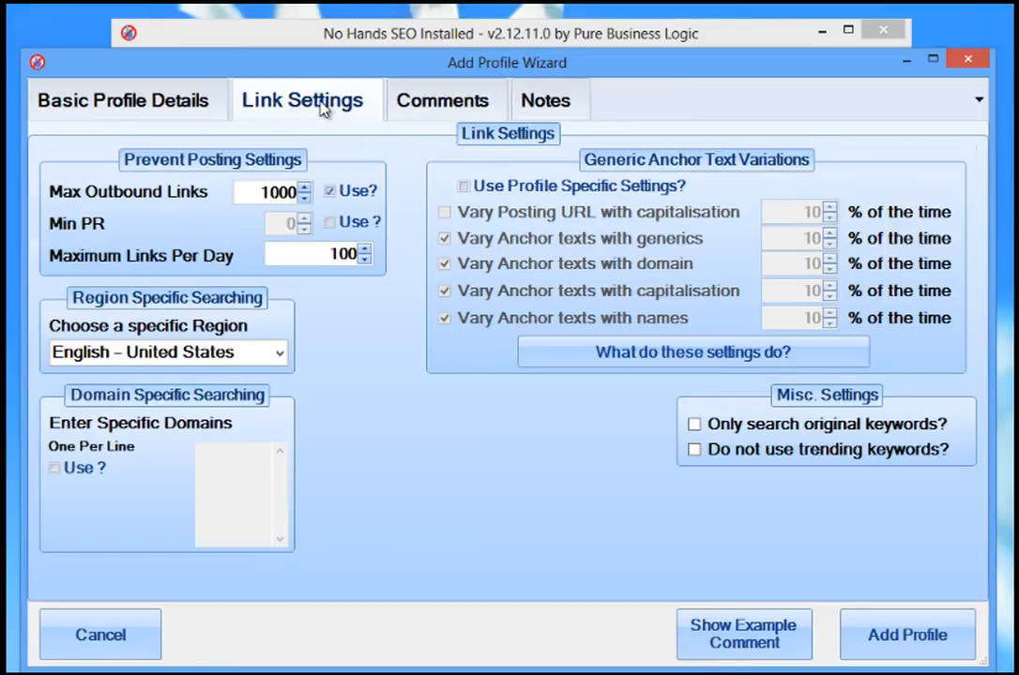
left_click(328, 190)
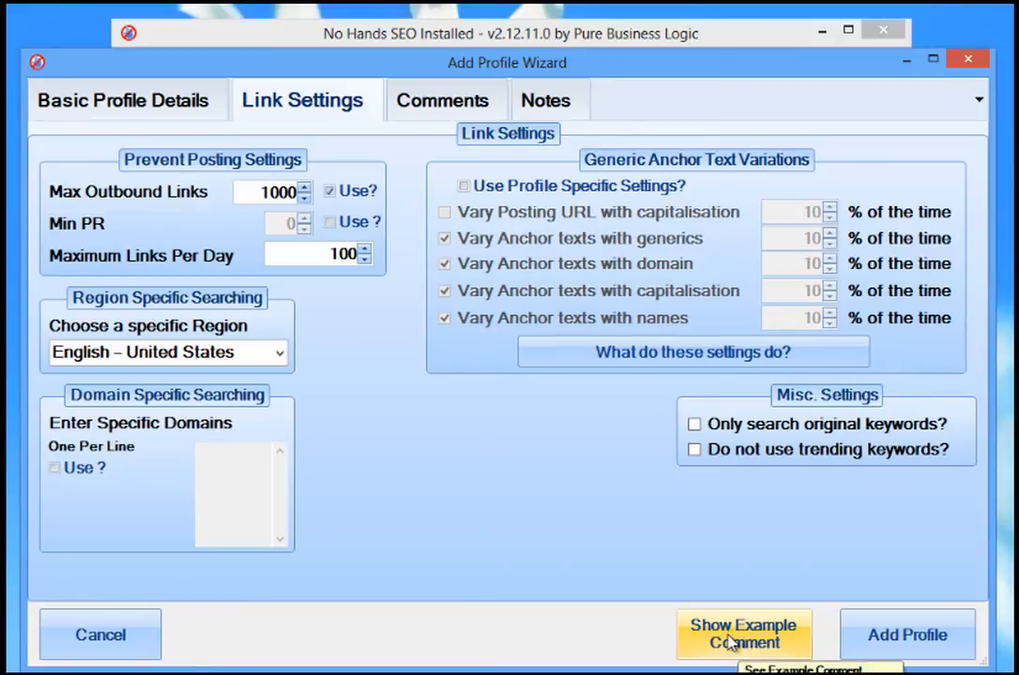
- Preview an example link submission and examine its name/anchor, webpage, email and post content
left_click(695, 655)
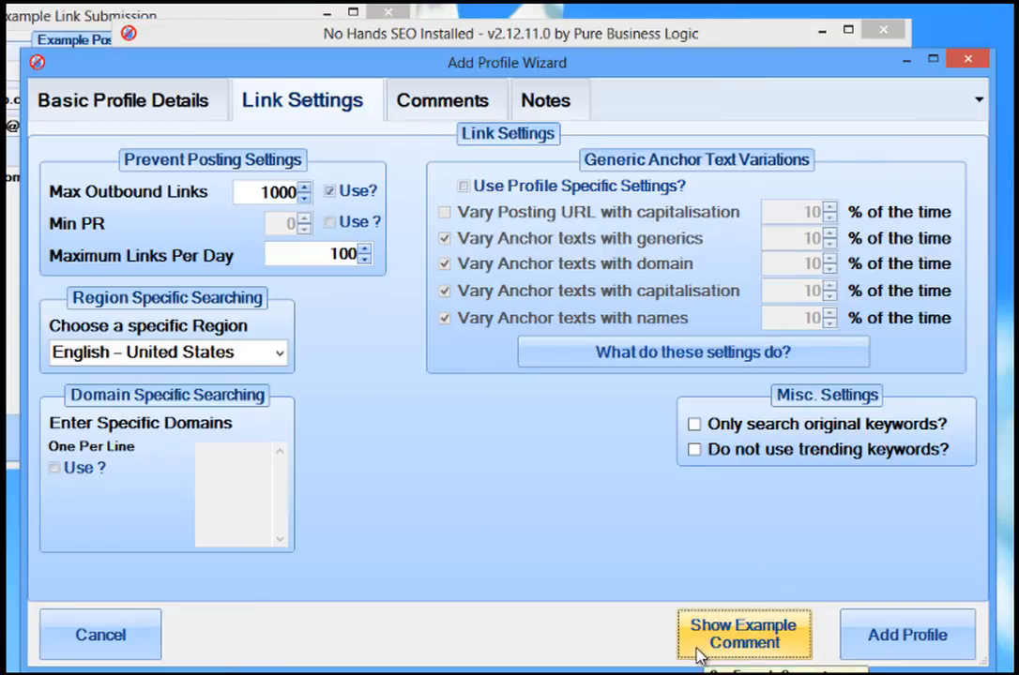
left_click_drag(94, 15, 370, 159)
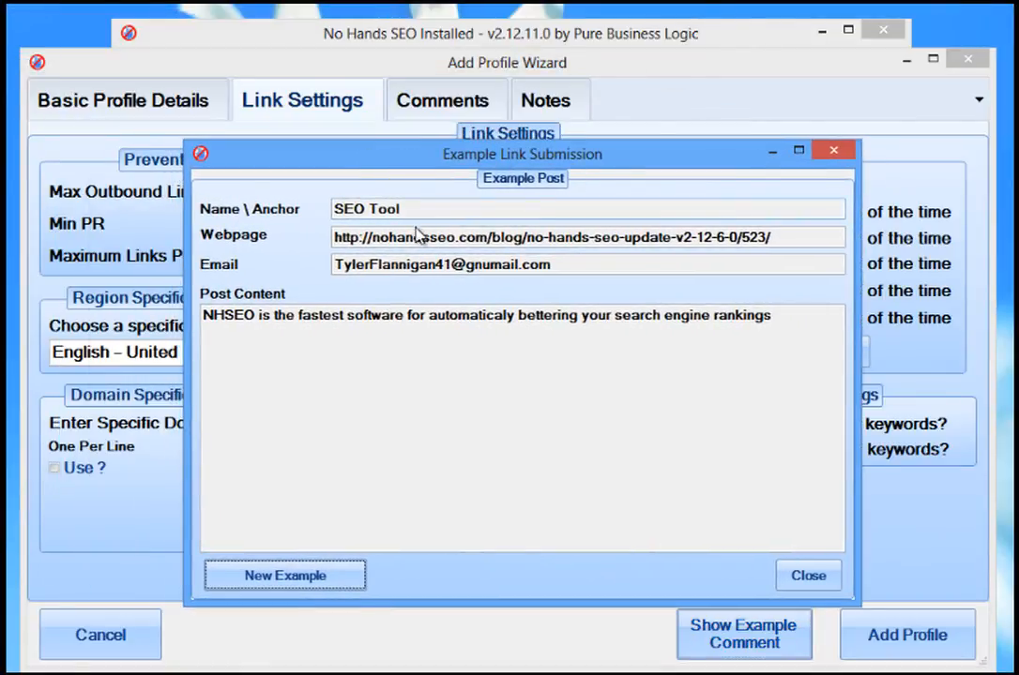
left_click_drag(421, 207, 336, 208)
left_click_drag(452, 208, 784, 236)
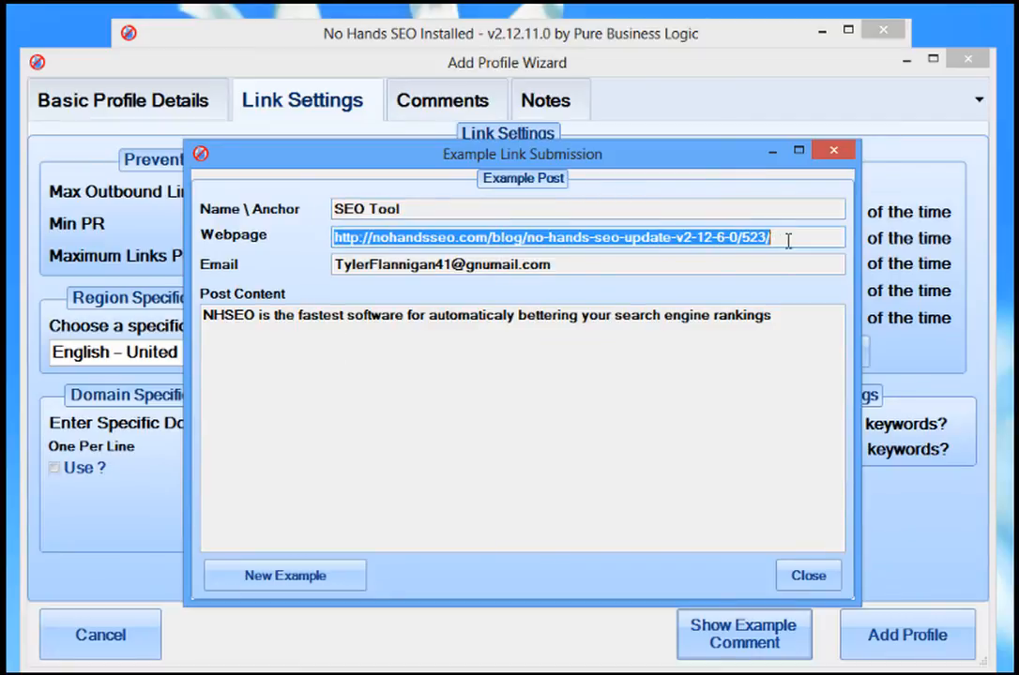
left_click(798, 236)
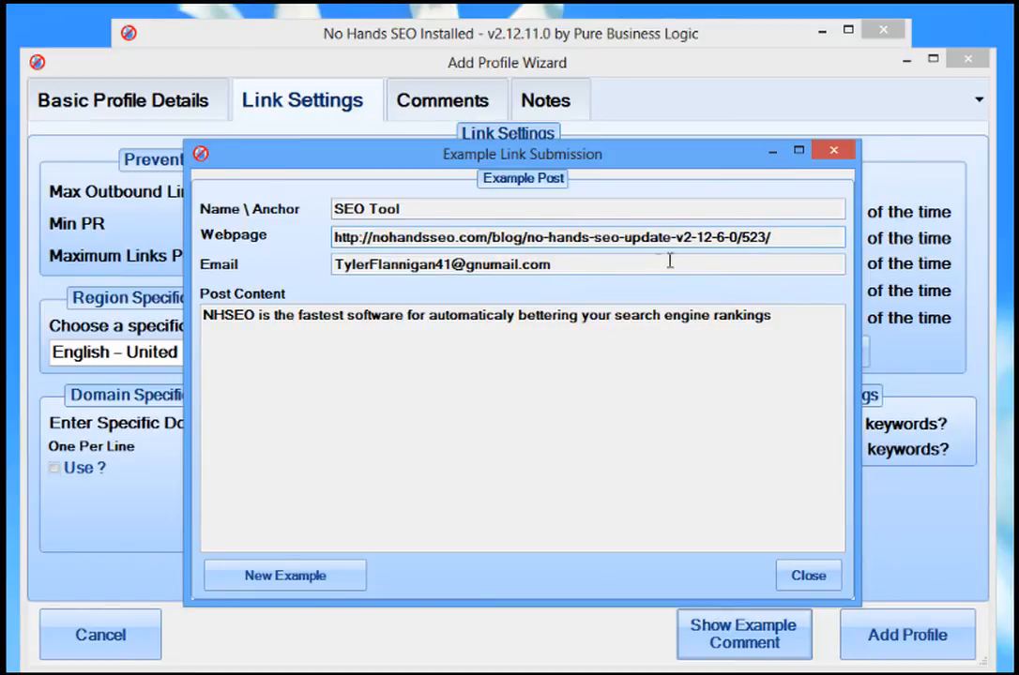
left_click_drag(670, 261, 268, 280)
left_click_drag(812, 352, 101, 335)
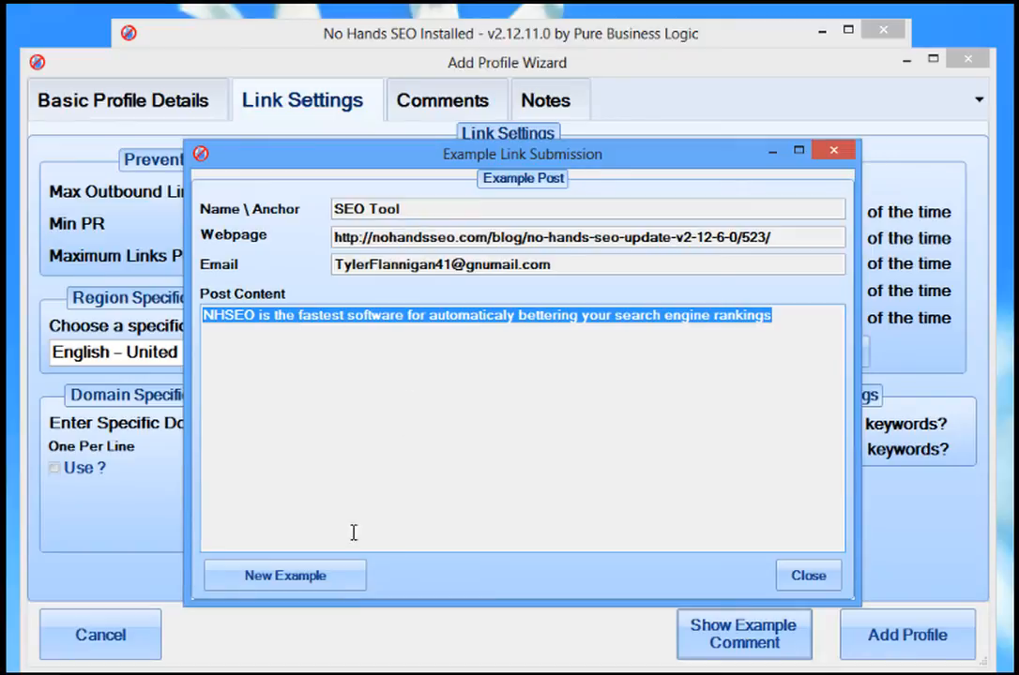
- Generate five new example link submissions in succession
left_click(312, 587)
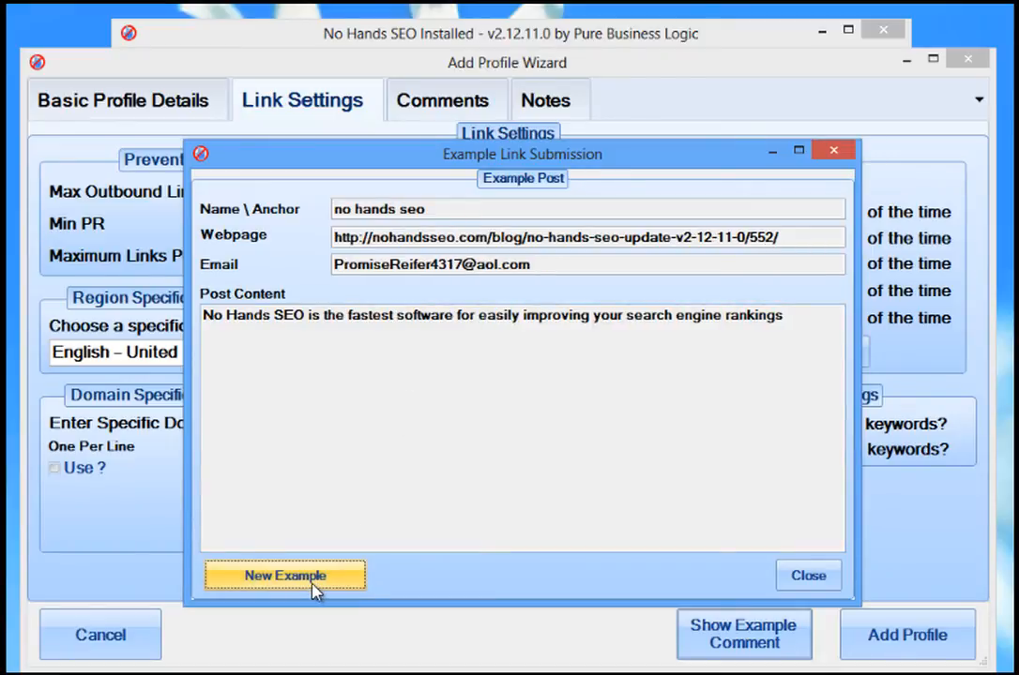
left_click(315, 588)
left_click(315, 588)
left_click(315, 588)
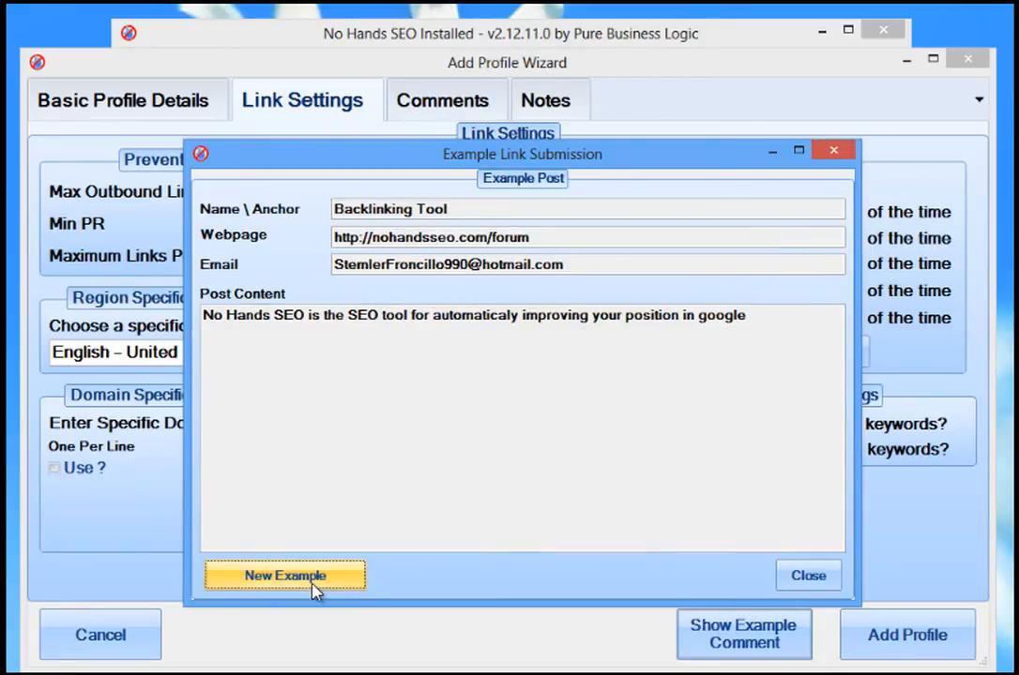
left_click(315, 588)
- Examine the webpage, anchor text, email and post content of the newly generated example
left_click_drag(359, 237, 500, 230)
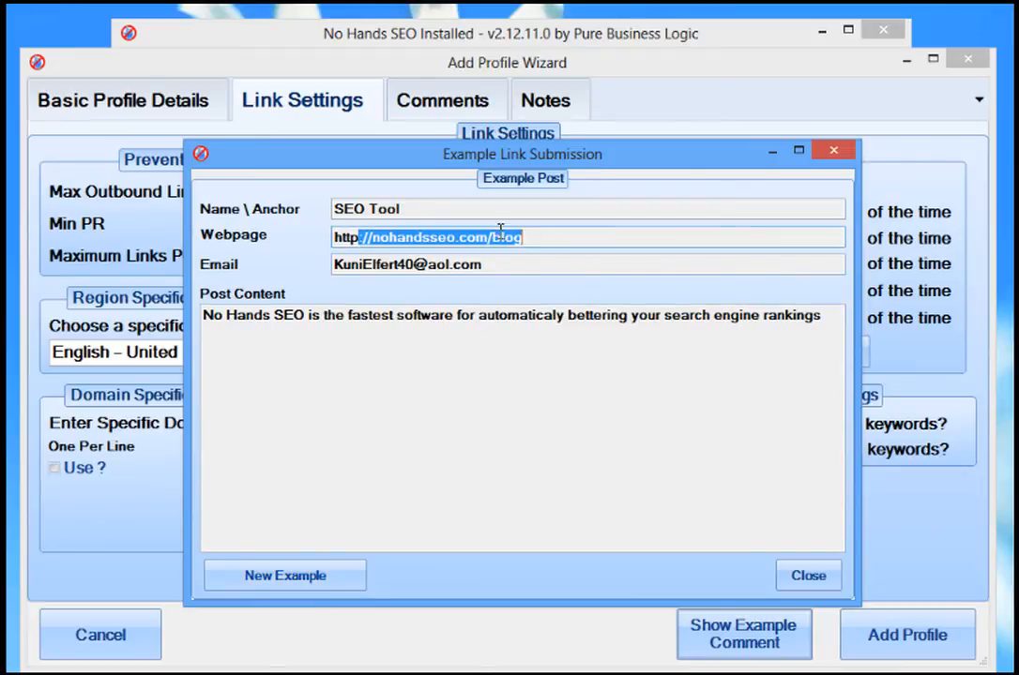
left_click_drag(444, 209, 335, 210)
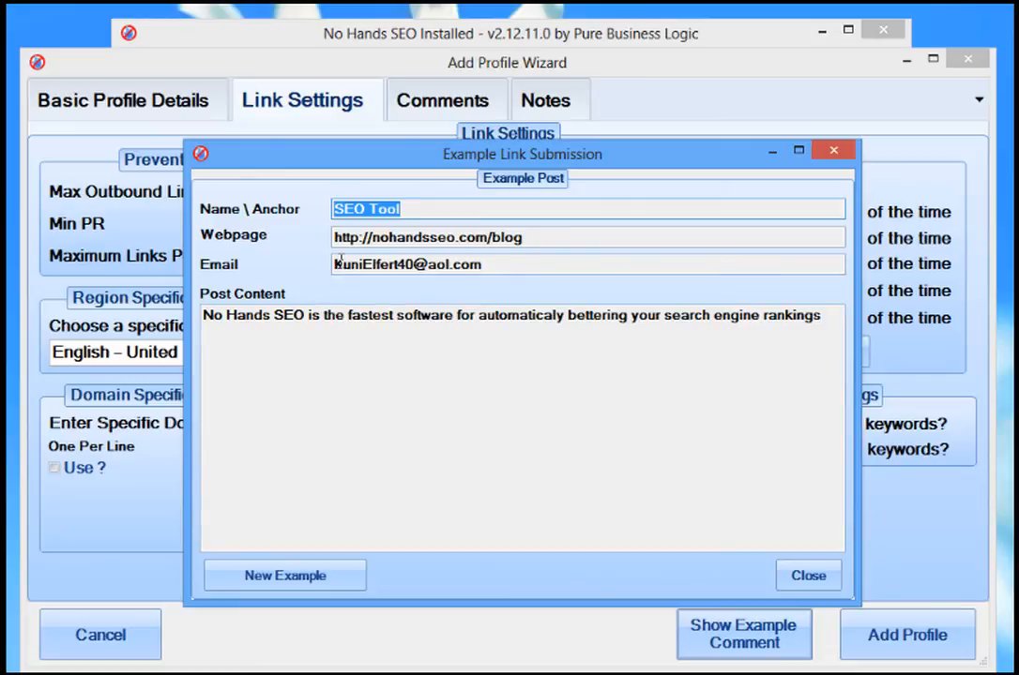
left_click_drag(339, 262, 516, 262)
left_click(505, 350)
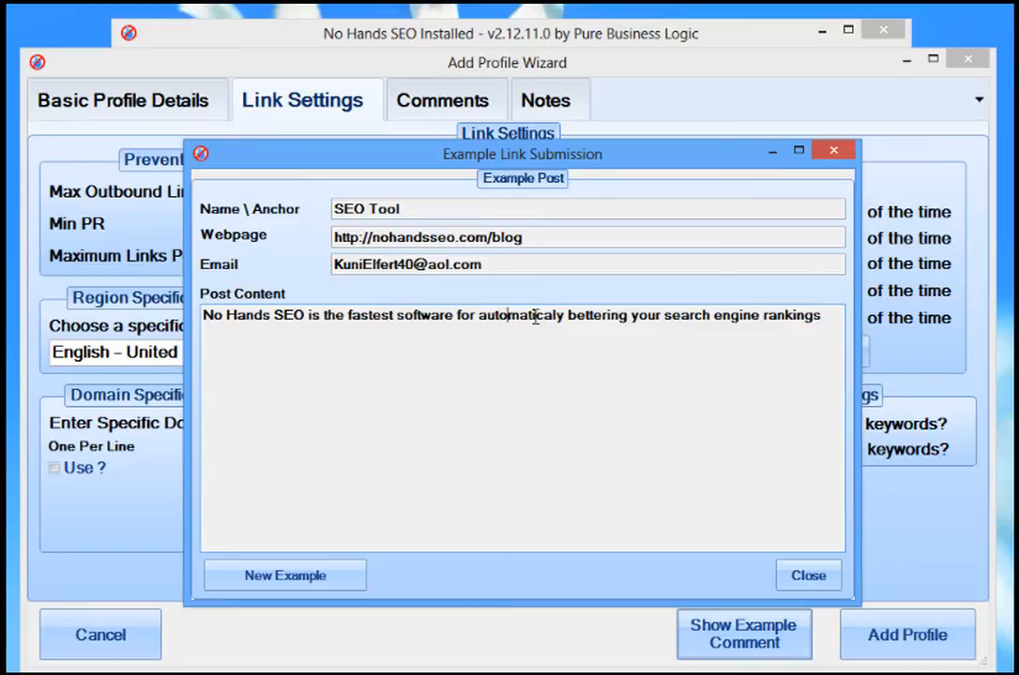
left_click(831, 320)
left_click_drag(831, 319, 202, 316)
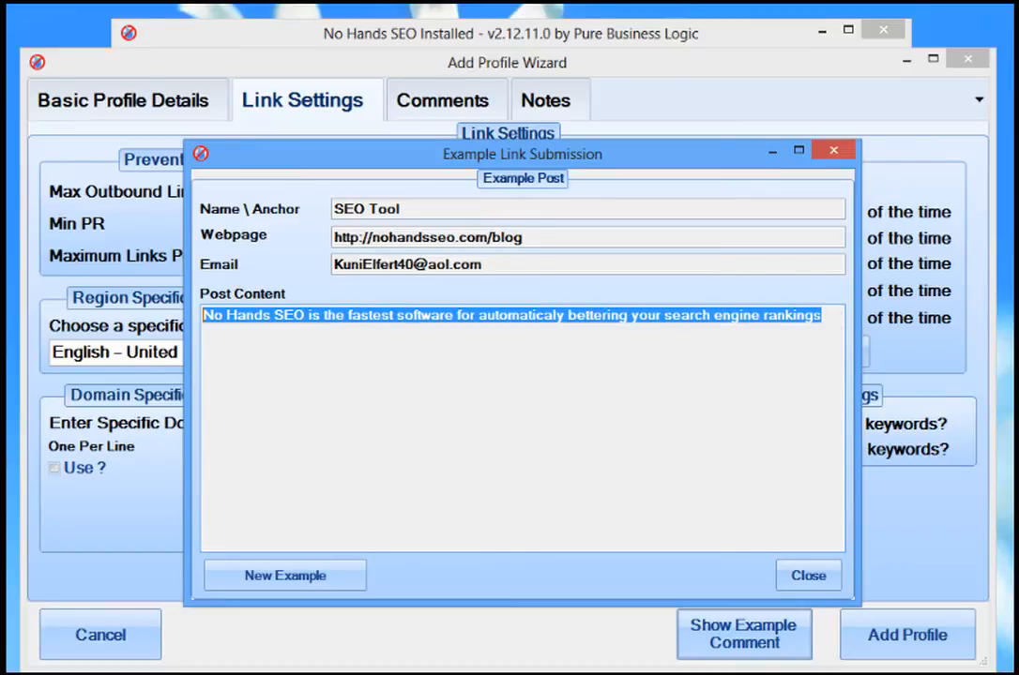
- Generate two more example submissions and close the example preview
left_click(304, 576)
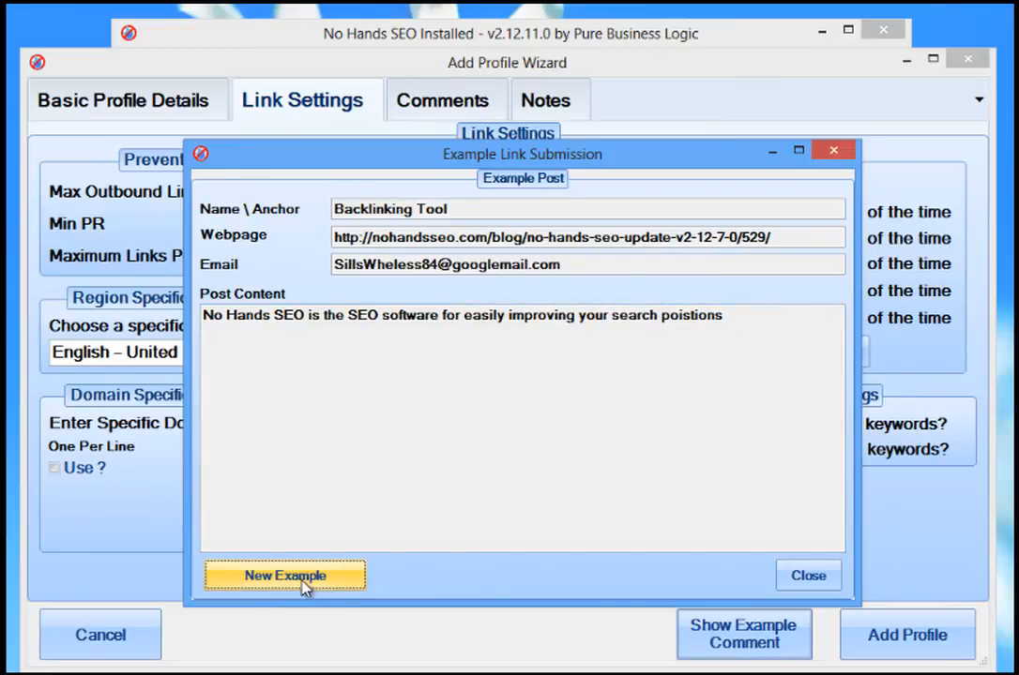
left_click(304, 581)
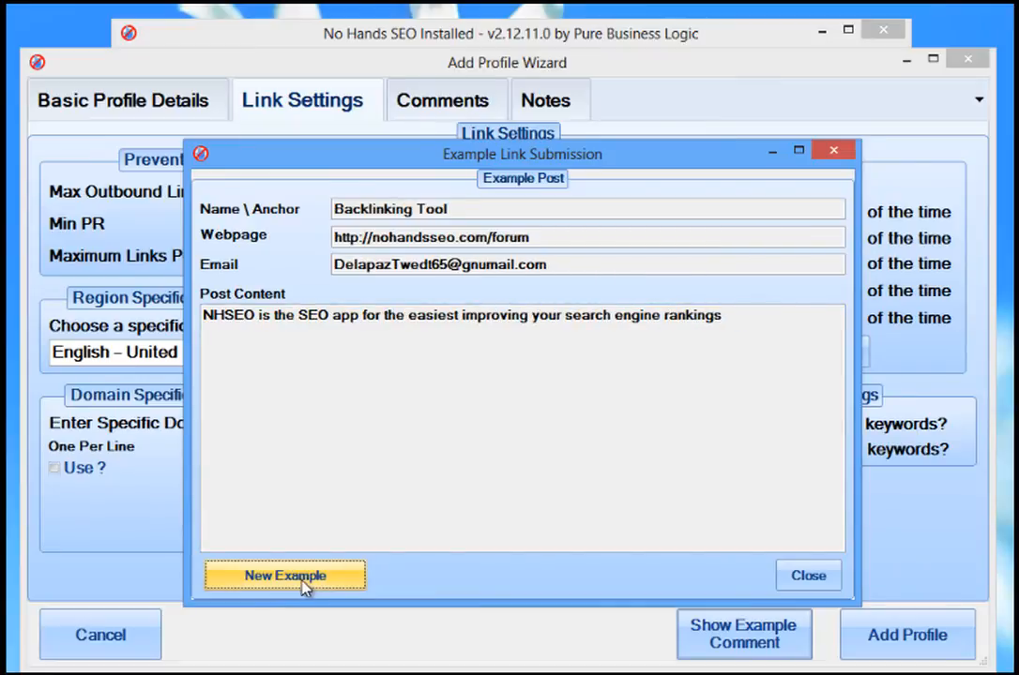
left_click(808, 578)
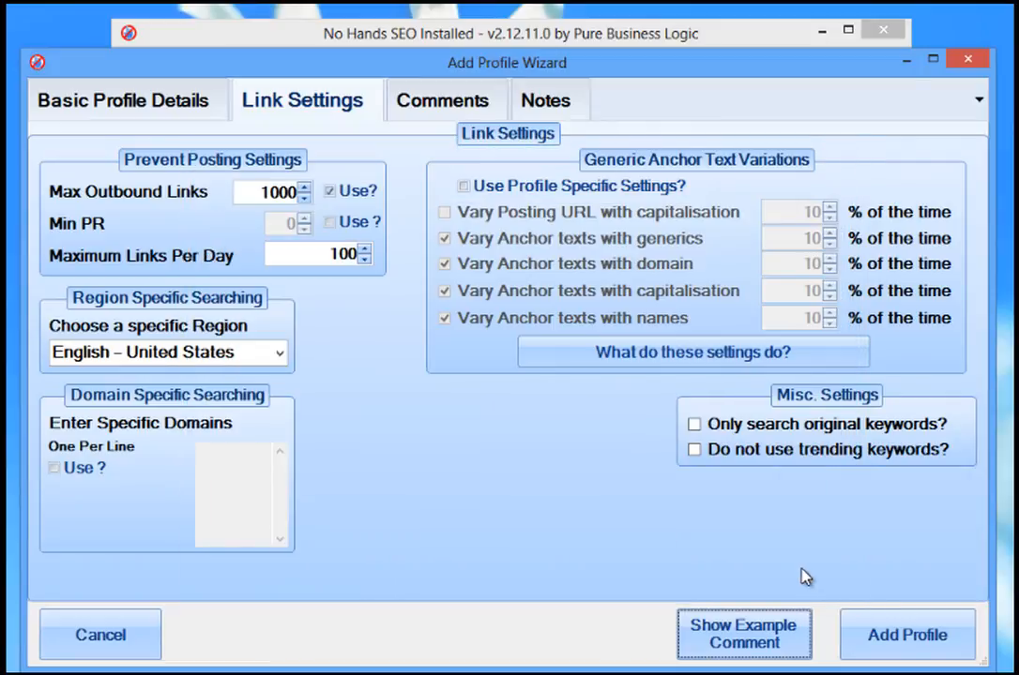
- Try to add the profile, decline saving it with few search keywords, and go back over its basic details, link settings and comments
left_click(862, 651)
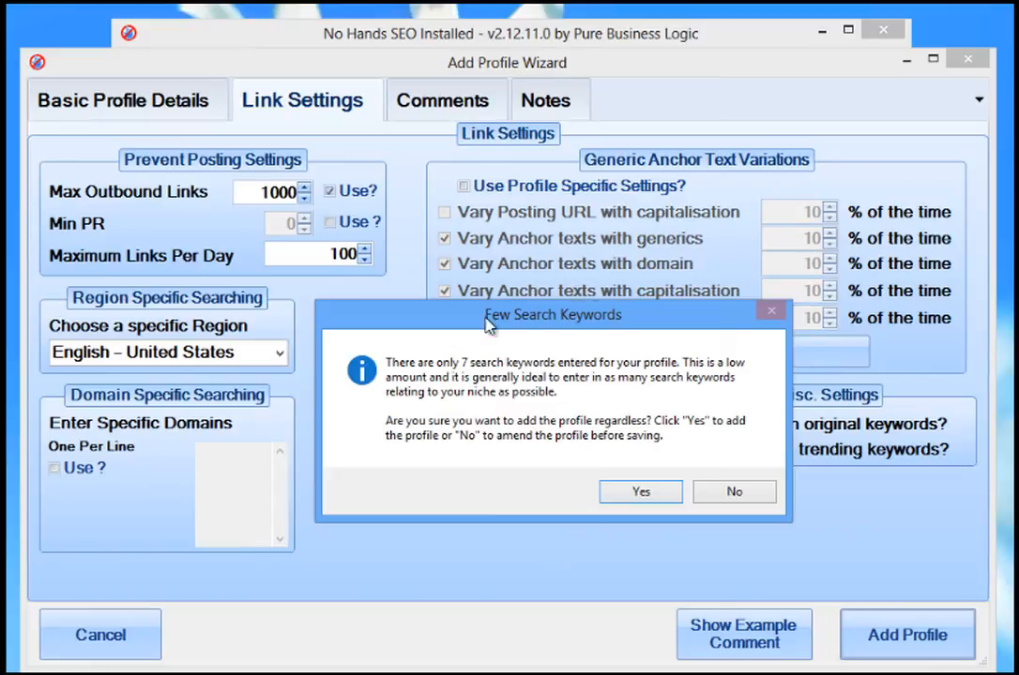
left_click(734, 491)
left_click(194, 107)
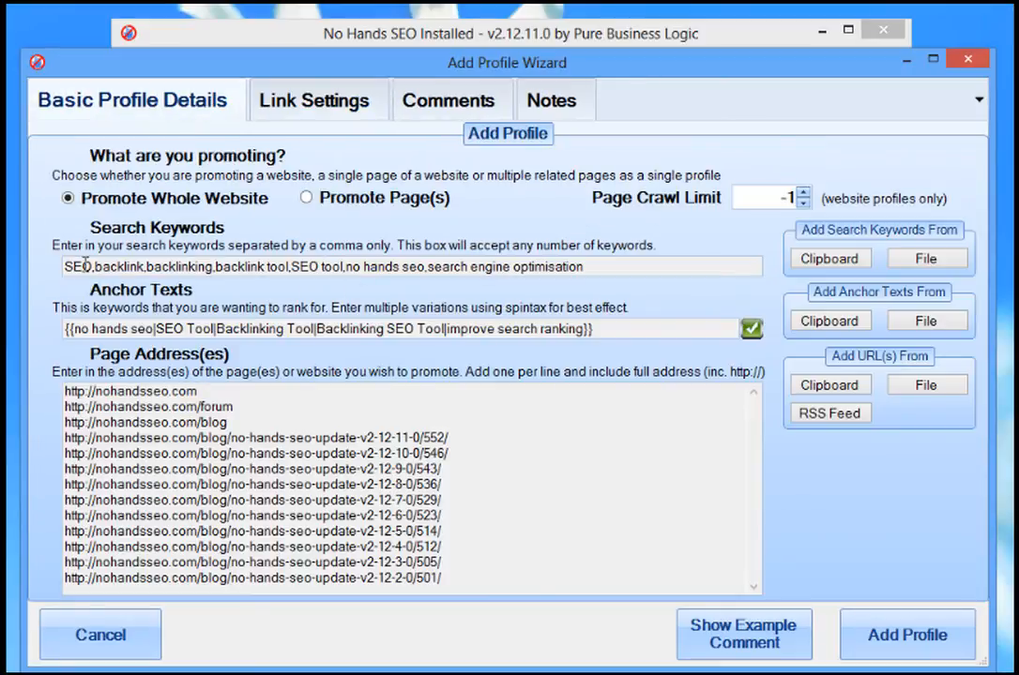
left_click(330, 108)
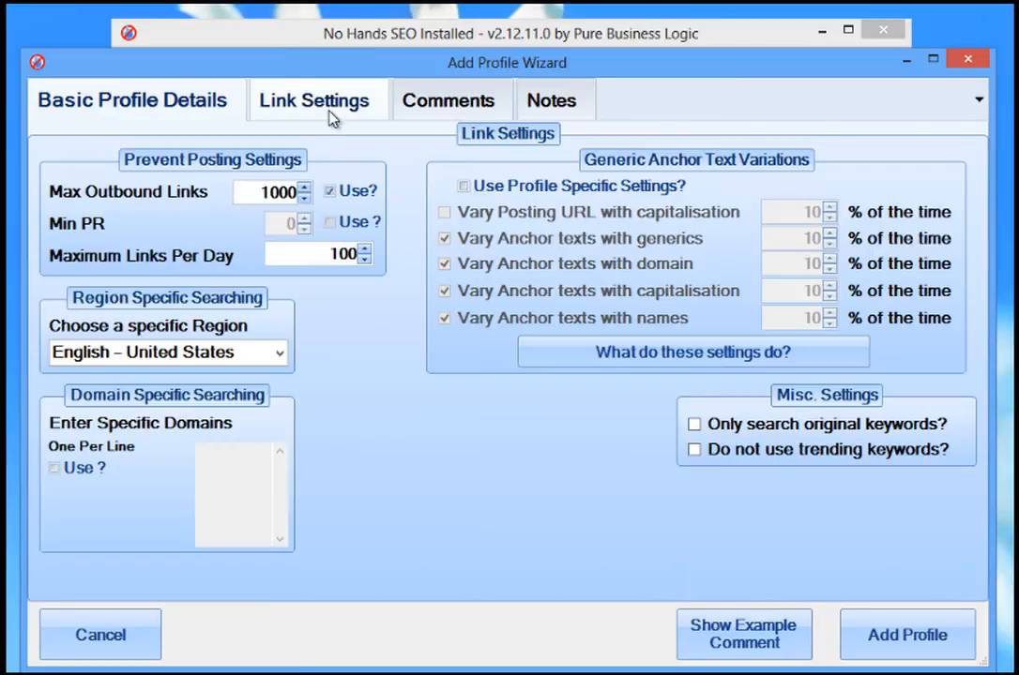
left_click(485, 105)
left_click(158, 105)
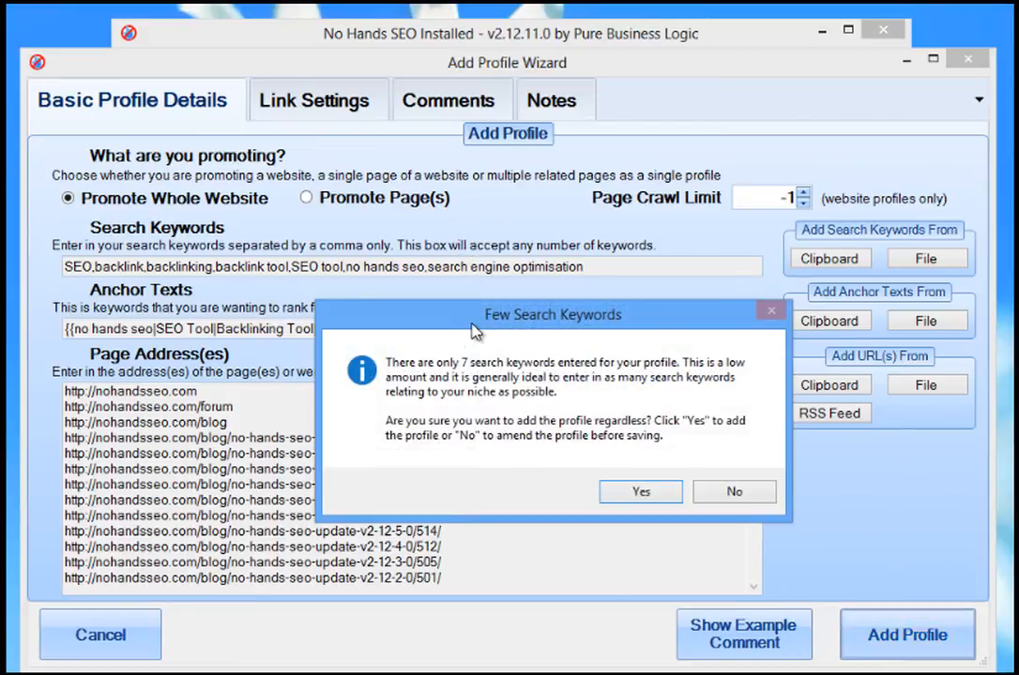
- Add the profile regardless of its few search keywords, select nohandsseo.com in the profile list and start posting
left_click_drag(384, 316, 239, 299)
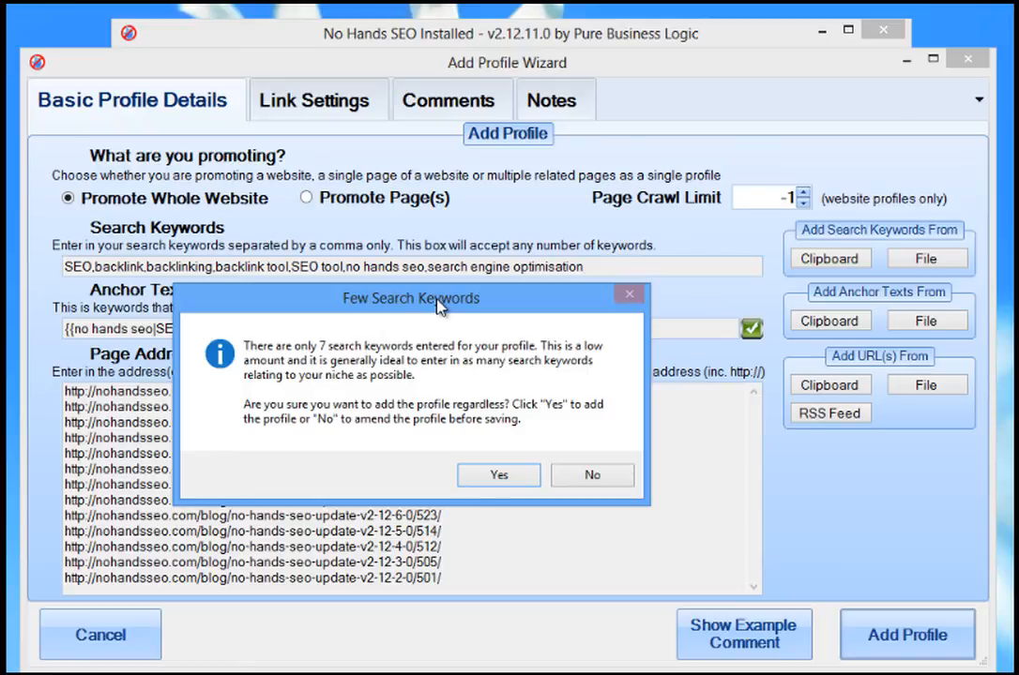
left_click(501, 480)
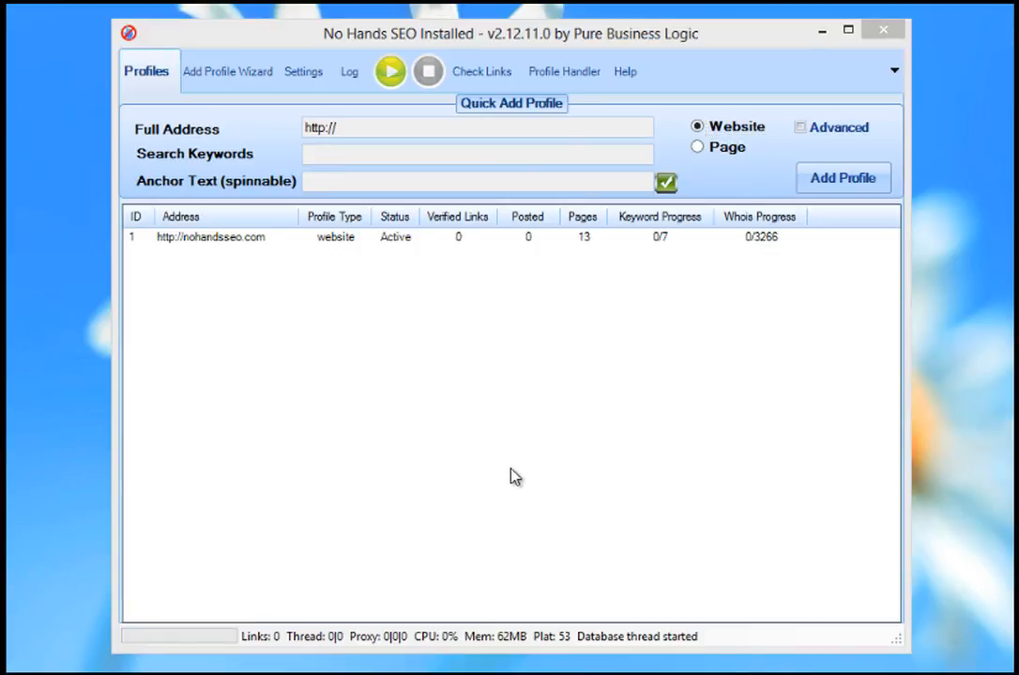
left_click(198, 241)
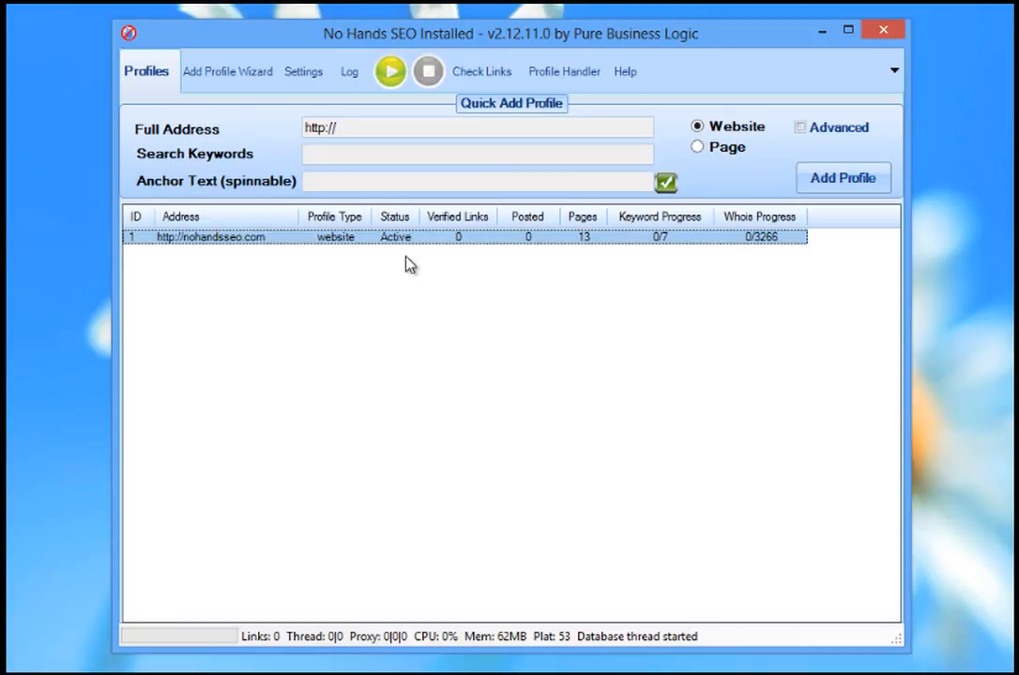
left_click(392, 73)
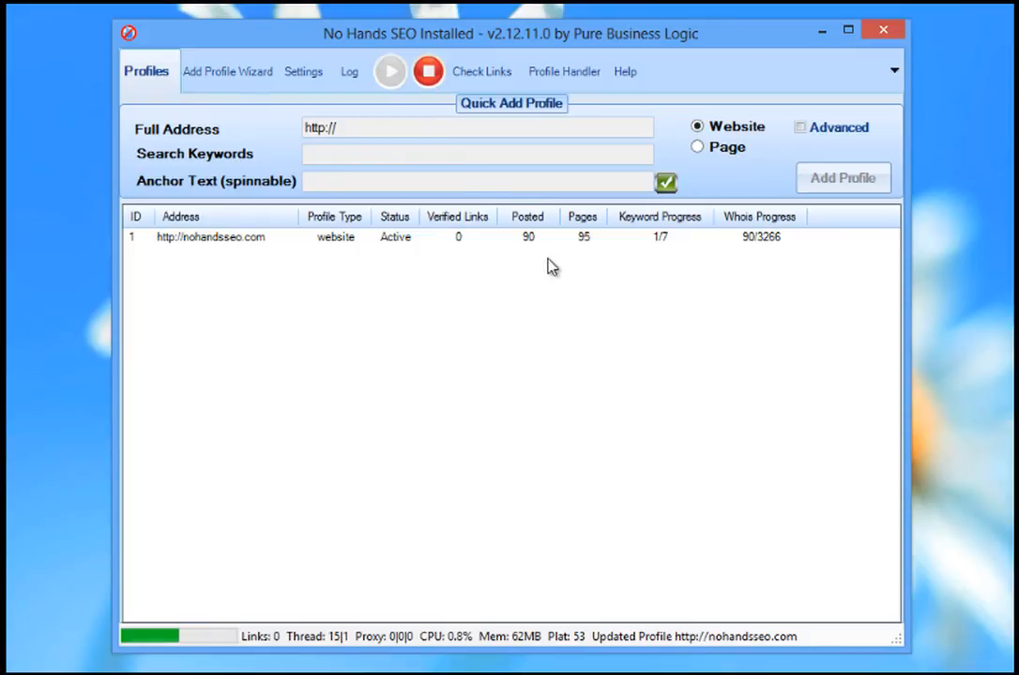
- Check the work log and the profile's posting progress, and stop the running posting process
left_click(348, 73)
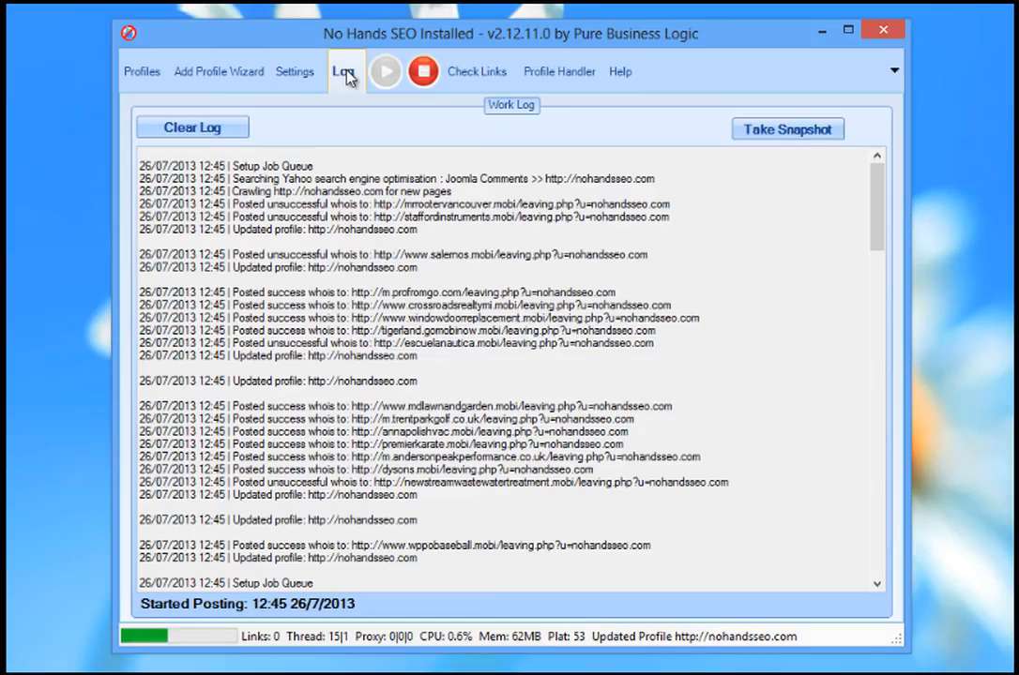
left_click(141, 71)
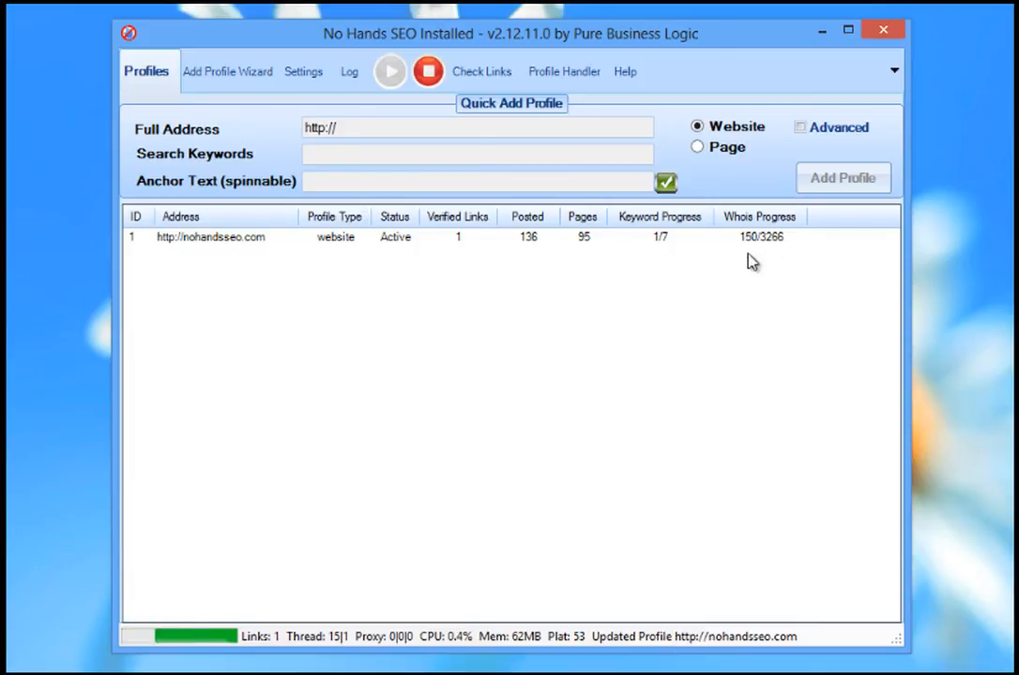
left_click(349, 74)
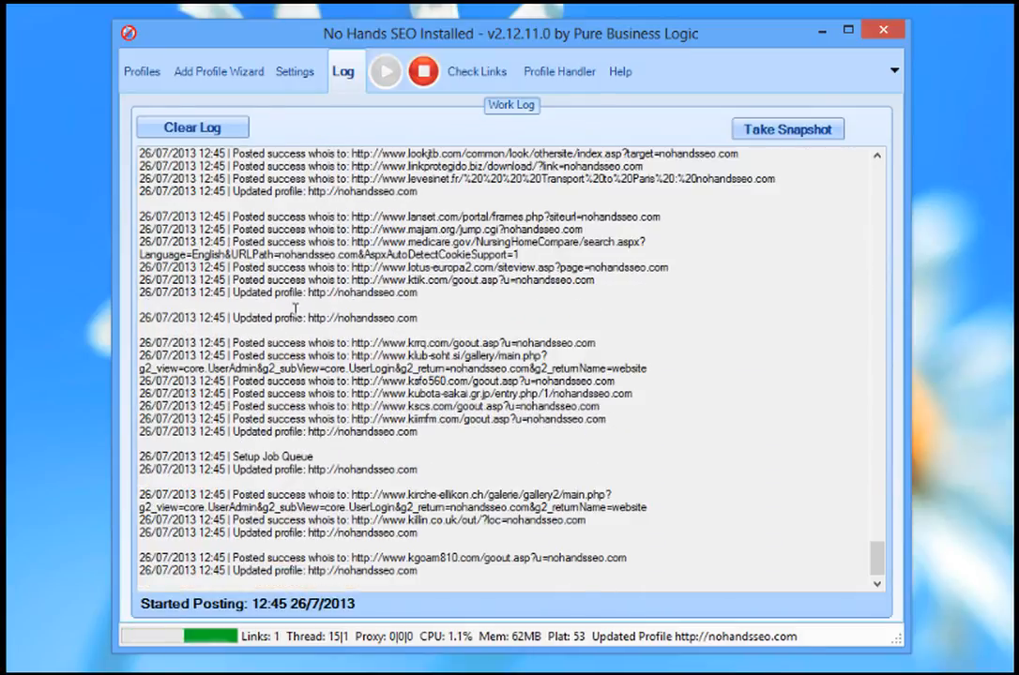
left_click(146, 72)
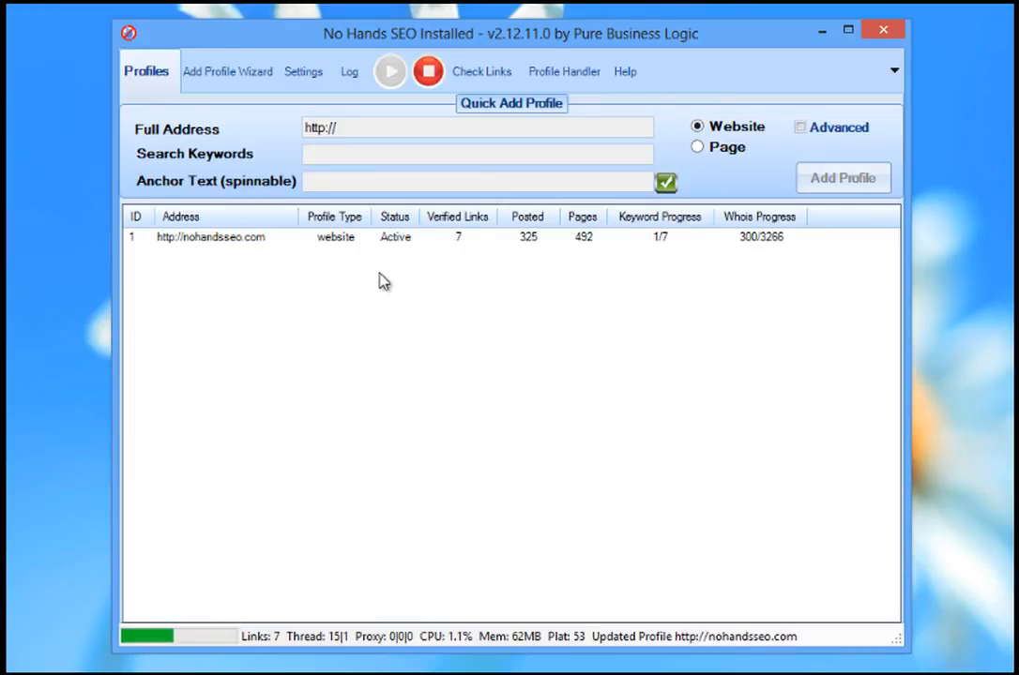
left_click(429, 73)
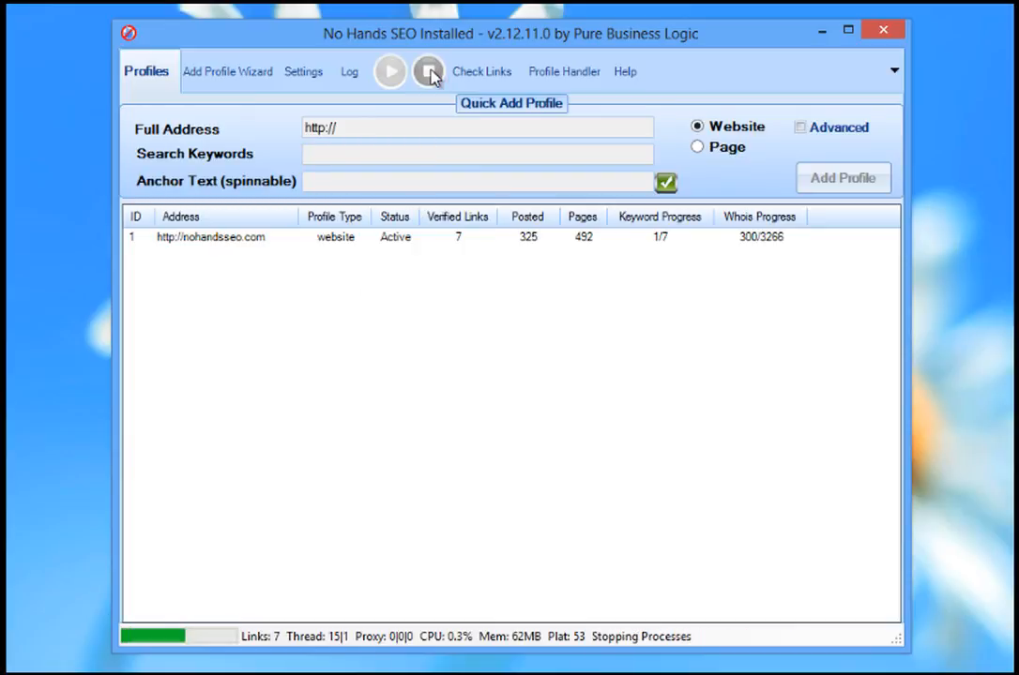